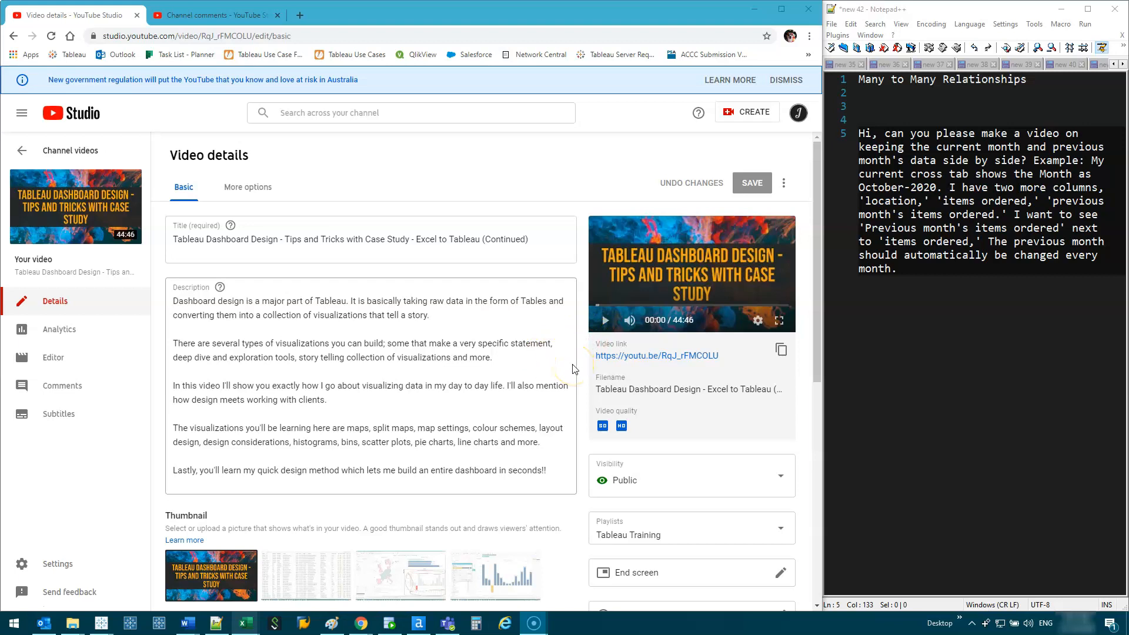
# Step: Open the channel comments and highlight the top comment requesting current and previous month's data side by side
pyautogui.click(849, 312)
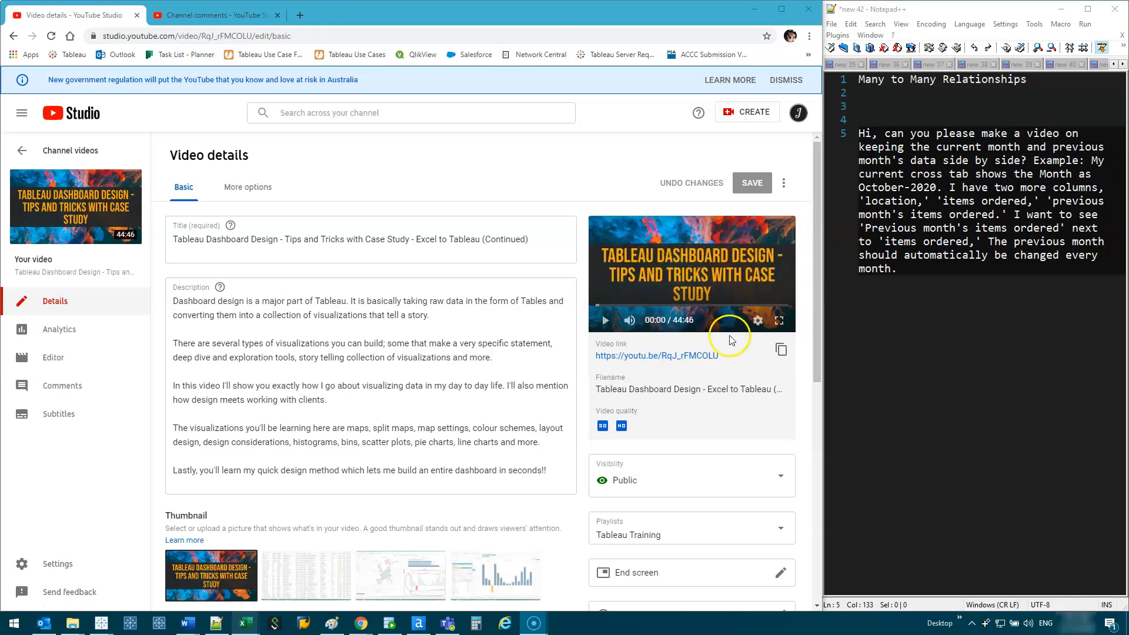
pyautogui.click(221, 19)
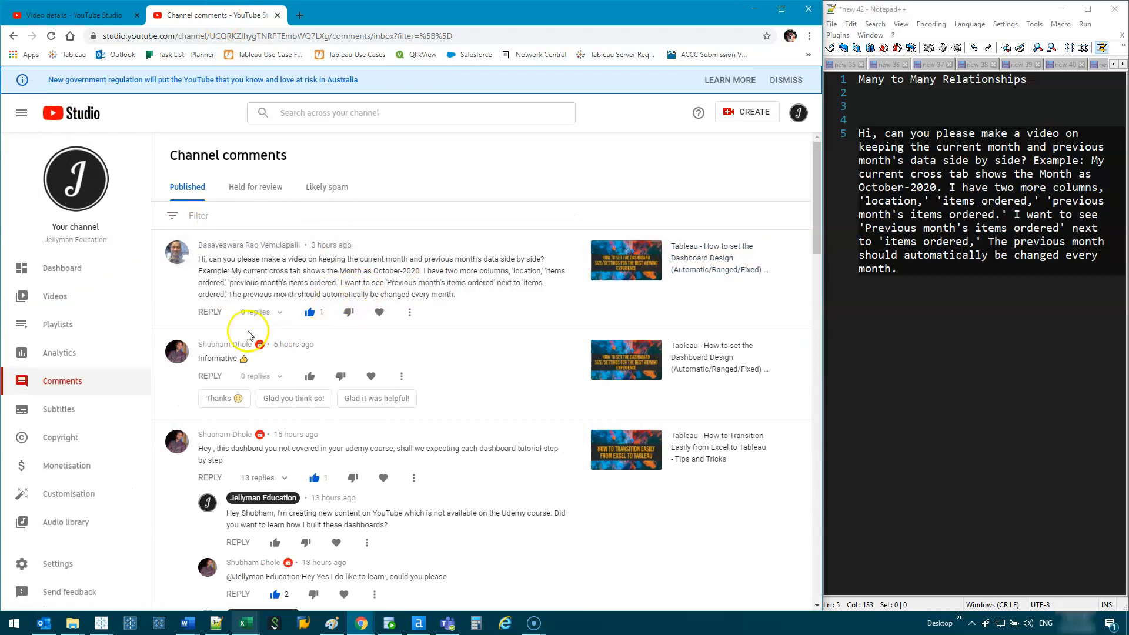
pyautogui.moveTo(459, 296); pyautogui.dragTo(193, 262)
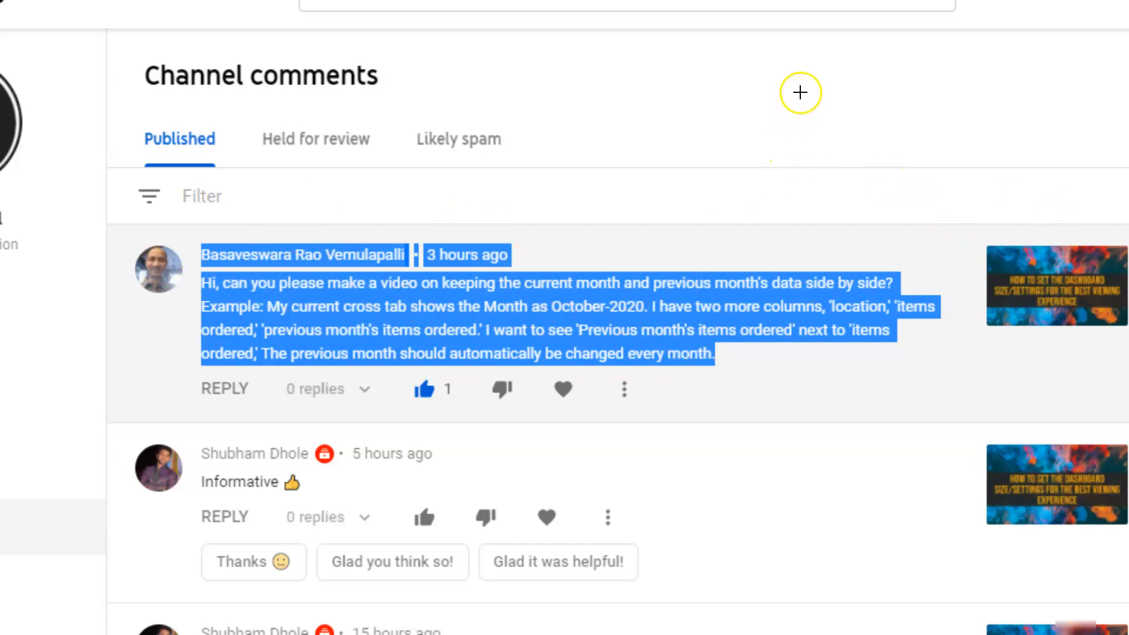
# Step: Draw a red one-column table over the comments and number its first three cells 1, 2 and 3
pyautogui.moveTo(700, 72)
pyautogui.mouseDown()
pyautogui.moveTo(698, 519)
pyautogui.moveTo(889, 449)
pyautogui.moveTo(601, 598)
pyautogui.moveTo(604, 573)
pyautogui.mouseUp()
pyautogui.moveTo(691, 156); pyautogui.dragTo(895, 131)
pyautogui.moveTo(711, 238); pyautogui.dragTo(885, 238)
pyautogui.moveTo(641, 383); pyautogui.dragTo(908, 379)
pyautogui.moveTo(706, 481); pyautogui.dragTo(888, 497)
pyautogui.moveTo(701, 496); pyautogui.dragTo(697, 570)
pyautogui.moveTo(765, 89); pyautogui.dragTo(779, 135)
pyautogui.moveTo(765, 179)
pyautogui.mouseDown()
pyautogui.moveTo(809, 217)
pyautogui.moveTo(847, 221)
pyautogui.mouseUp()
pyautogui.moveTo(777, 279)
pyautogui.mouseDown()
pyautogui.moveTo(801, 283)
pyautogui.moveTo(791, 360)
pyautogui.mouseUp()
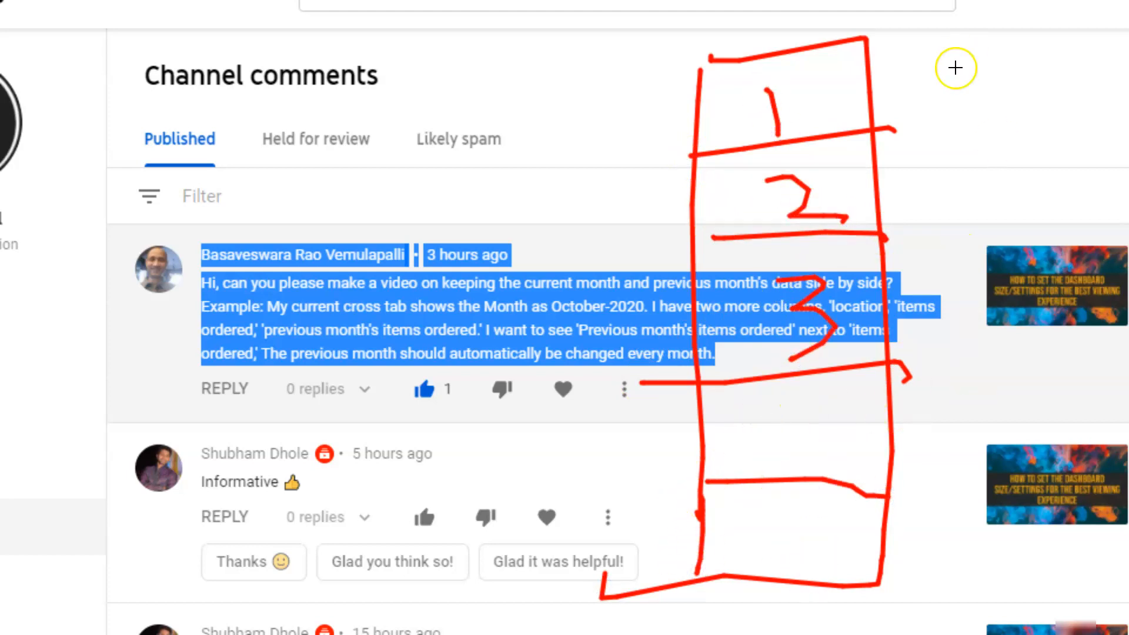
# Step: Draw a second table column with arrows from each numbered cell to the row below, and clear the drawing
pyautogui.moveTo(870, 37)
pyautogui.mouseDown()
pyautogui.moveTo(1060, 167)
pyautogui.moveTo(1076, 557)
pyautogui.moveTo(889, 586)
pyautogui.mouseUp()
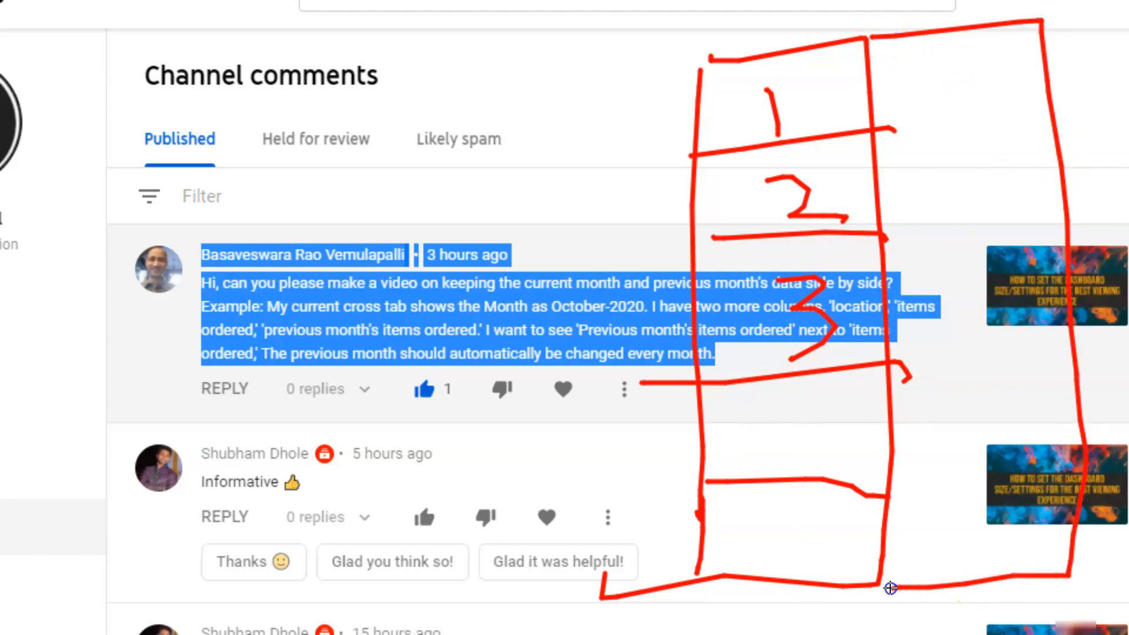
pyautogui.moveTo(872, 128); pyautogui.dragTo(1069, 122)
pyautogui.moveTo(882, 238); pyautogui.dragTo(1076, 243)
pyautogui.moveTo(879, 370); pyautogui.dragTo(1092, 354)
pyautogui.moveTo(823, 97)
pyautogui.mouseDown()
pyautogui.moveTo(885, 131)
pyautogui.moveTo(908, 172)
pyautogui.mouseUp()
pyautogui.moveTo(844, 197); pyautogui.dragTo(913, 288)
pyautogui.moveTo(923, 276)
pyautogui.mouseDown()
pyautogui.moveTo(933, 311)
pyautogui.moveTo(903, 317)
pyautogui.moveTo(953, 449)
pyautogui.moveTo(970, 461)
pyautogui.moveTo(917, 469)
pyautogui.mouseUp()
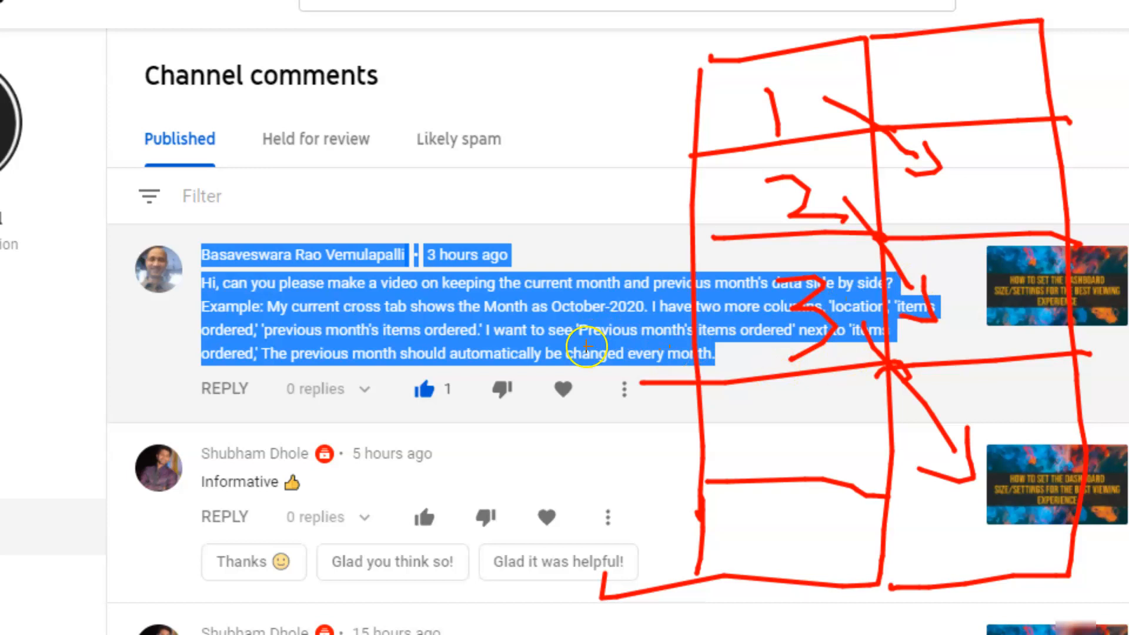
pyautogui.press('Escape')
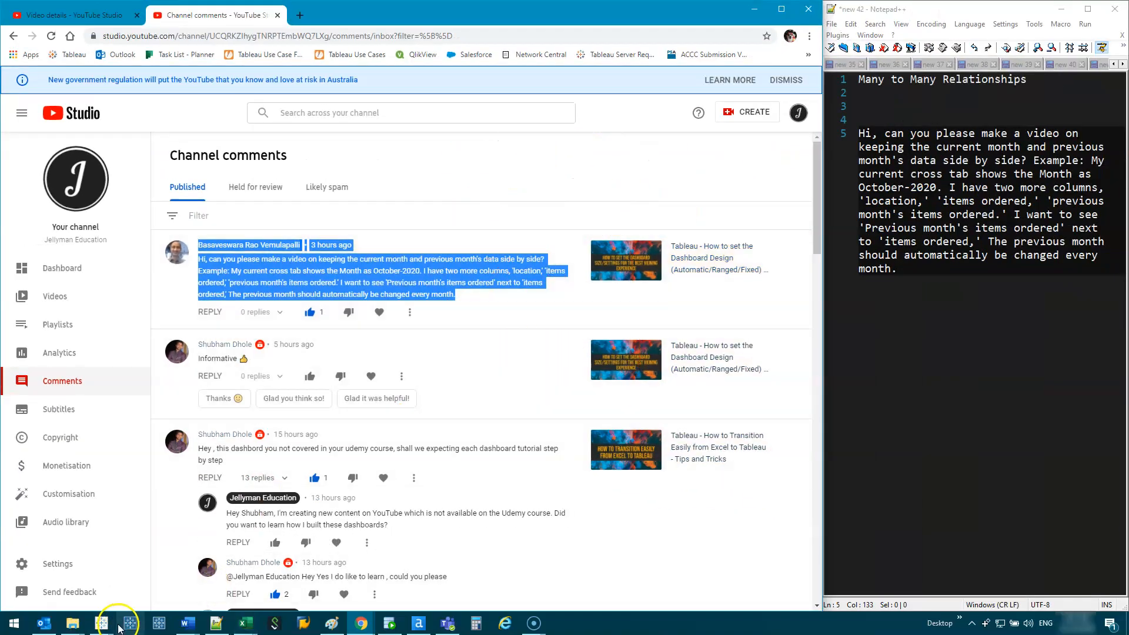
# Step: Switch to the Superstore workbook in Tableau on Sheet 17 and widen the Data pane
pyautogui.moveTo(118, 627)
pyautogui.click(1041, 569)
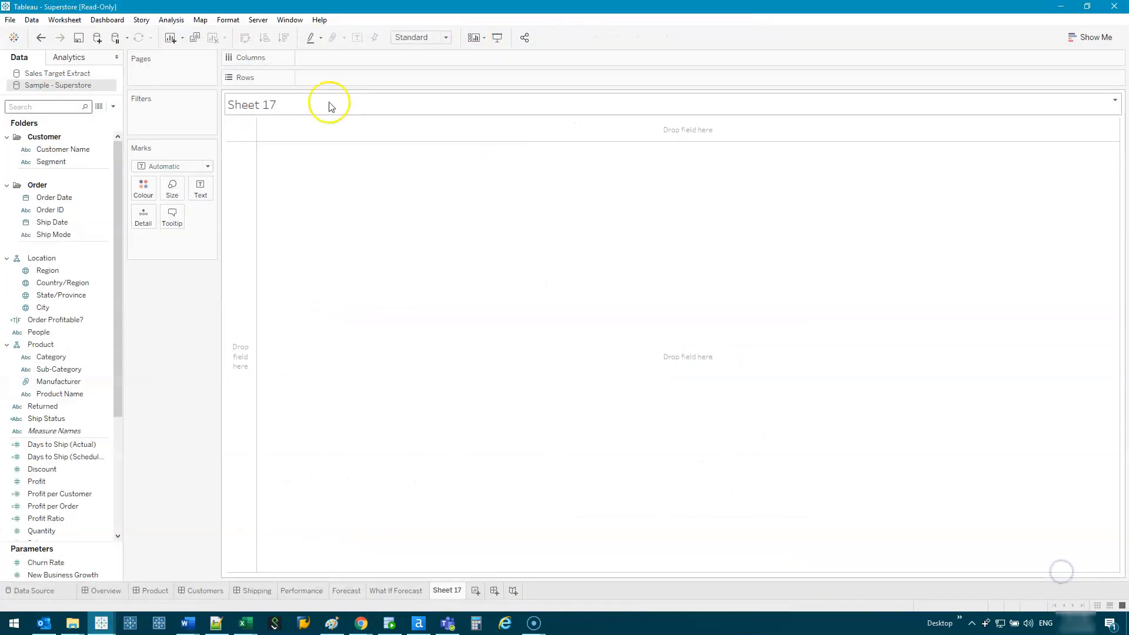
pyautogui.moveTo(124, 217); pyautogui.dragTo(163, 224)
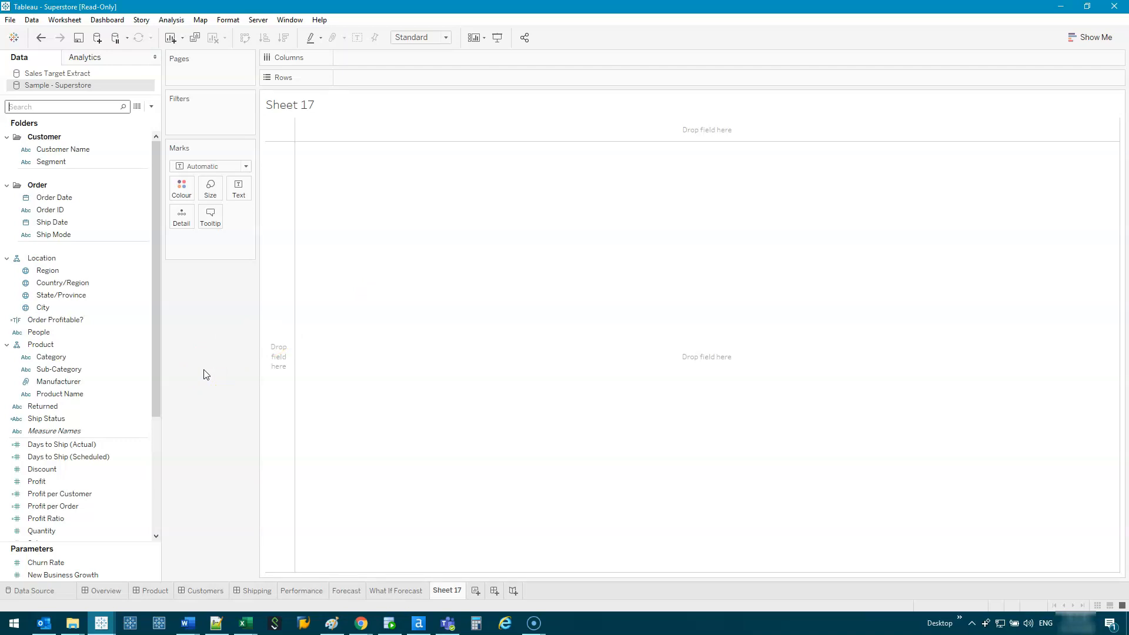
# Step: Add Order Date to the rows as a discrete date
pyautogui.click(147, 381)
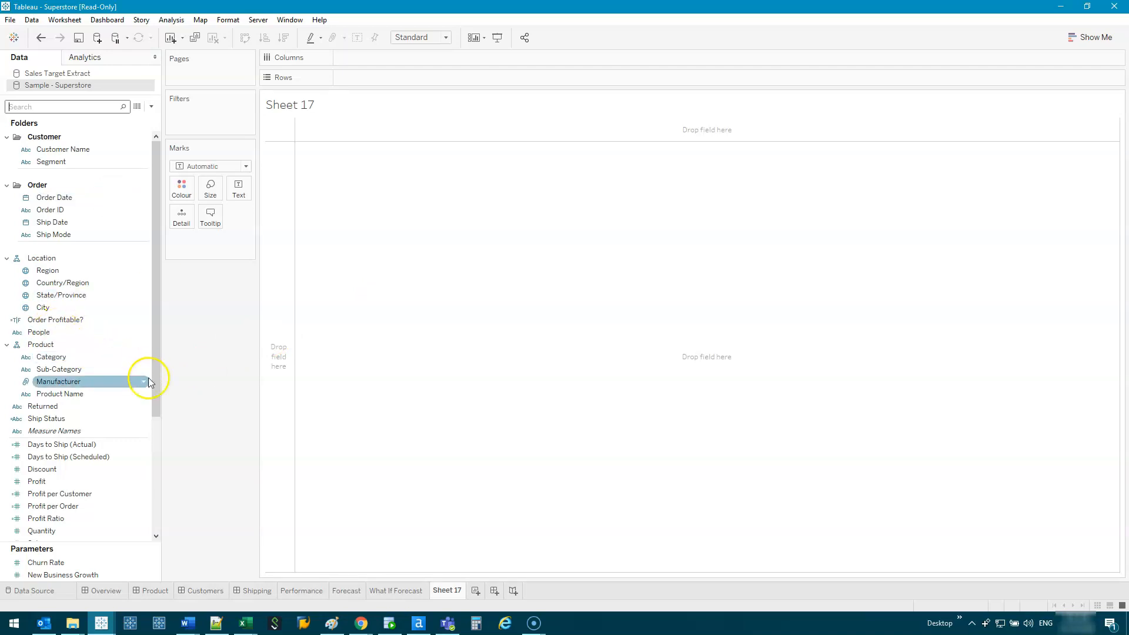
pyautogui.moveTo(157, 292); pyautogui.dragTo(157, 252)
pyautogui.moveTo(82, 198); pyautogui.dragTo(286, 191)
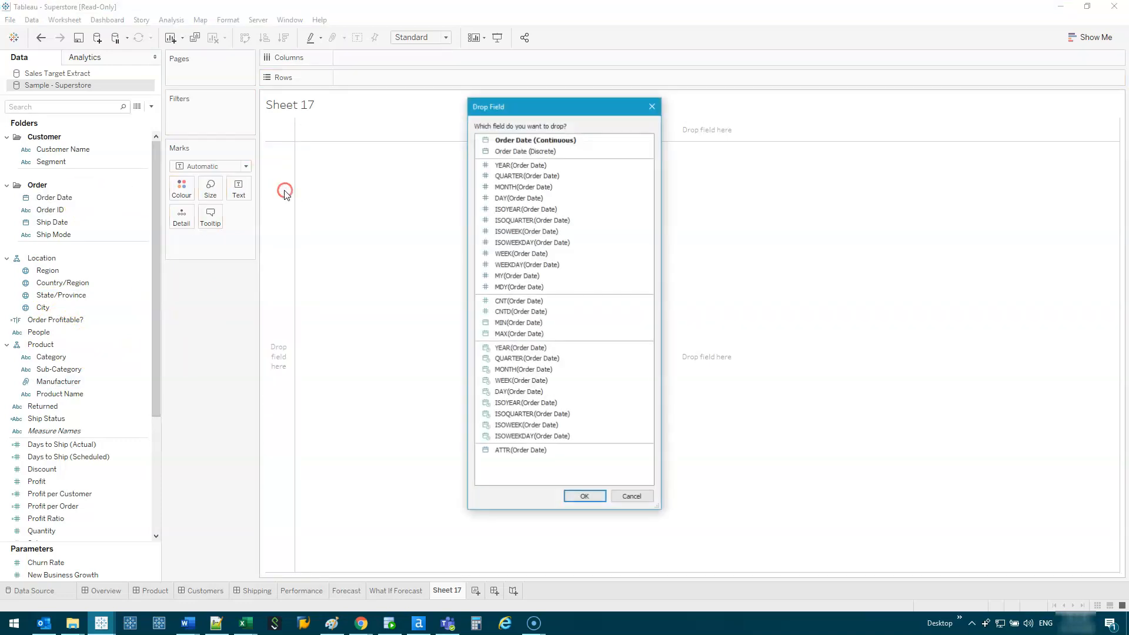
pyautogui.doubleClick(539, 151)
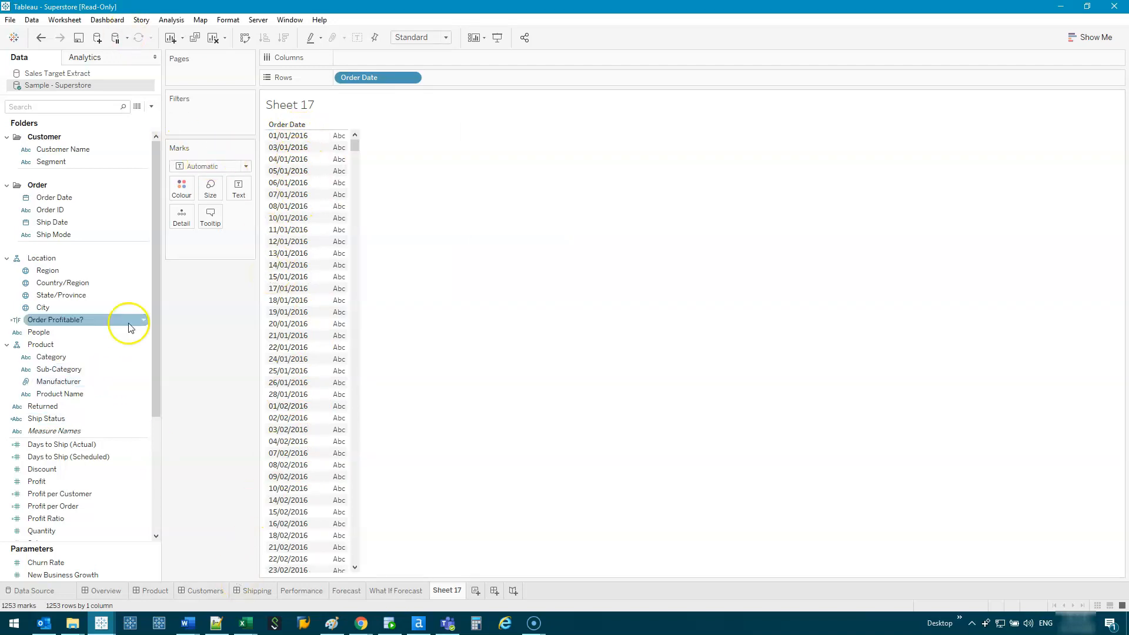
# Step: Show Profit as text for each order date and increase the table's row height
pyautogui.moveTo(159, 291); pyautogui.dragTo(154, 438)
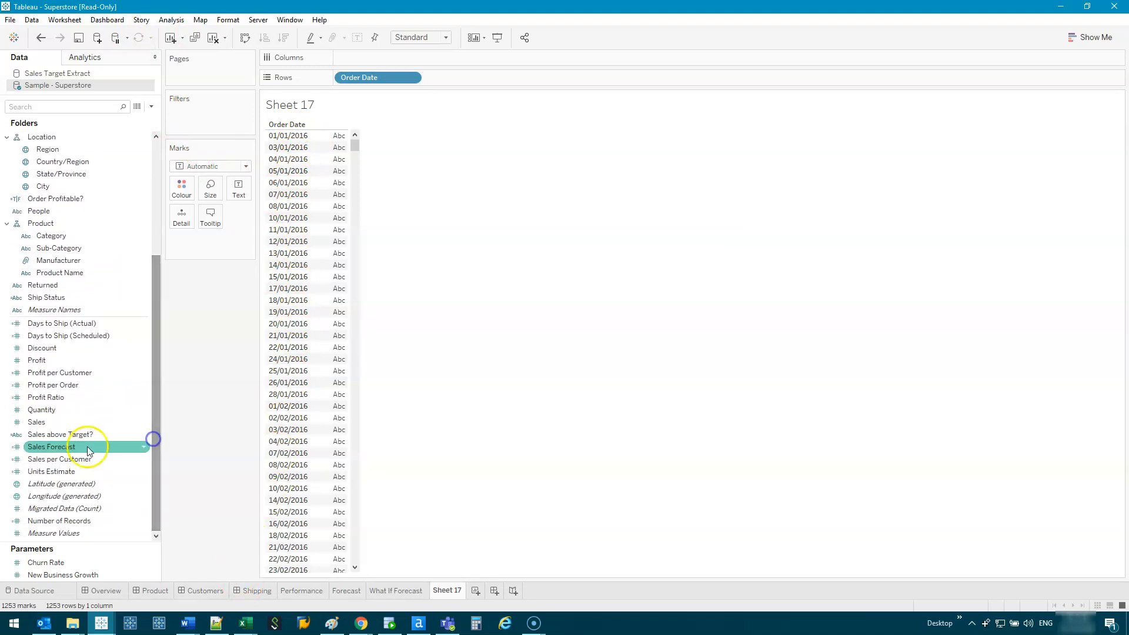
pyautogui.moveTo(36, 361); pyautogui.dragTo(214, 239)
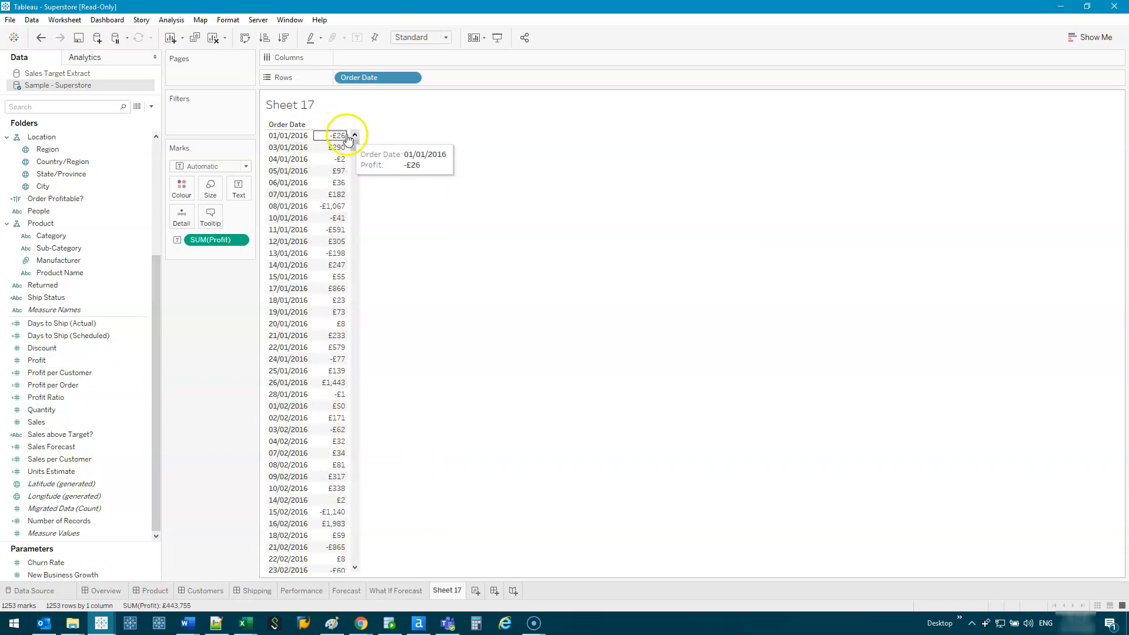
pyautogui.moveTo(304, 140); pyautogui.dragTo(303, 147)
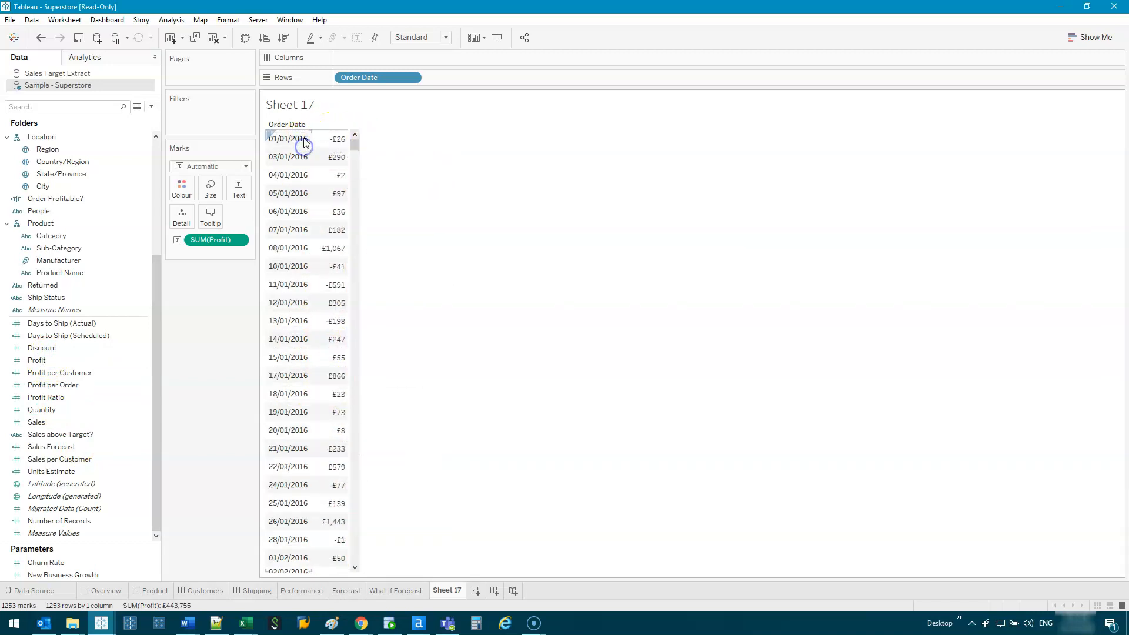
# Step: Set the workbook's worksheet font size to 12 and close the workbook formatting
pyautogui.click(228, 19)
pyautogui.click(252, 59)
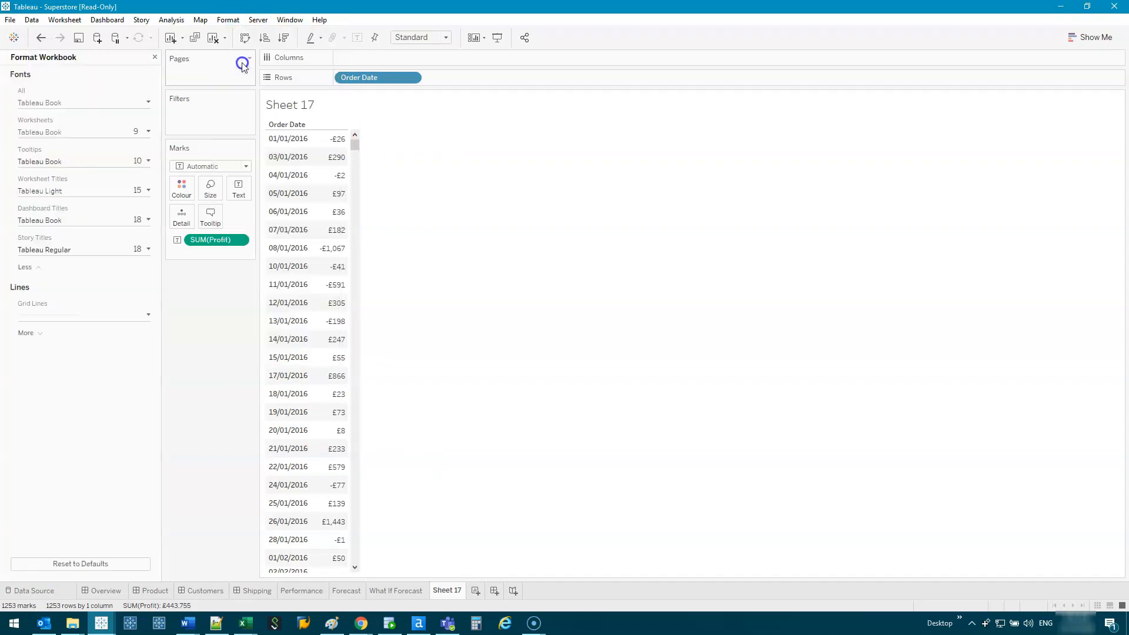
pyautogui.click(124, 132)
pyautogui.click(50, 174)
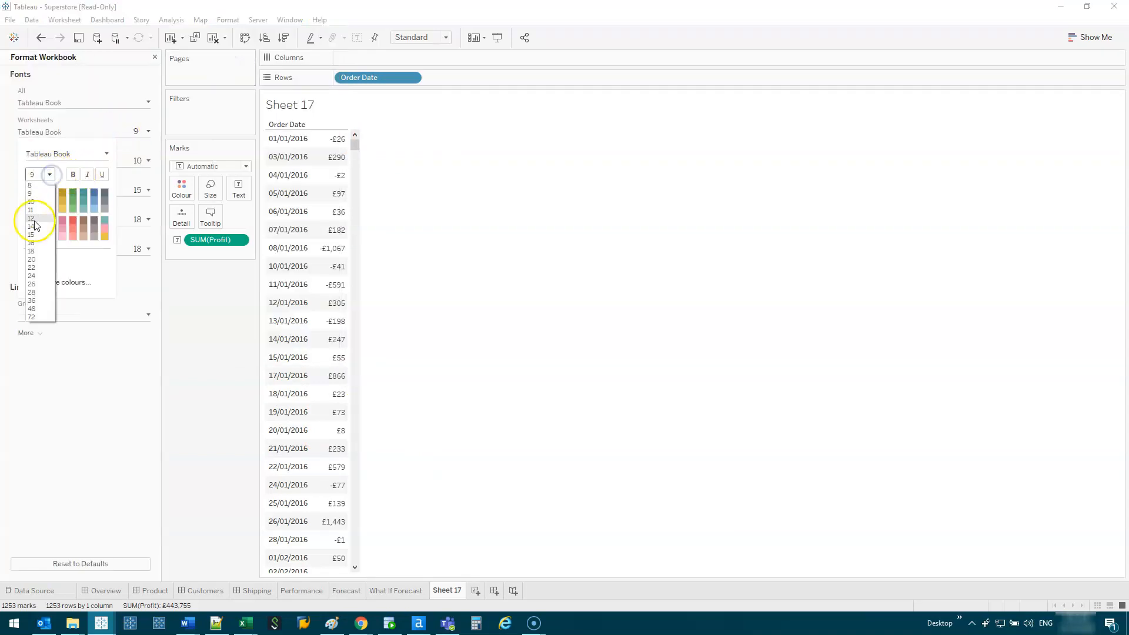
pyautogui.click(33, 221)
pyautogui.click(232, 389)
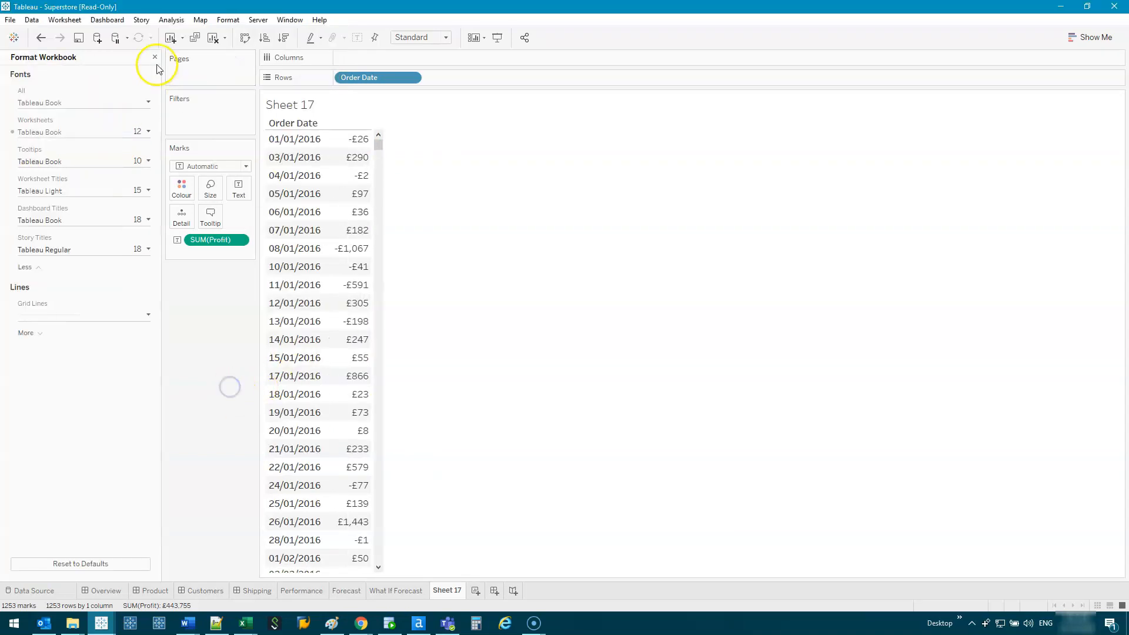
pyautogui.click(155, 57)
pyautogui.moveTo(361, 142)
pyautogui.click(361, 140)
pyautogui.click(361, 139)
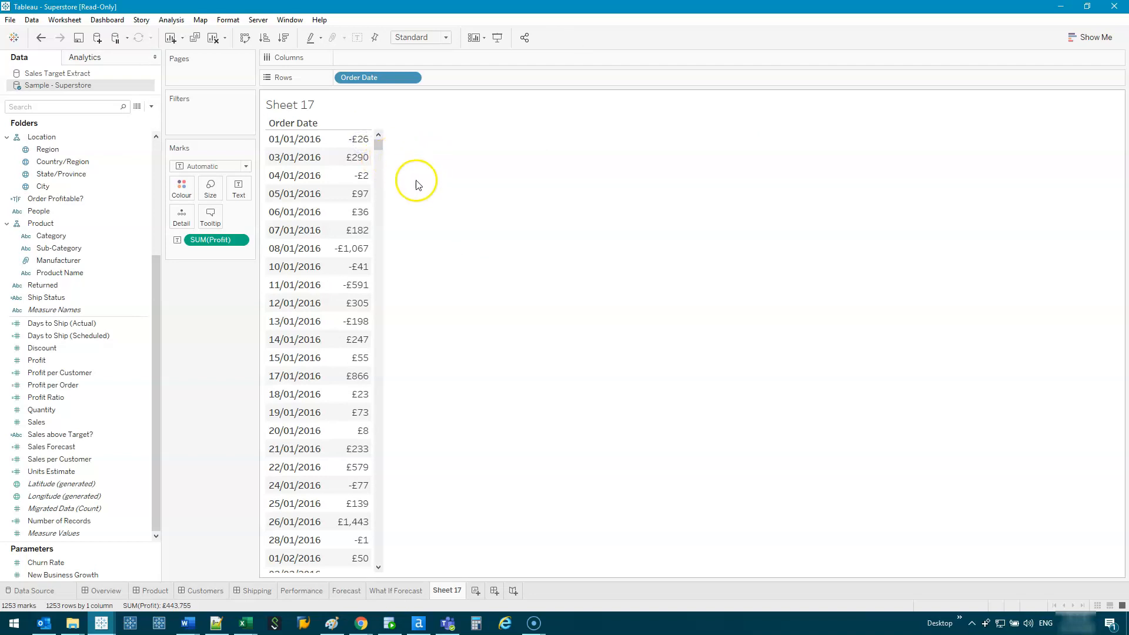
# Step: Move Profit from the marks to the rows as a discrete field after Order Date and enlarge the table cells
pyautogui.click(210, 245)
pyautogui.moveTo(209, 246); pyautogui.dragTo(461, 78)
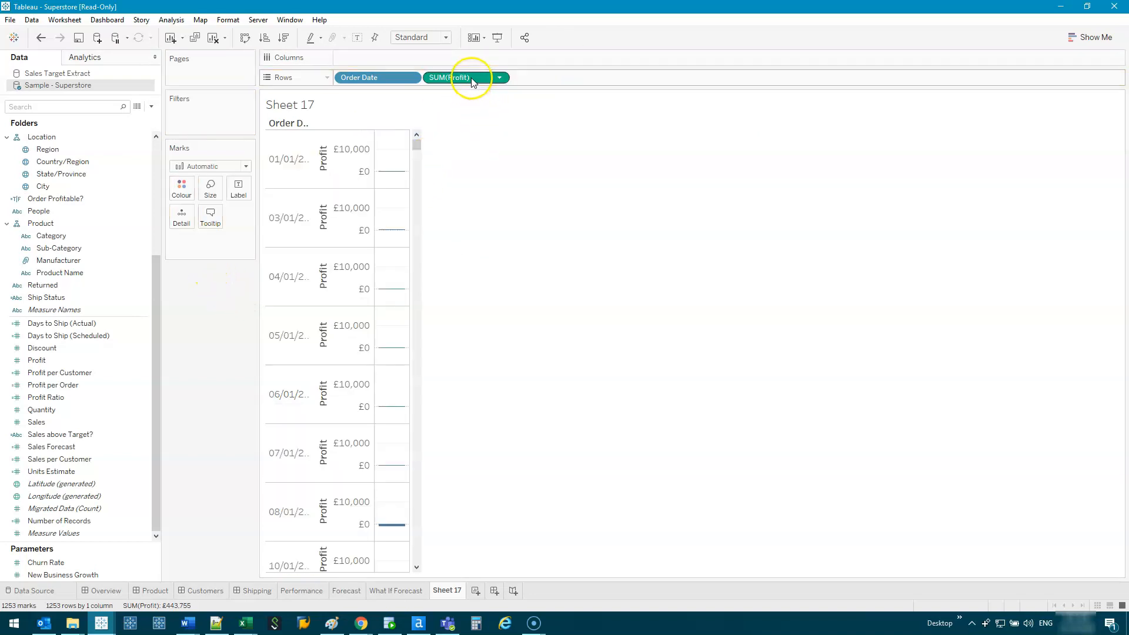
pyautogui.rightClick(464, 79)
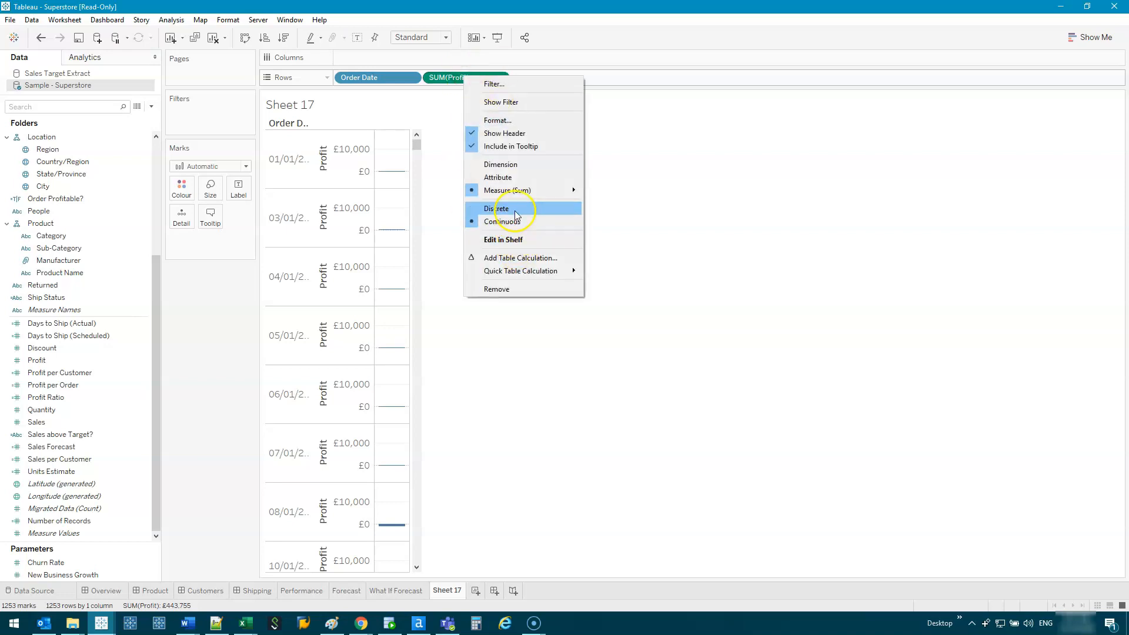
pyautogui.click(458, 205)
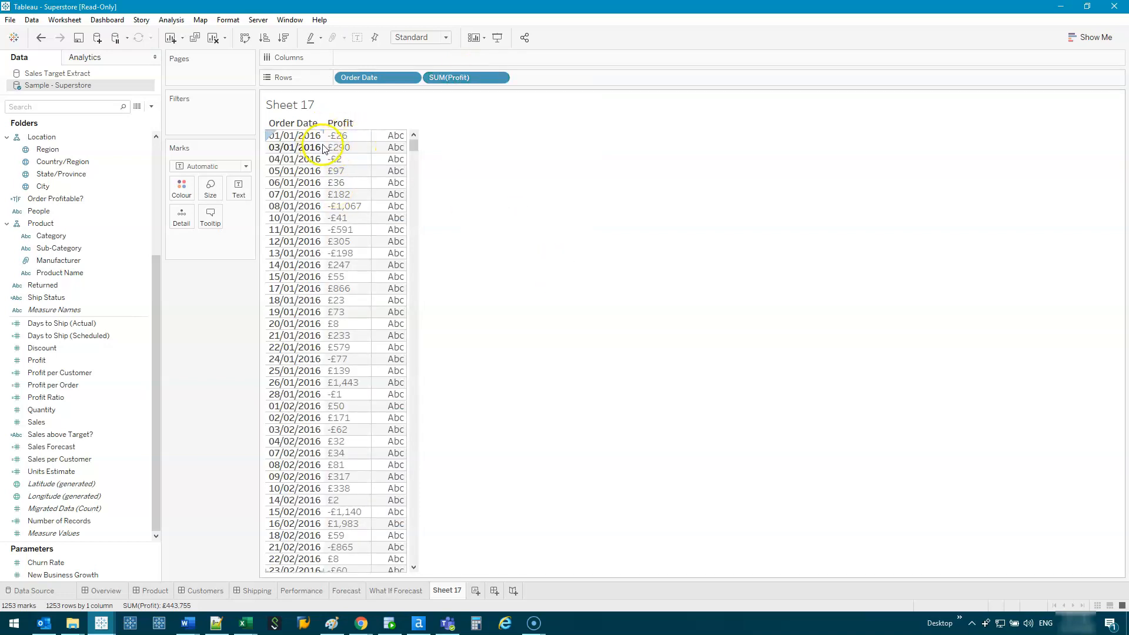
pyautogui.moveTo(341, 146)
pyautogui.mouseDown()
pyautogui.moveTo(361, 147)
pyautogui.moveTo(327, 155)
pyautogui.mouseUp()
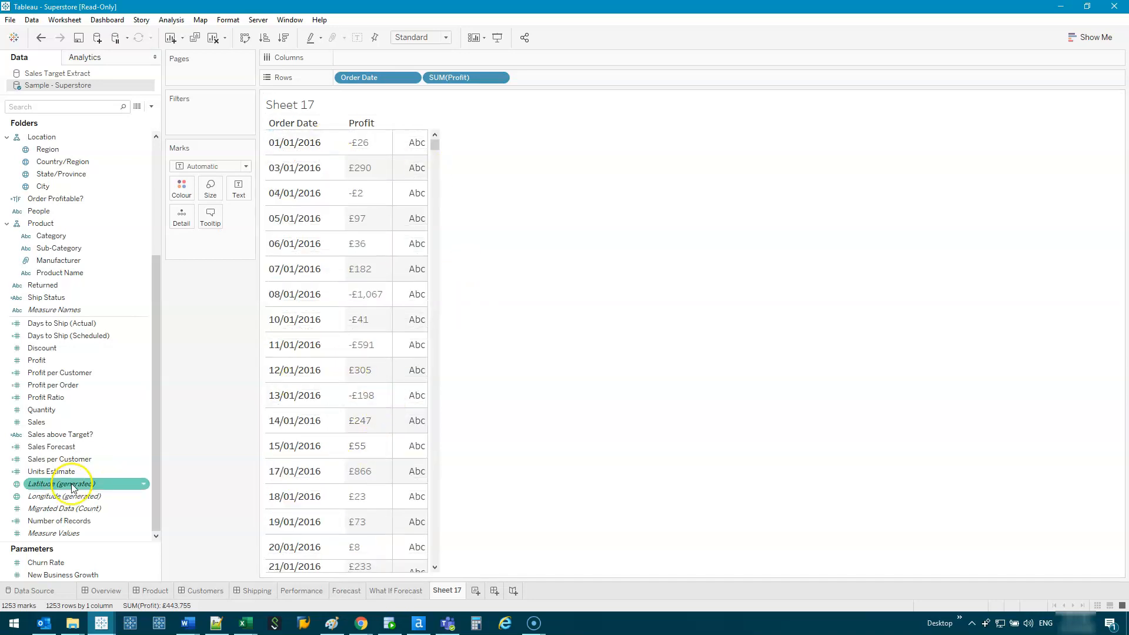
# Step: Create a calculated field named Previous Profit and hide the function reference in its editor
pyautogui.click(152, 111)
pyautogui.click(146, 118)
pyautogui.moveTo(364, 169); pyautogui.dragTo(718, 181)
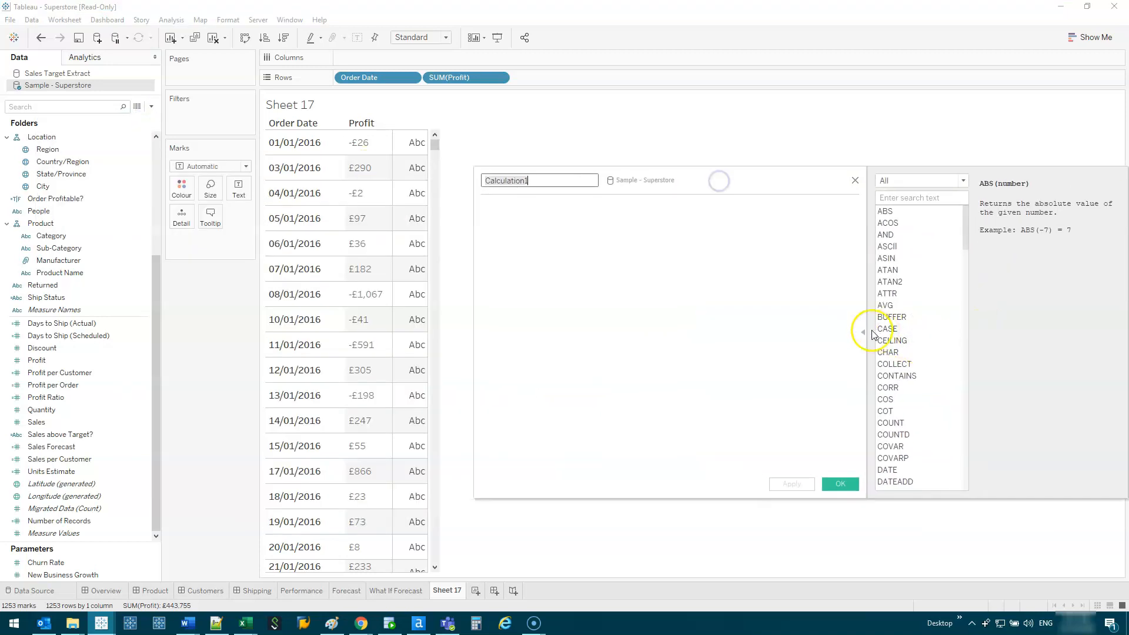
pyautogui.click(872, 334)
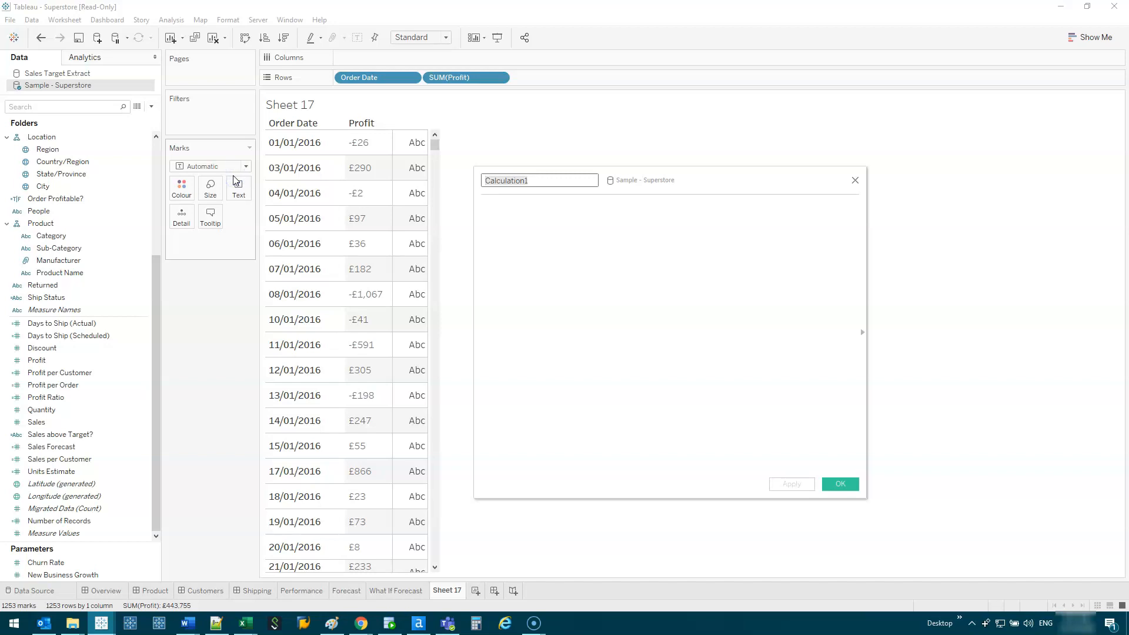
pyautogui.write('Previous Profit')
# Step: Begin the Previous Profit formula with lookup(sum([Profit]), and move the editor clear of the table
pyautogui.click(513, 249)
pyautogui.write('lookup')
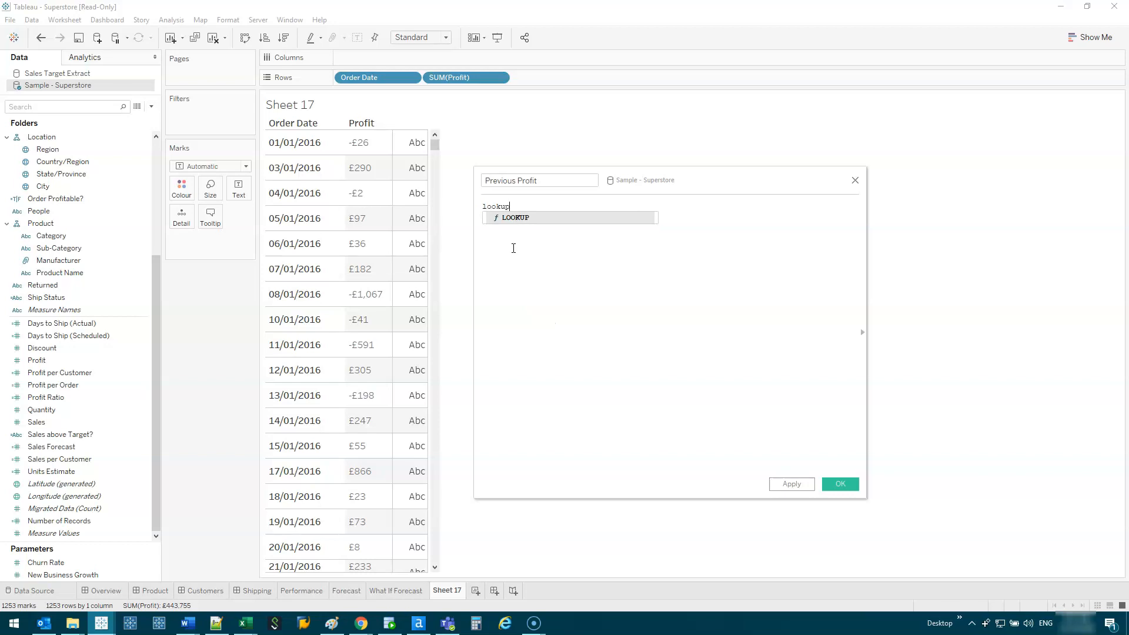
pyautogui.write('(sum(')
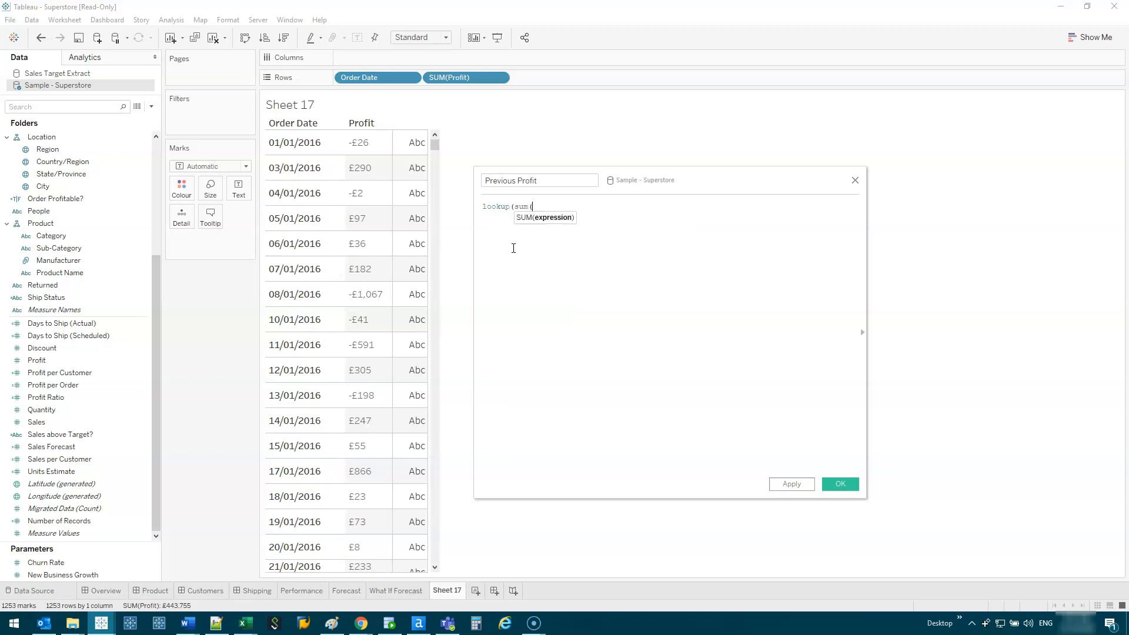
pyautogui.write('prof')
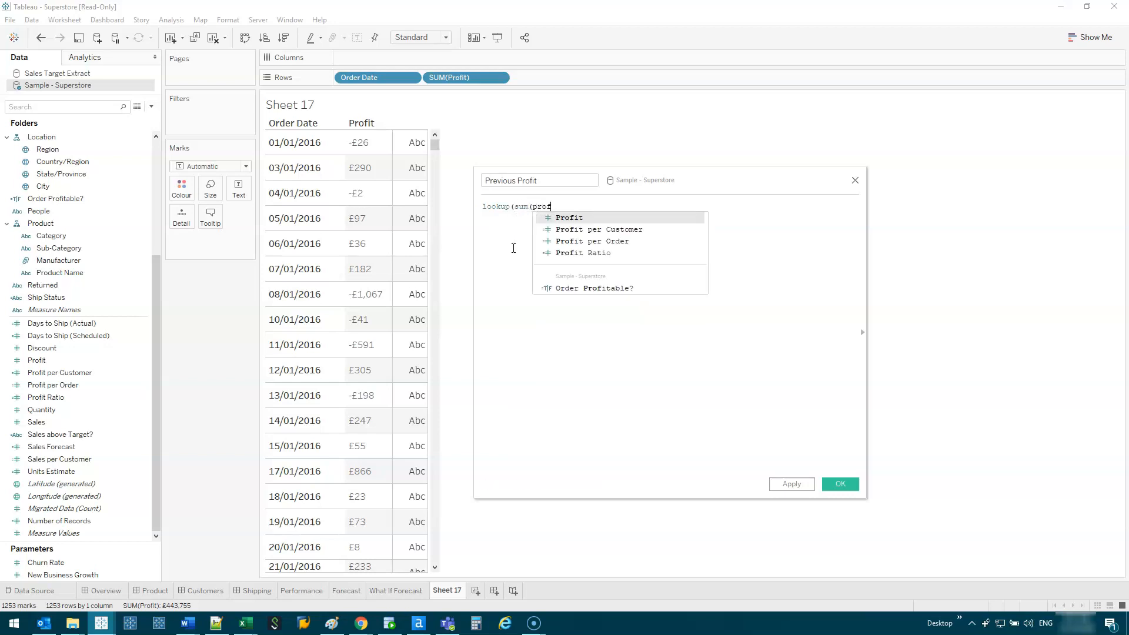
pyautogui.write('i')
pyautogui.press('Return')
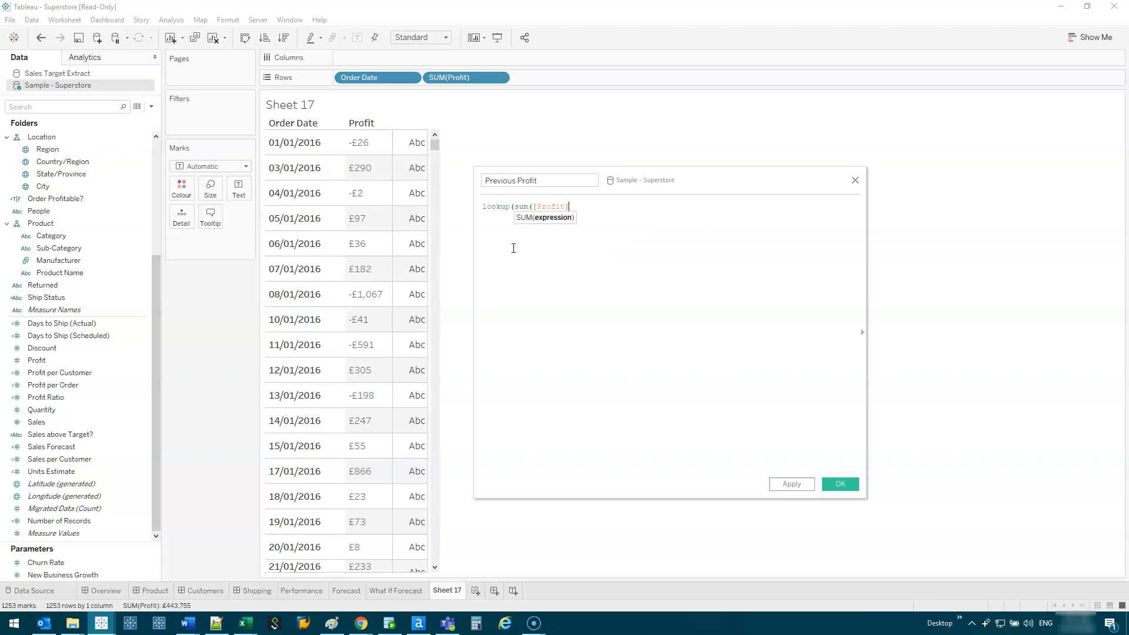
pyautogui.write('),')
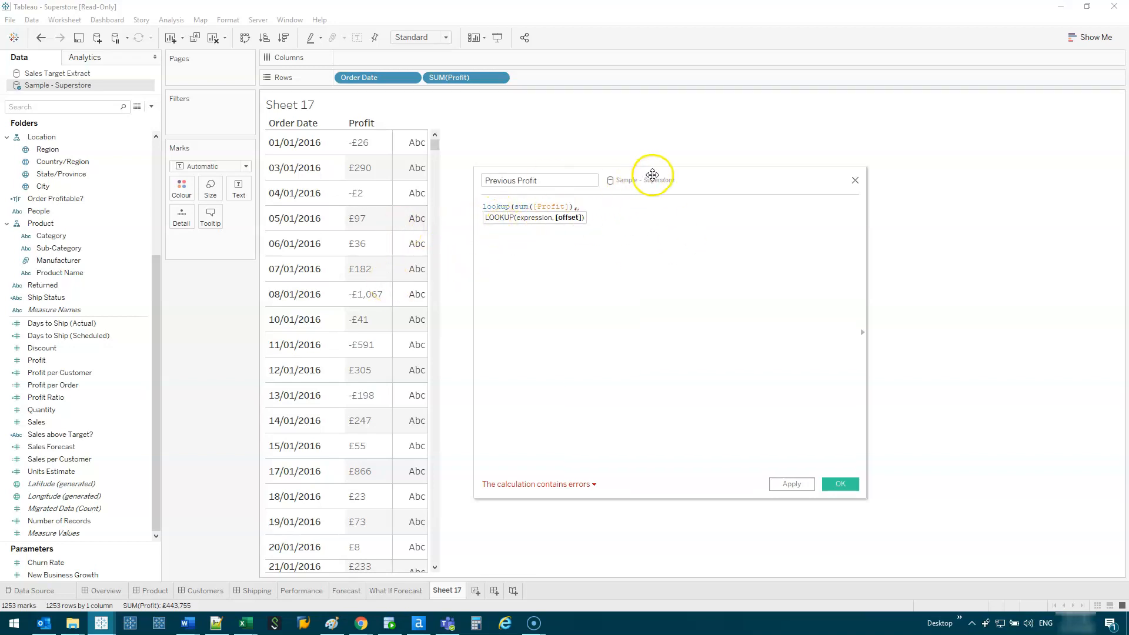
pyautogui.moveTo(650, 171); pyautogui.dragTo(876, 161)
# Step: Sketch a red line at the 05/01/2016 row with strokes above and below it, clear it and return to the formula
pyautogui.moveTo(443, 220)
pyautogui.mouseDown()
pyautogui.moveTo(568, 216)
pyautogui.moveTo(448, 219)
pyautogui.mouseUp()
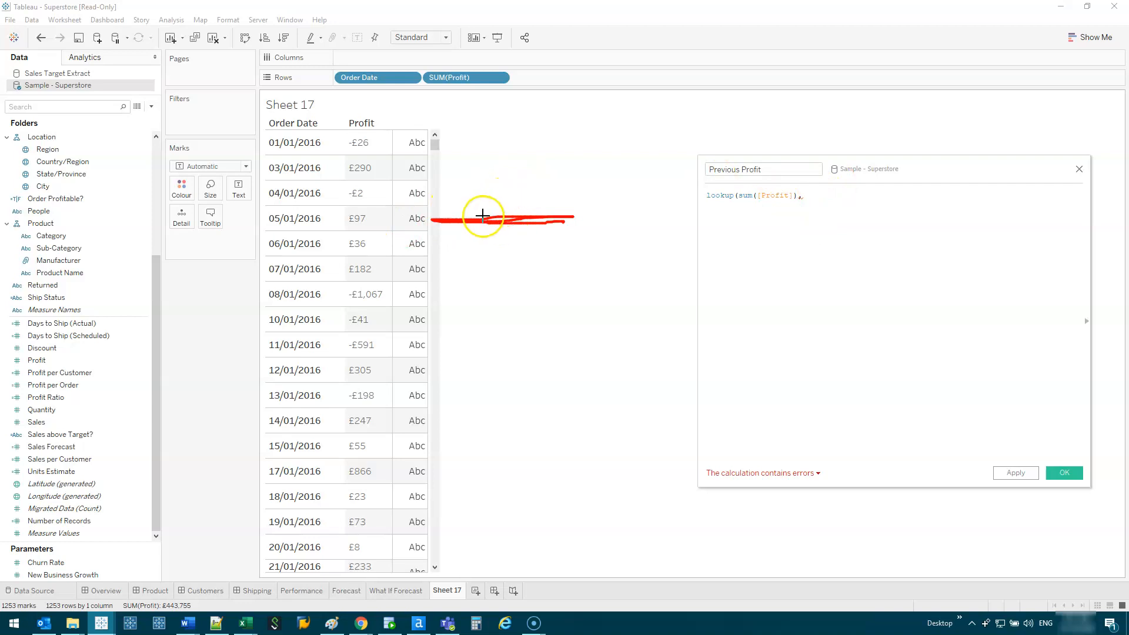
pyautogui.moveTo(472, 220); pyautogui.dragTo(478, 198)
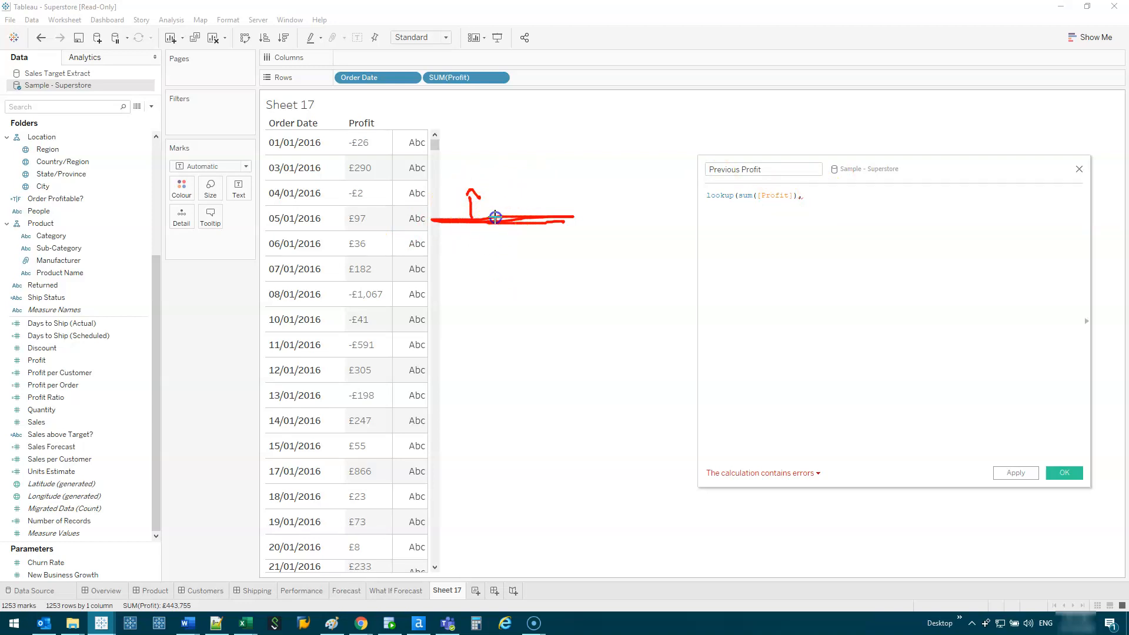
pyautogui.moveTo(497, 170); pyautogui.dragTo(510, 179)
pyautogui.moveTo(538, 216); pyautogui.dragTo(537, 198)
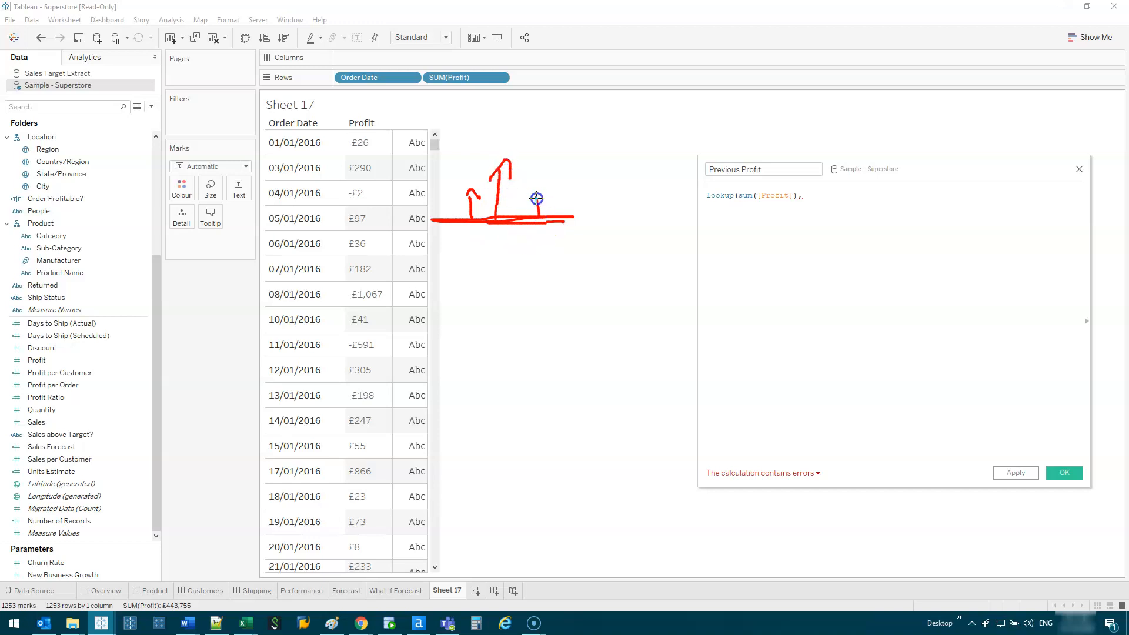
pyautogui.moveTo(526, 148); pyautogui.dragTo(545, 151)
pyautogui.moveTo(494, 227)
pyautogui.mouseDown()
pyautogui.moveTo(494, 268)
pyautogui.moveTo(507, 270)
pyautogui.mouseUp()
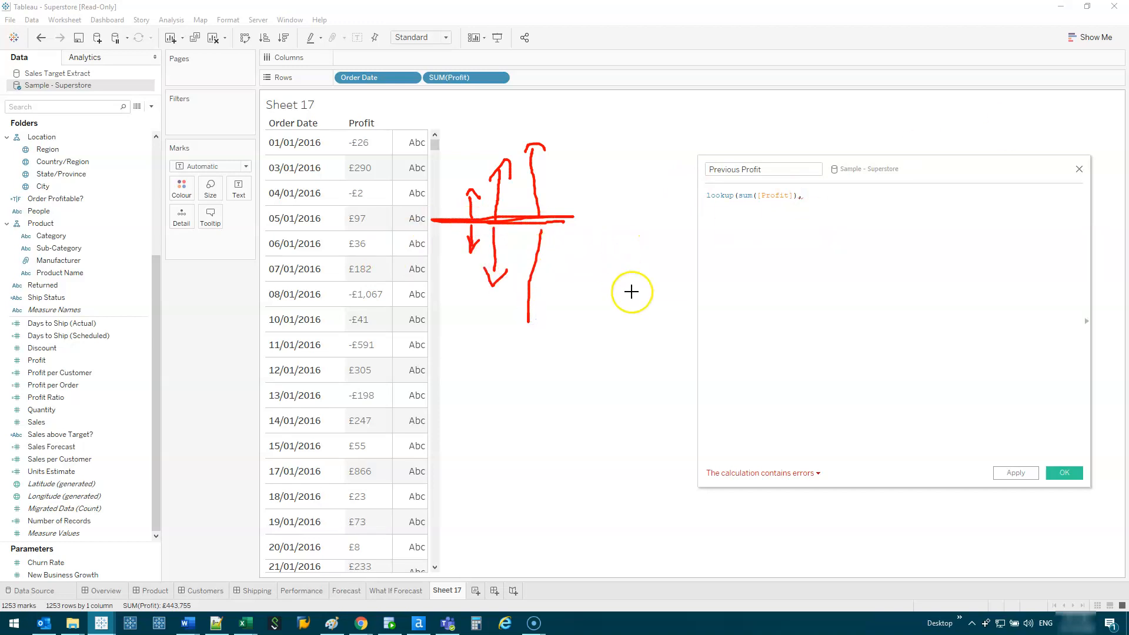
pyautogui.press('Escape')
pyautogui.click(806, 197)
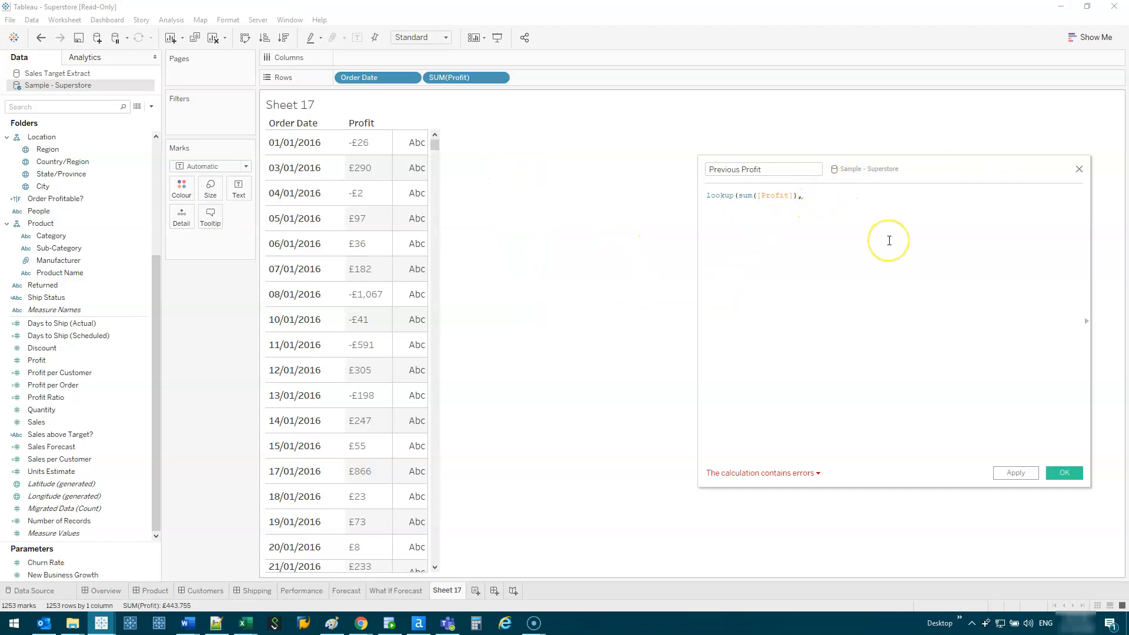
# Step: Complete the Previous Profit formula as lookup(sum([Profit]),-1), circle the Default Table Calculation link in red and save the field
pyautogui.write('-1)')
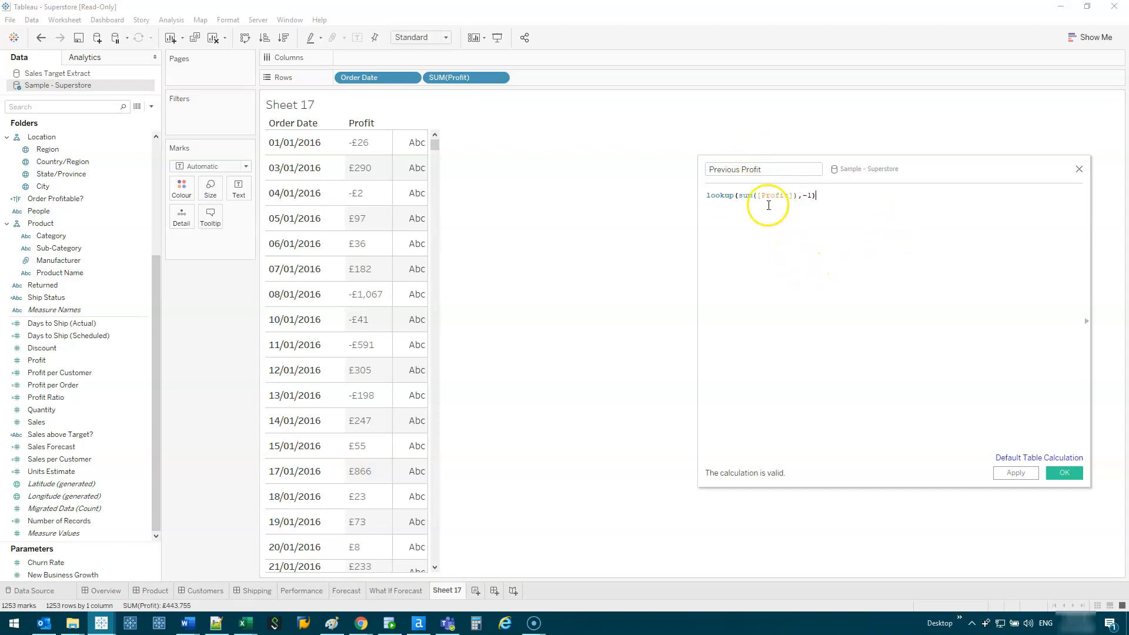
pyautogui.moveTo(1094, 451)
pyautogui.mouseDown()
pyautogui.moveTo(982, 457)
pyautogui.moveTo(1093, 462)
pyautogui.moveTo(1095, 452)
pyautogui.mouseUp()
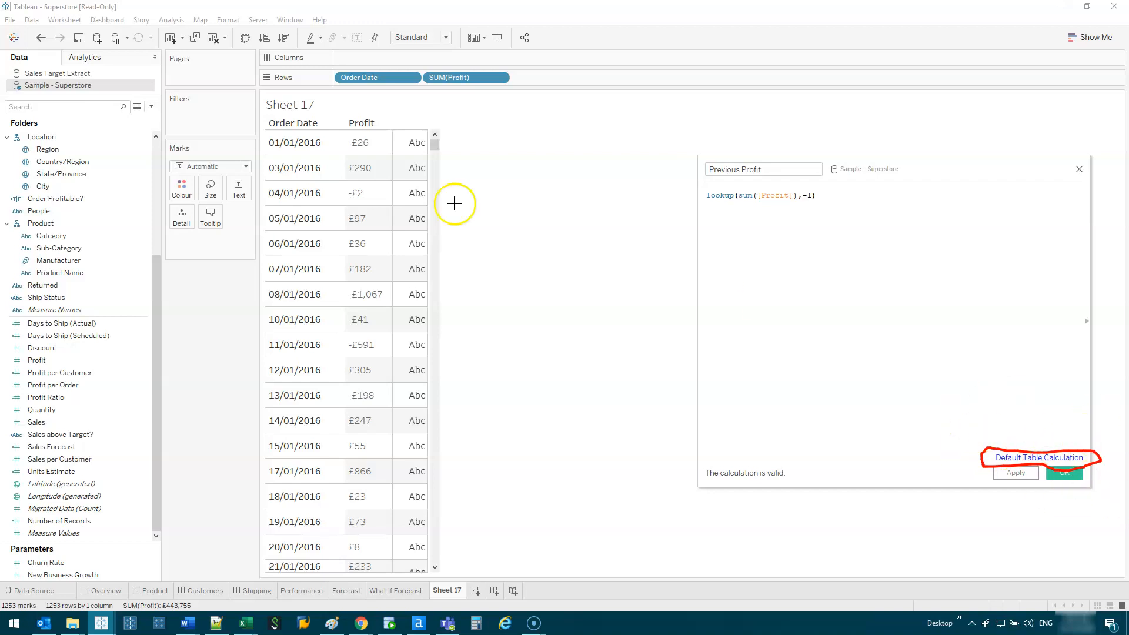
pyautogui.click(1056, 473)
# Step: Add Previous Profit to the rows after Profit and make it discrete
pyautogui.moveTo(70, 360); pyautogui.dragTo(544, 79)
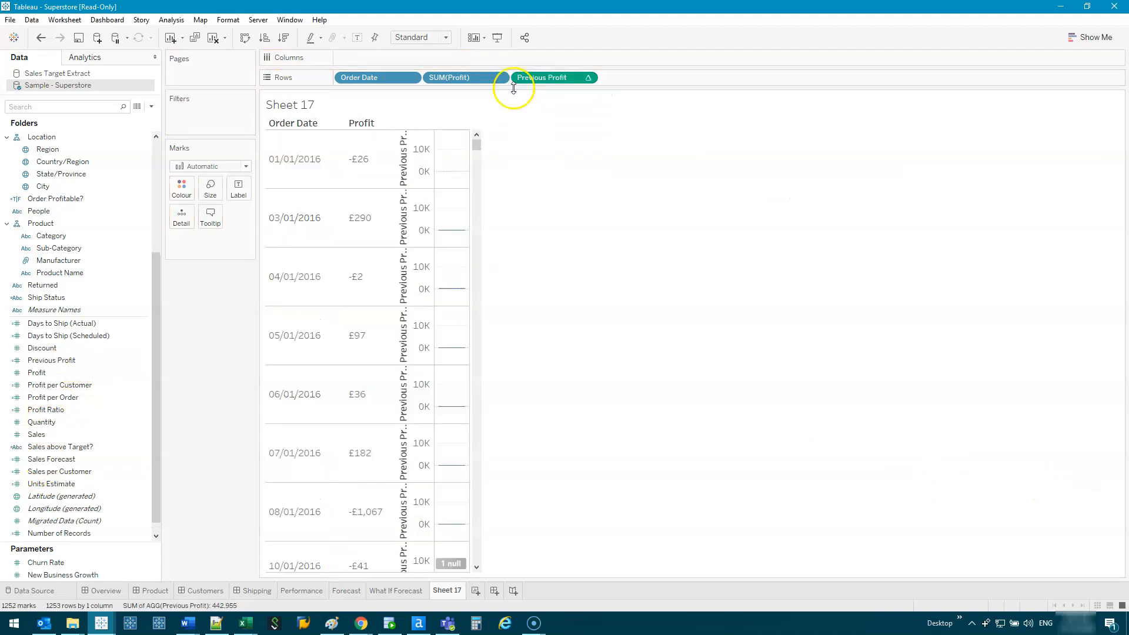
pyautogui.rightClick(541, 84)
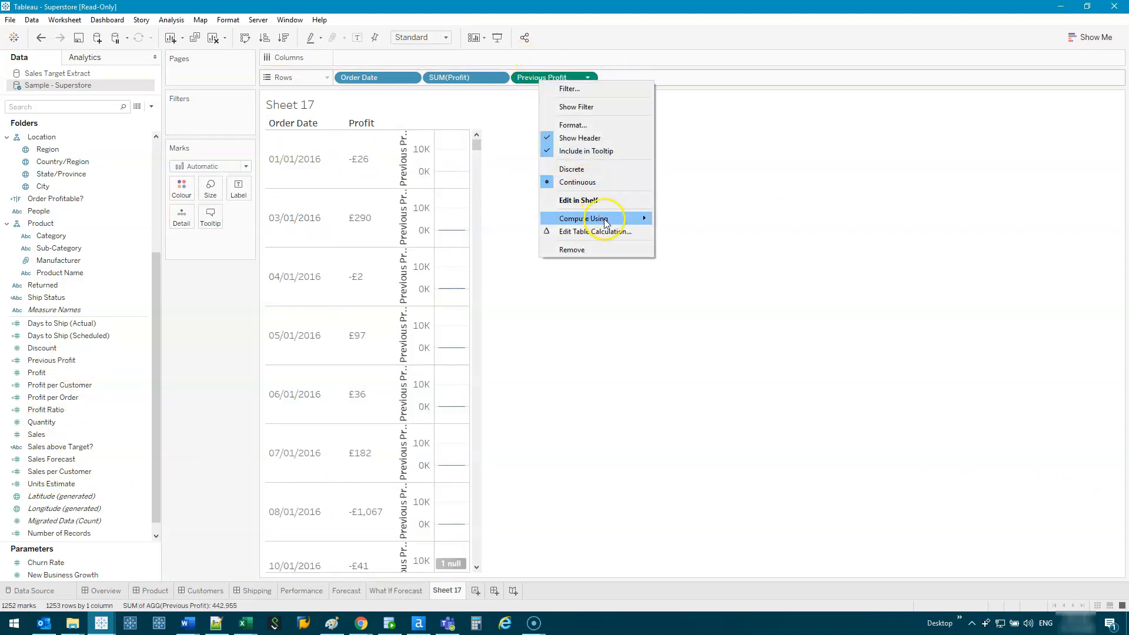
pyautogui.click(567, 164)
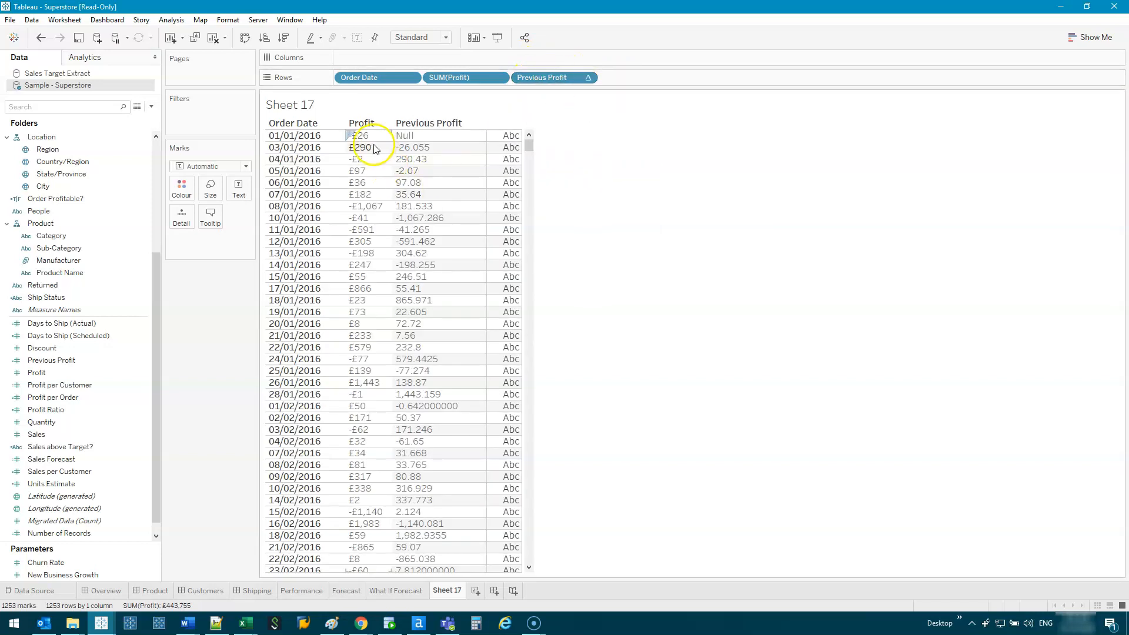
# Step: Mark in red the first two Profit values, the offset Previous Profit value and the Previous Profit field on rows, and clear the marks
pyautogui.moveTo(374, 142); pyautogui.dragTo(372, 150)
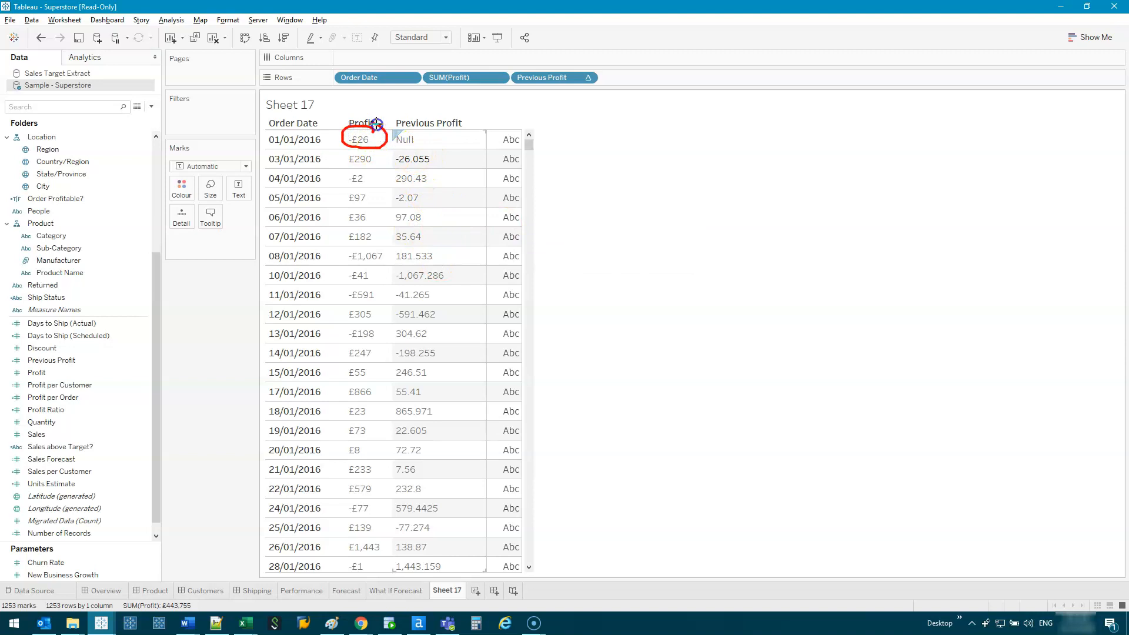
pyautogui.moveTo(413, 146)
pyautogui.mouseDown()
pyautogui.moveTo(444, 164)
pyautogui.moveTo(429, 145)
pyautogui.moveTo(402, 154)
pyautogui.mouseUp()
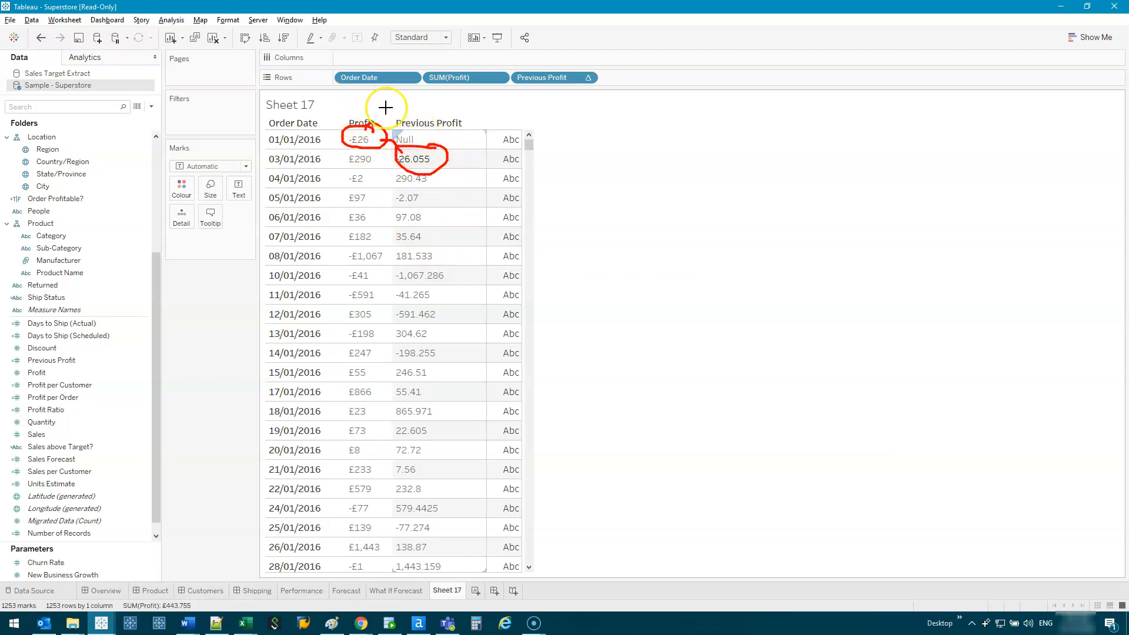
pyautogui.moveTo(383, 154)
pyautogui.mouseDown()
pyautogui.moveTo(350, 154)
pyautogui.moveTo(396, 176)
pyautogui.mouseUp()
pyautogui.moveTo(582, 66)
pyautogui.mouseDown()
pyautogui.moveTo(554, 65)
pyautogui.moveTo(604, 80)
pyautogui.mouseUp()
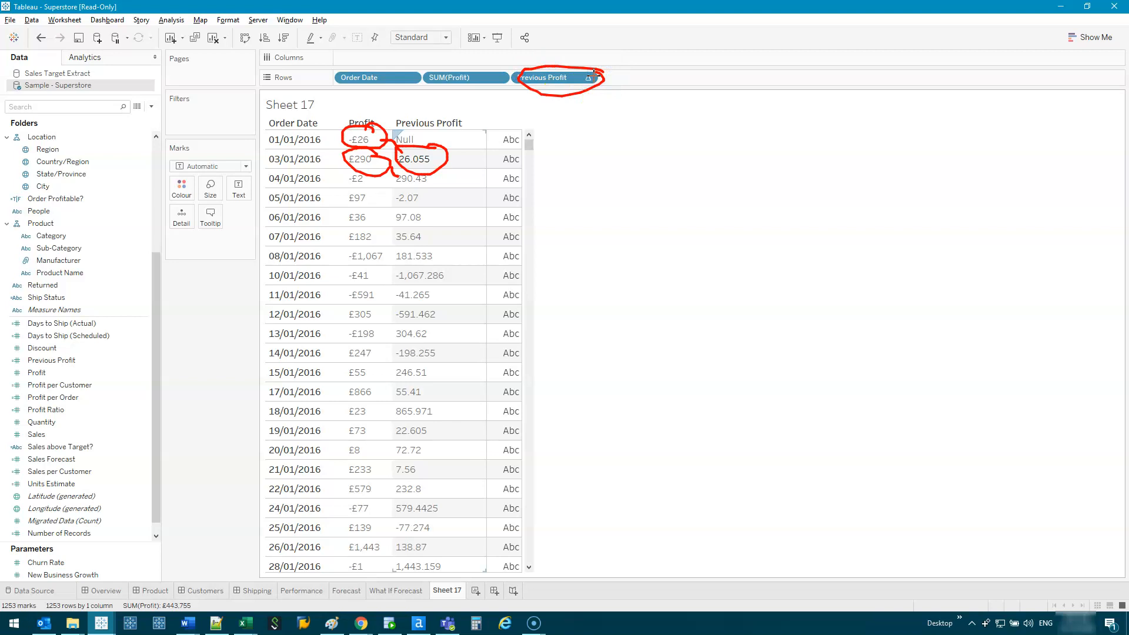
pyautogui.press('Escape')
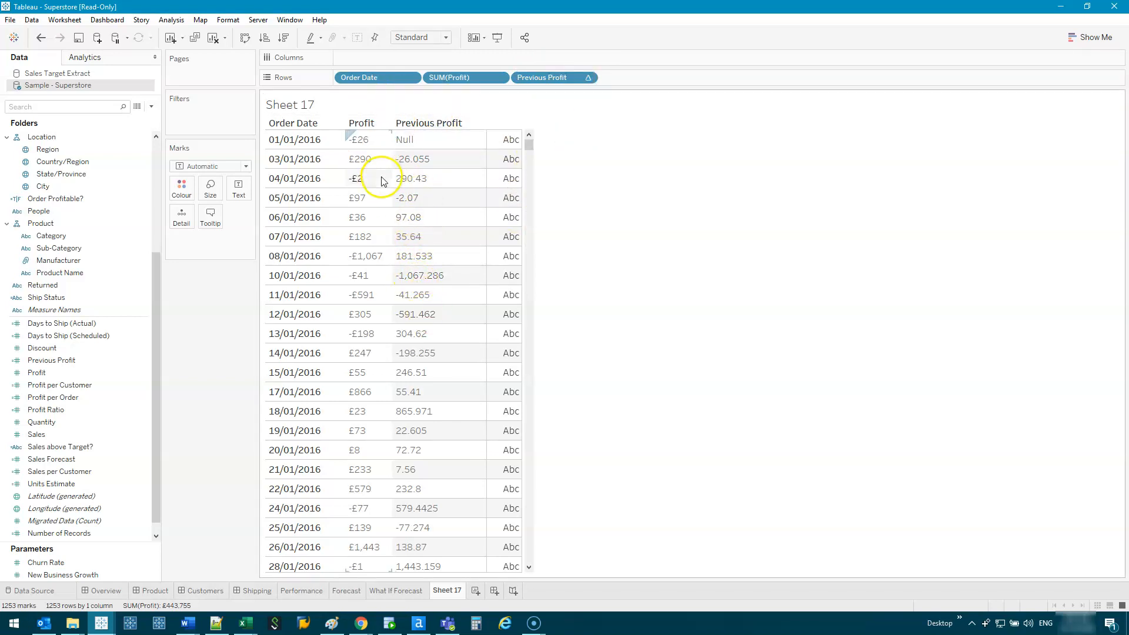
# Step: Widen the Profit column, open the Previous Profit calculation to review its -1 offset and close it unedited
pyautogui.moveTo(392, 177); pyautogui.dragTo(404, 178)
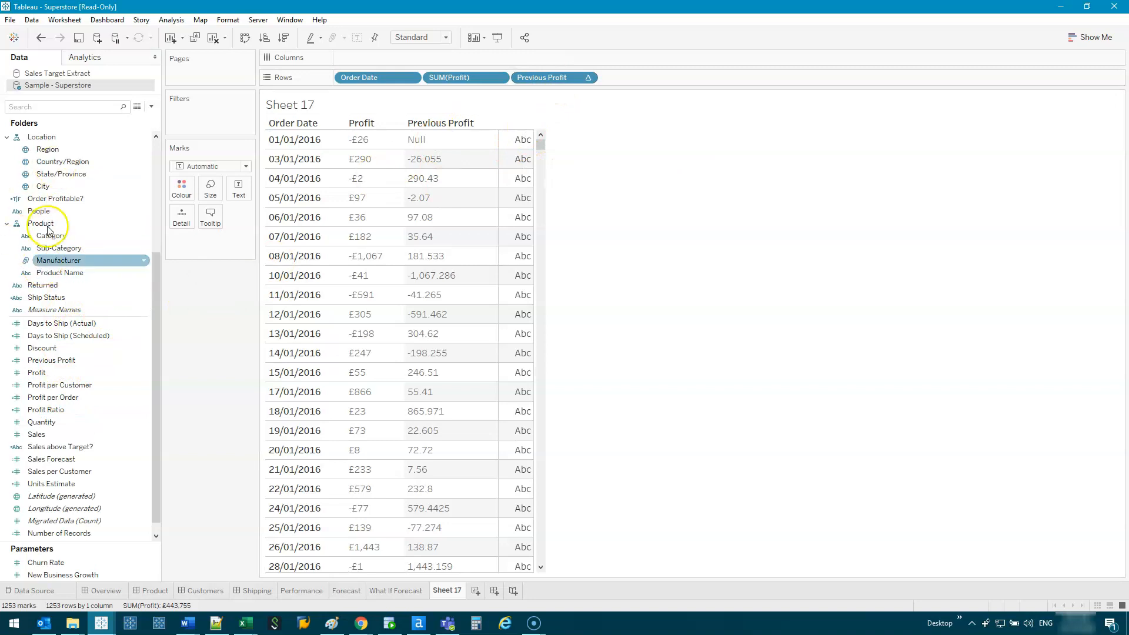
pyautogui.rightClick(65, 360)
pyautogui.click(109, 424)
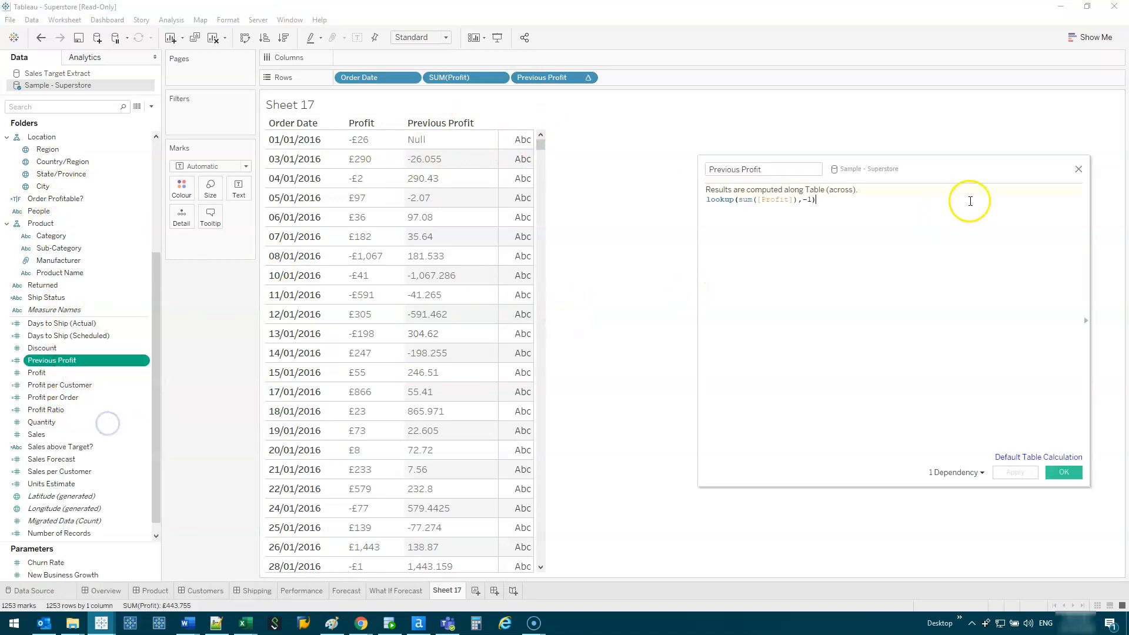
pyautogui.click(809, 200)
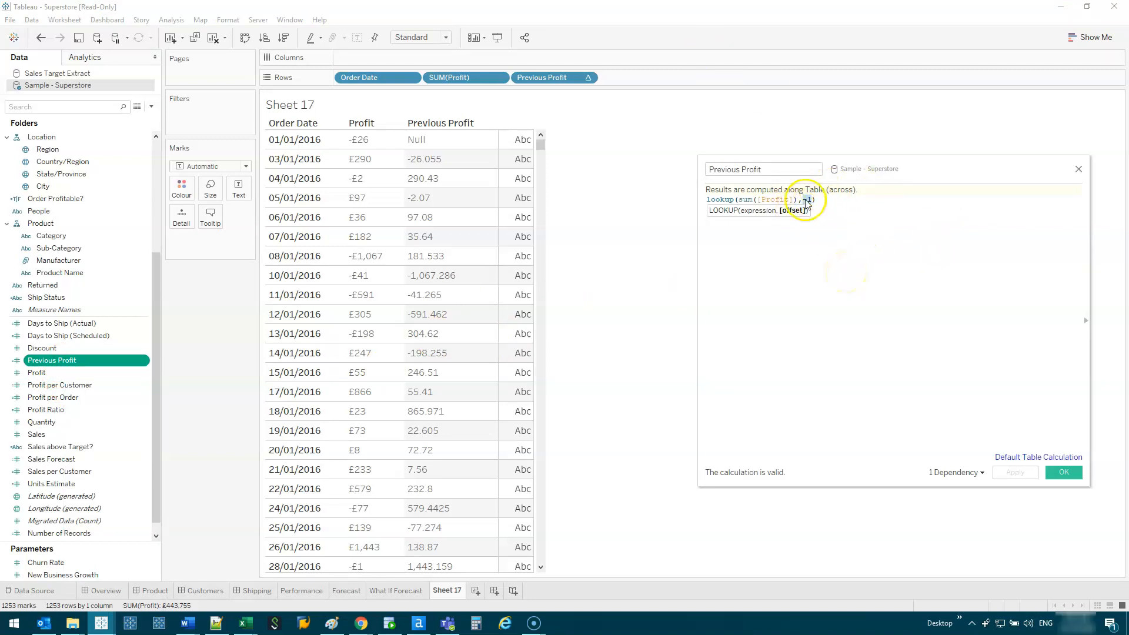
pyautogui.click(1078, 170)
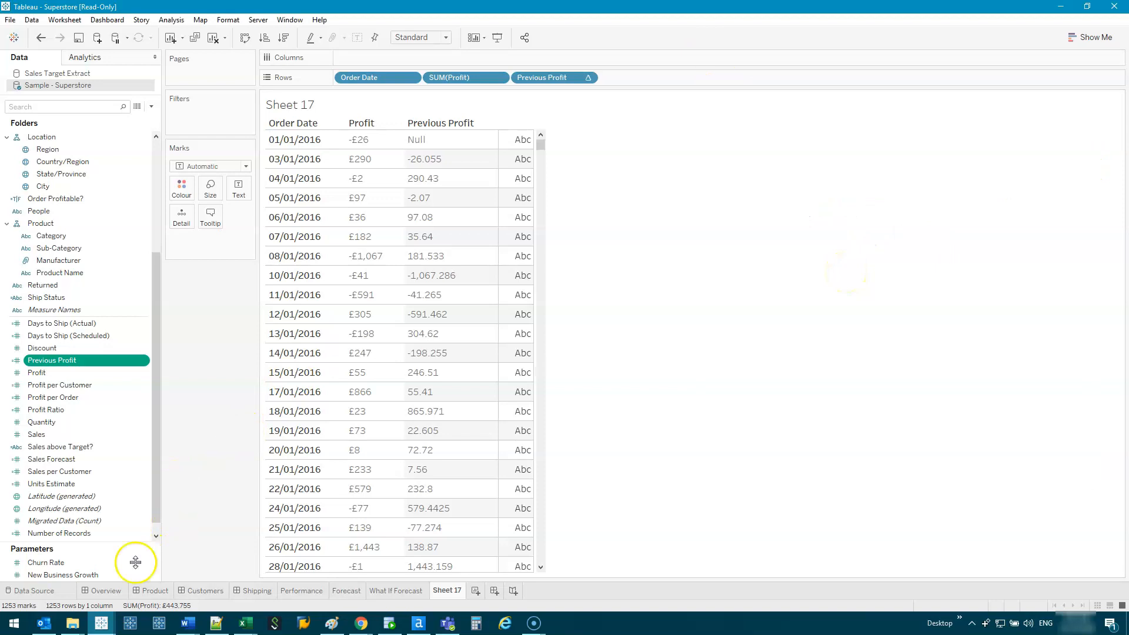
# Step: Begin a new parameter named Previous or Next with the Integer data type and move its dialog clear of the table
pyautogui.click(152, 106)
pyautogui.click(128, 133)
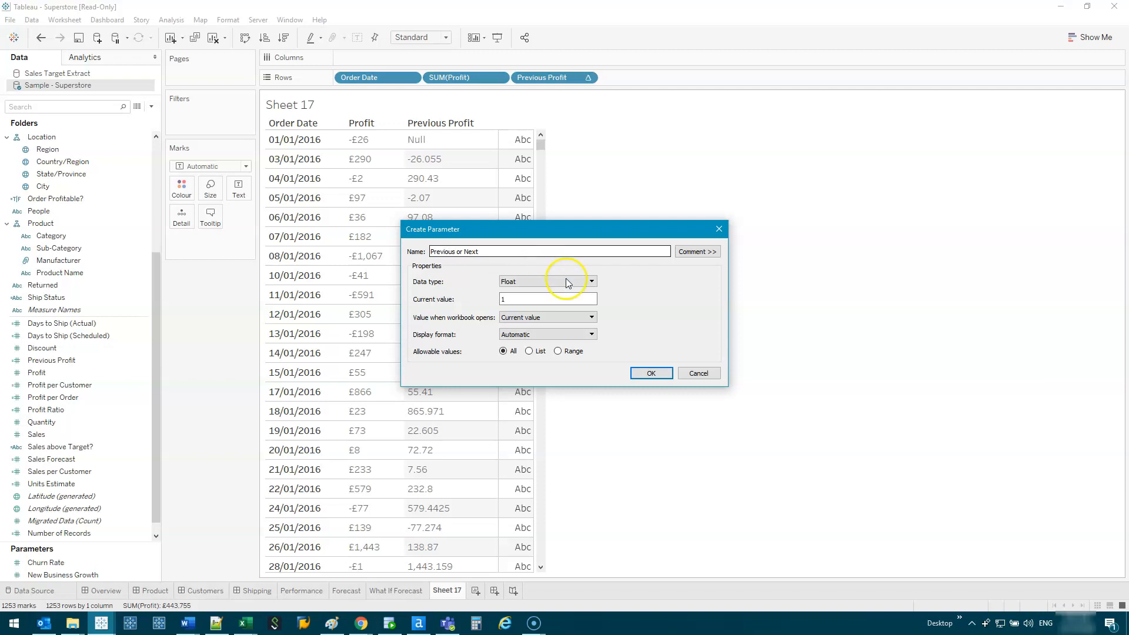
pyautogui.click(490, 299)
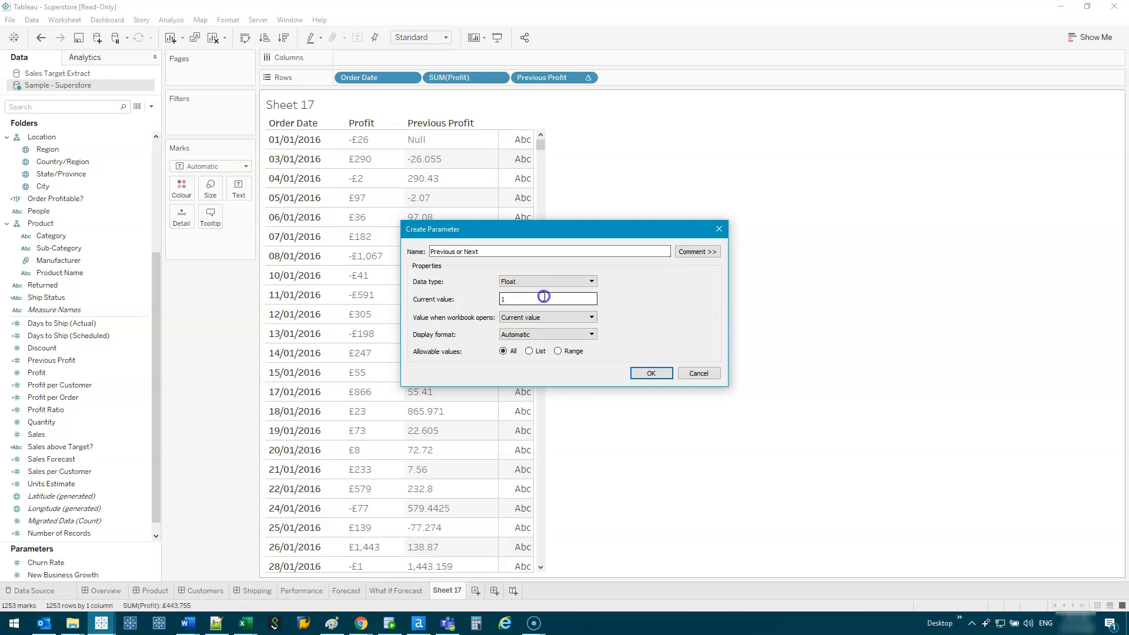
pyautogui.click(557, 281)
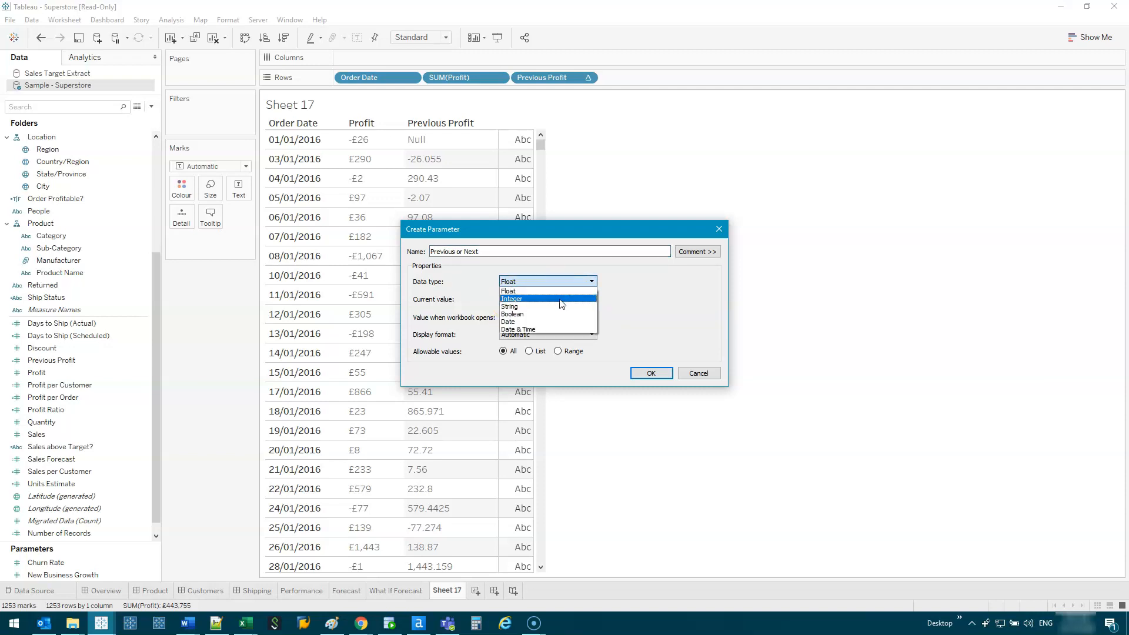
pyautogui.click(562, 300)
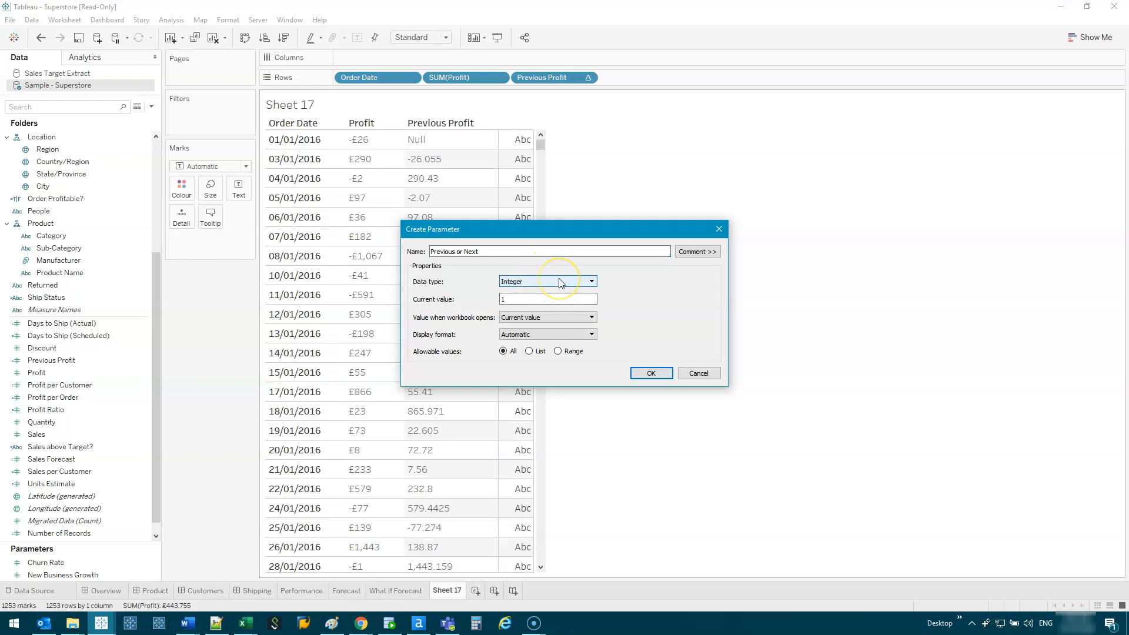
pyautogui.click(533, 299)
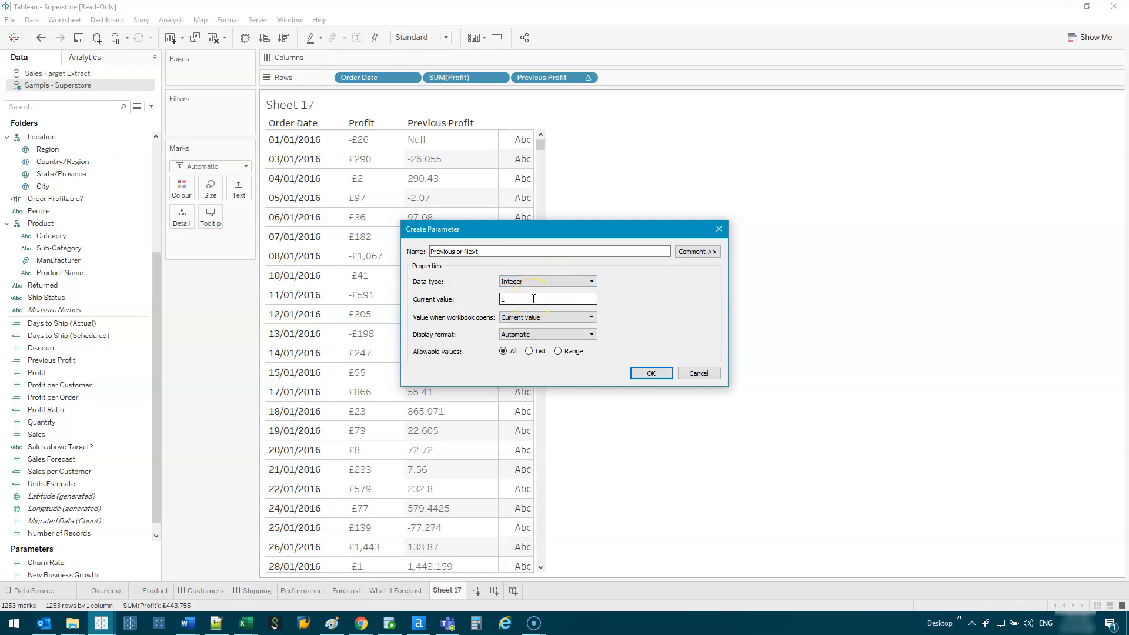
pyautogui.moveTo(538, 233); pyautogui.dragTo(752, 212)
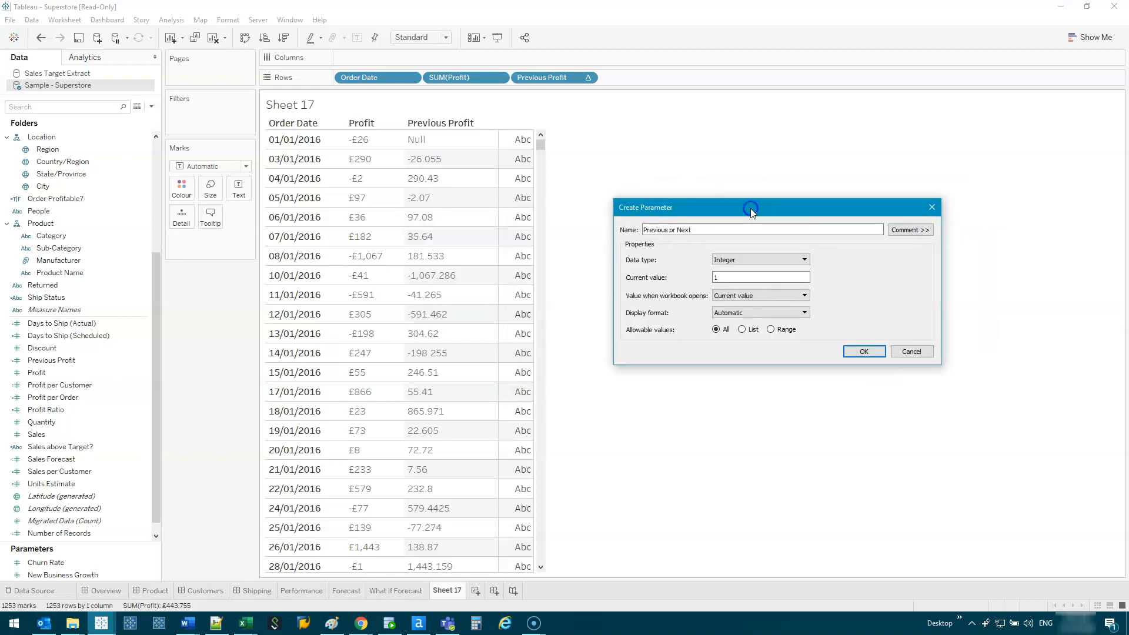
# Step: Restrict the parameter's allowable values to a range from -10 to 10 with a step size of 1
pyautogui.moveTo(415, 284); pyautogui.dragTo(432, 295)
pyautogui.click(770, 329)
pyautogui.click(646, 365)
pyautogui.click(646, 382)
pyautogui.click(643, 399)
pyautogui.doubleClick(695, 361)
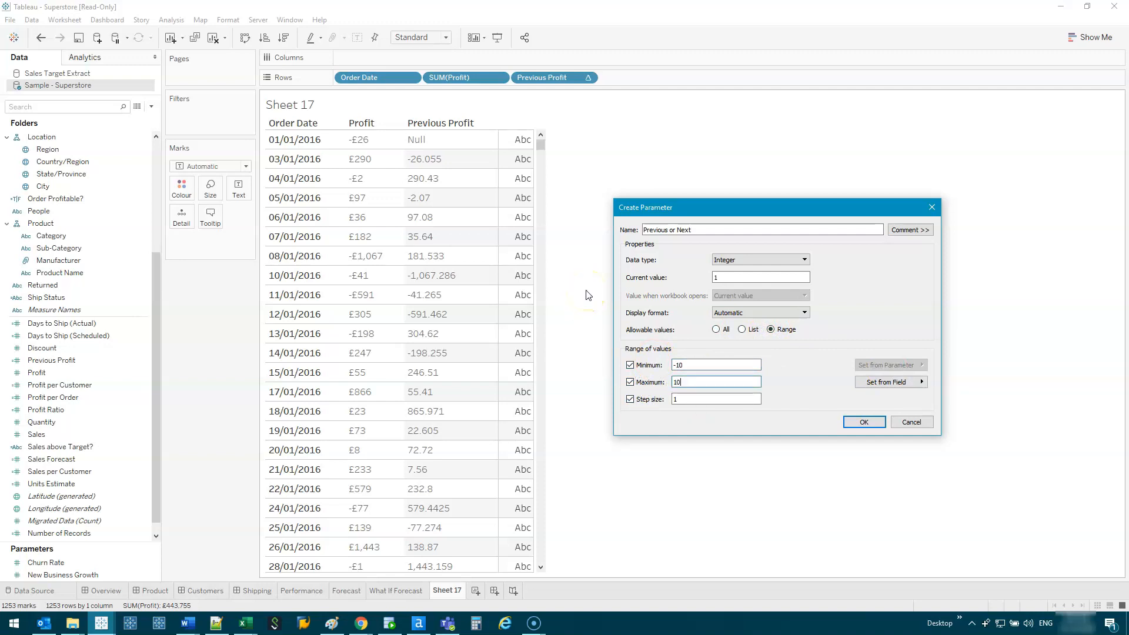
# Step: Set the parameter's current value to 0 and create it
pyautogui.click(730, 277)
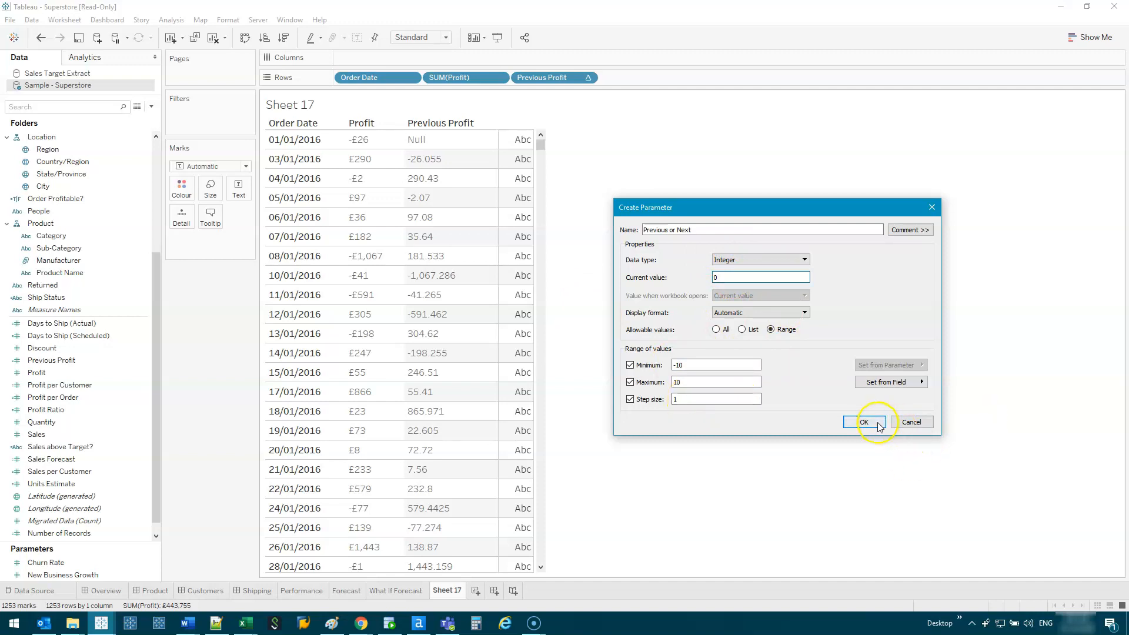
pyautogui.click(678, 399)
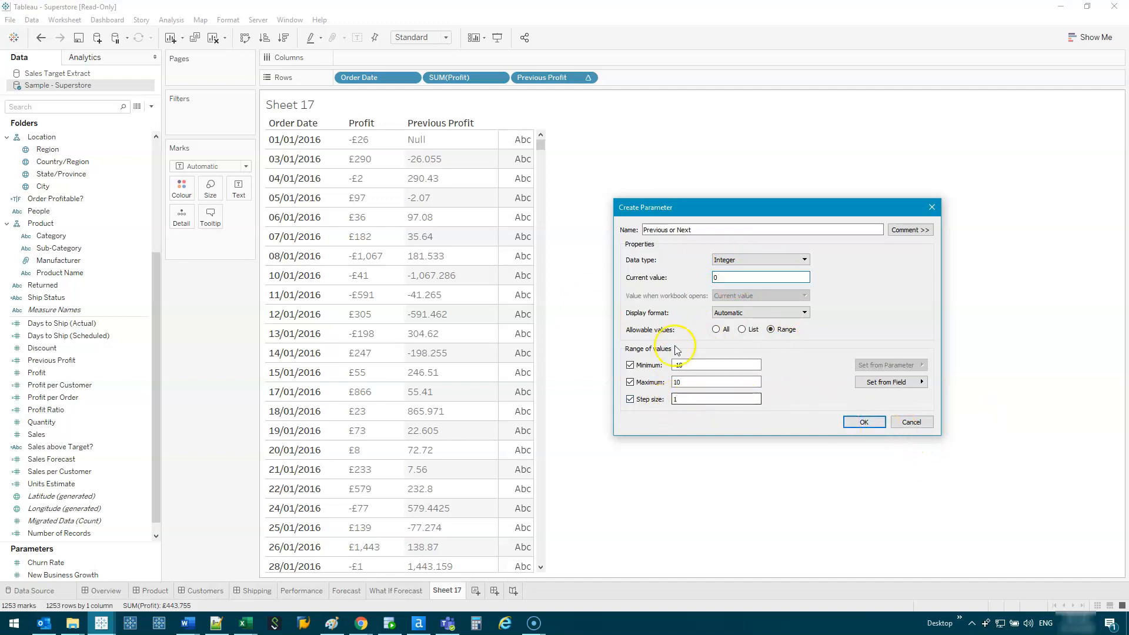
pyautogui.click(863, 421)
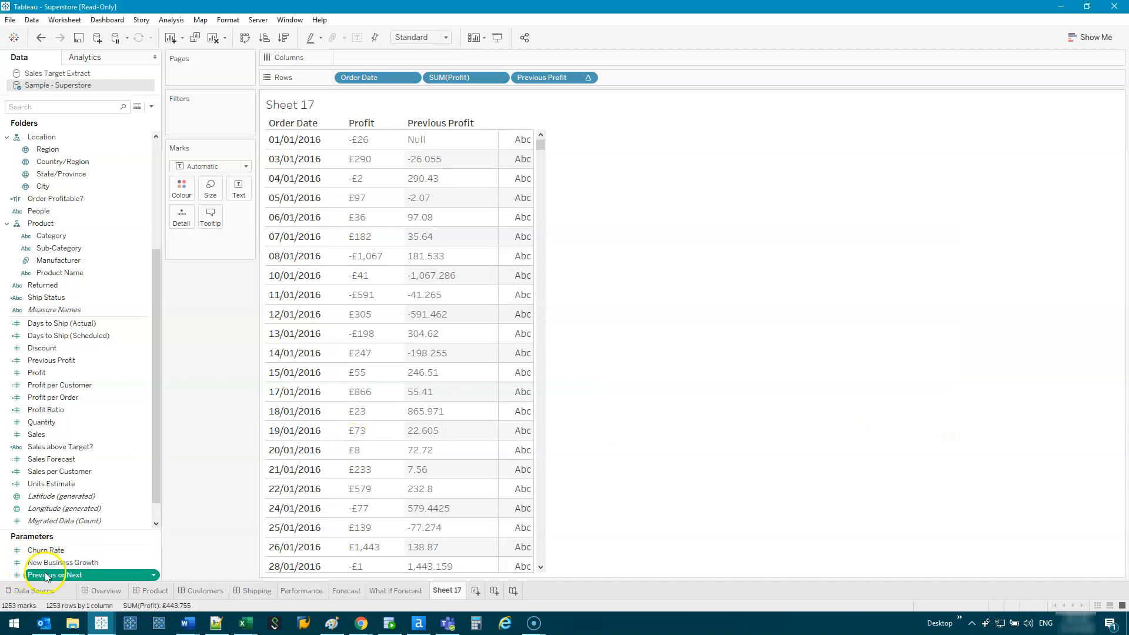
# Step: Show the Previous or Next parameter control and place it below the Marks card
pyautogui.rightClick(46, 574)
pyautogui.click(90, 376)
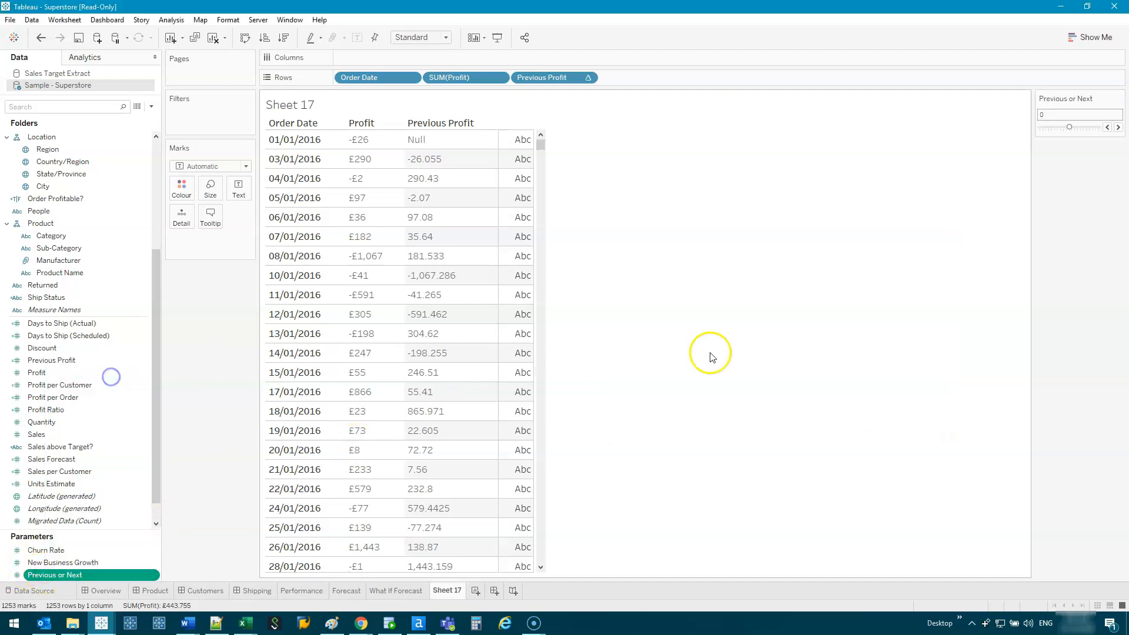
pyautogui.moveTo(1090, 99); pyautogui.dragTo(203, 300)
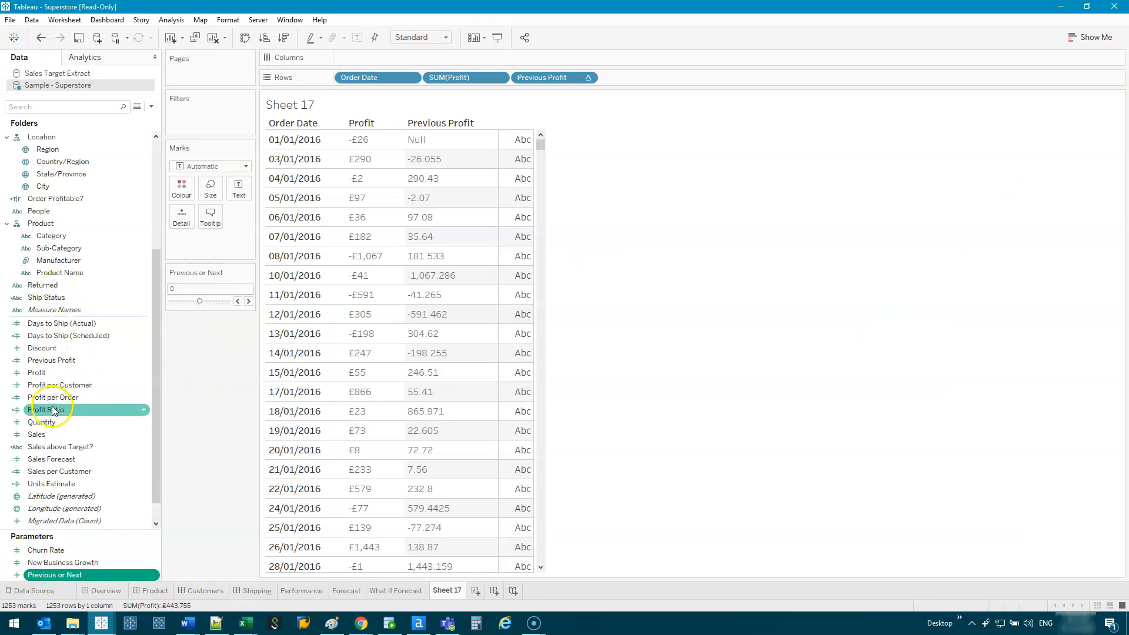
# Step: Replace the -1 offset in the Previous Profit formula with the [Previous or Next] parameter and save the calculation
pyautogui.rightClick(53, 361)
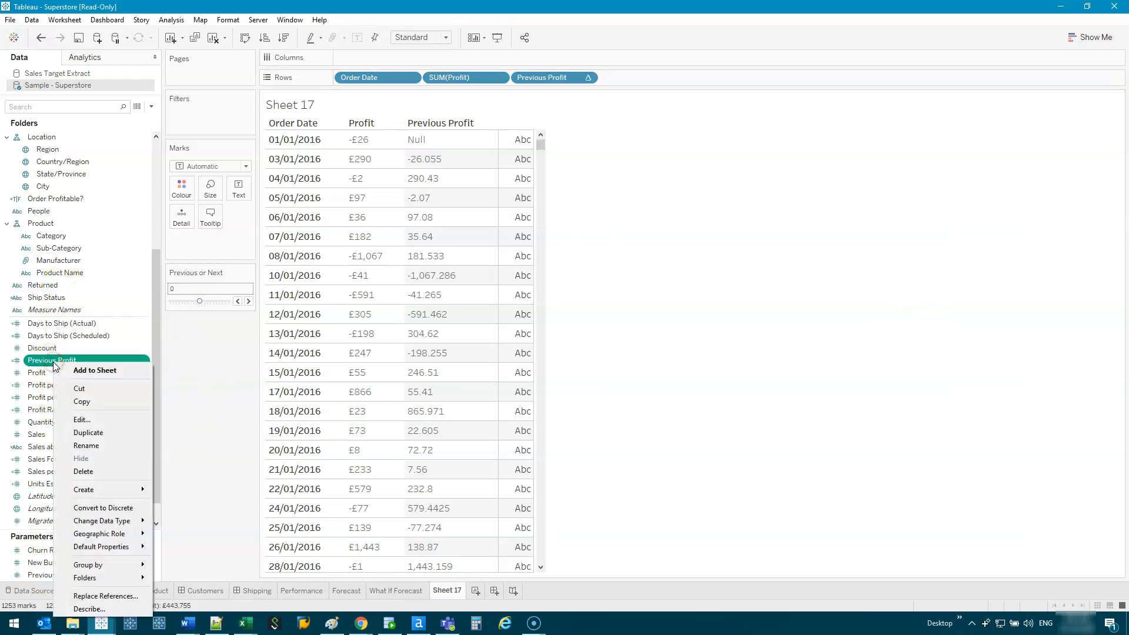
pyautogui.click(82, 419)
pyautogui.click(810, 200)
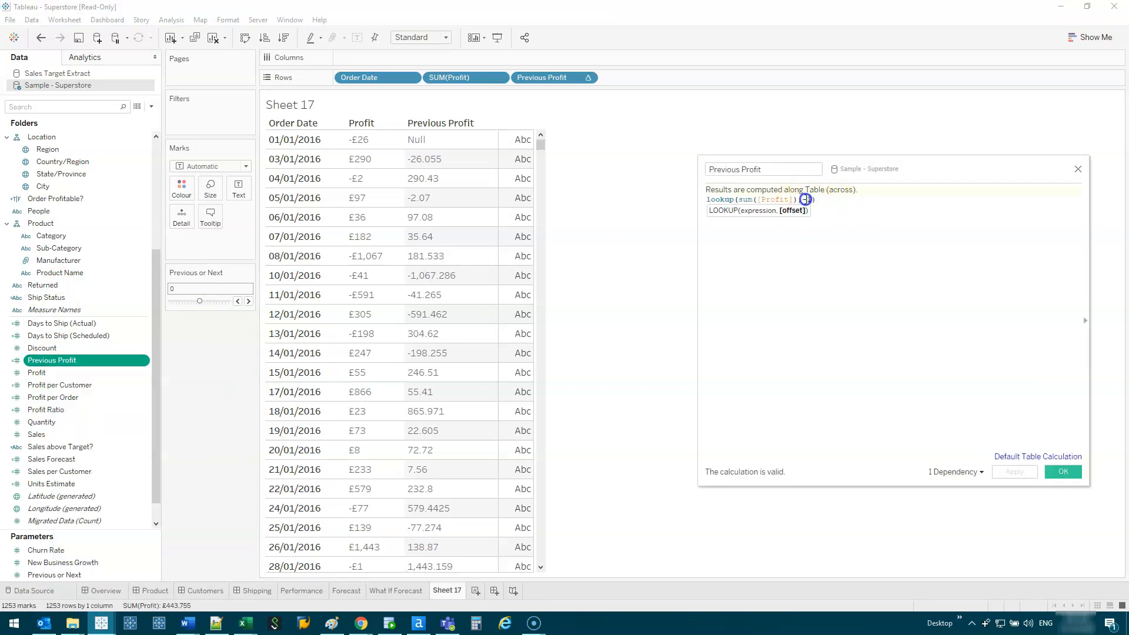
pyautogui.write('prev')
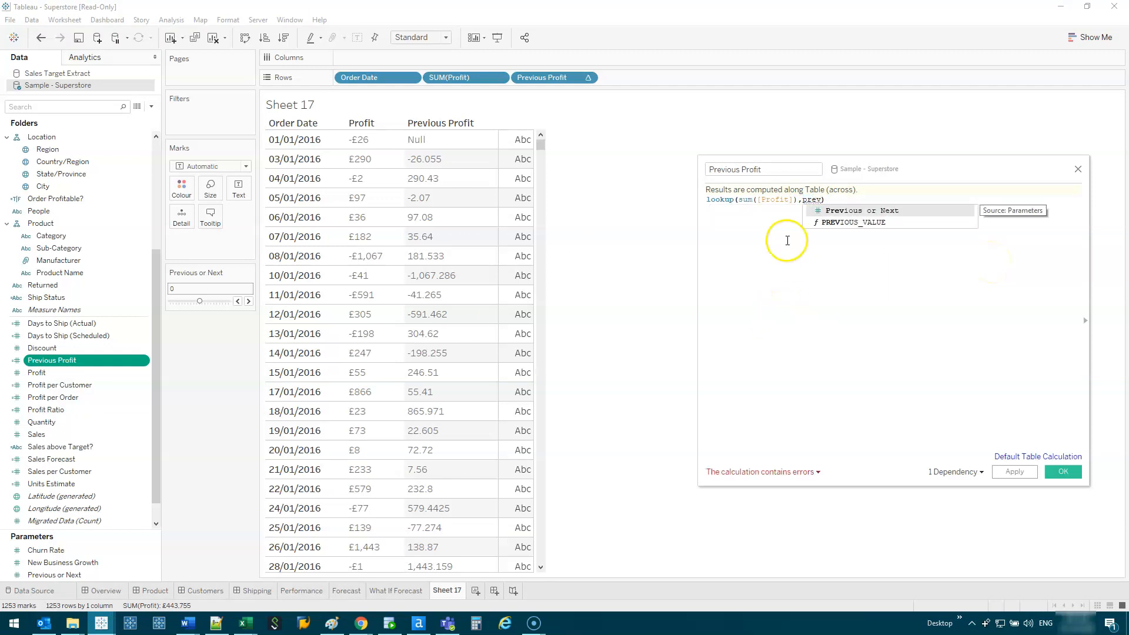
pyautogui.click(868, 210)
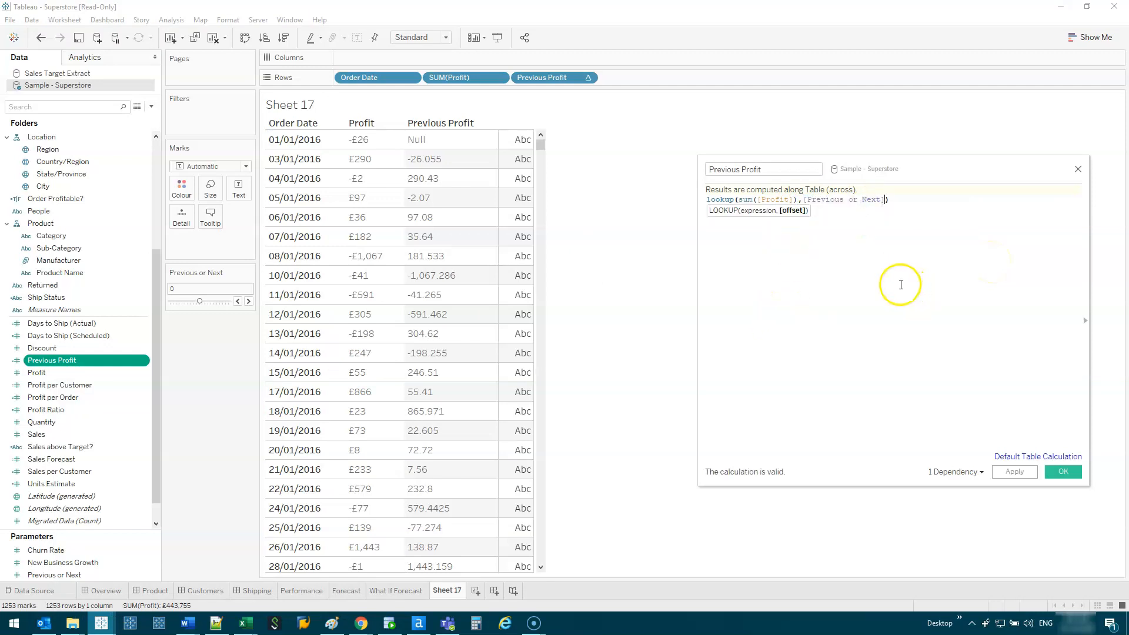
pyautogui.click(1064, 474)
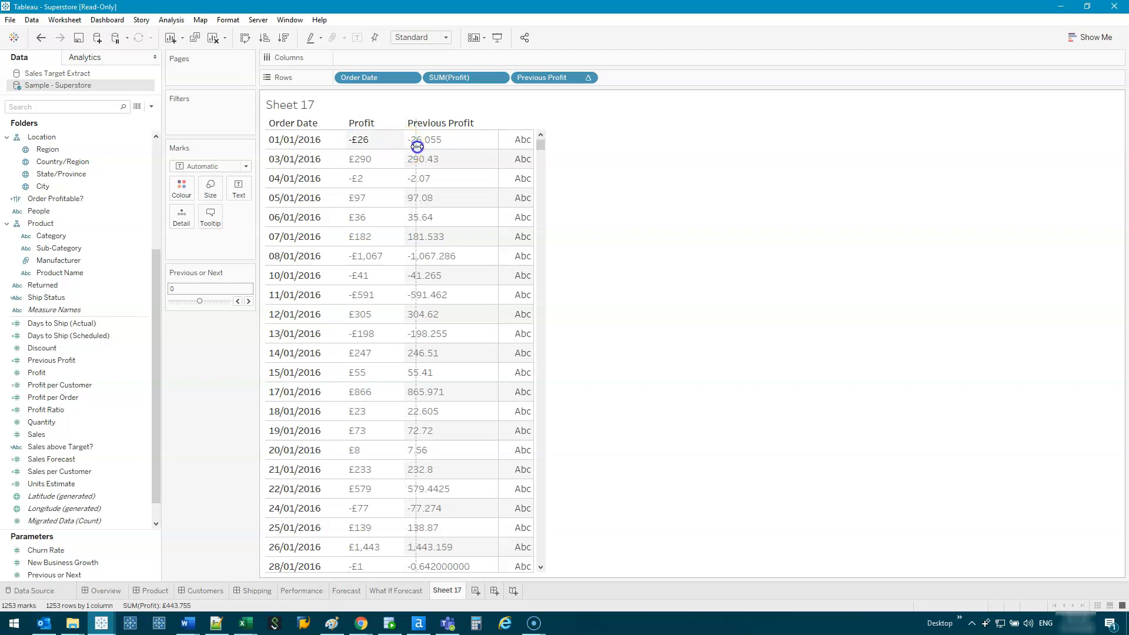
# Step: Widen the Profit column further and step the Previous or Next parameter up to 1 and back down to -1
pyautogui.moveTo(416, 146); pyautogui.dragTo(430, 147)
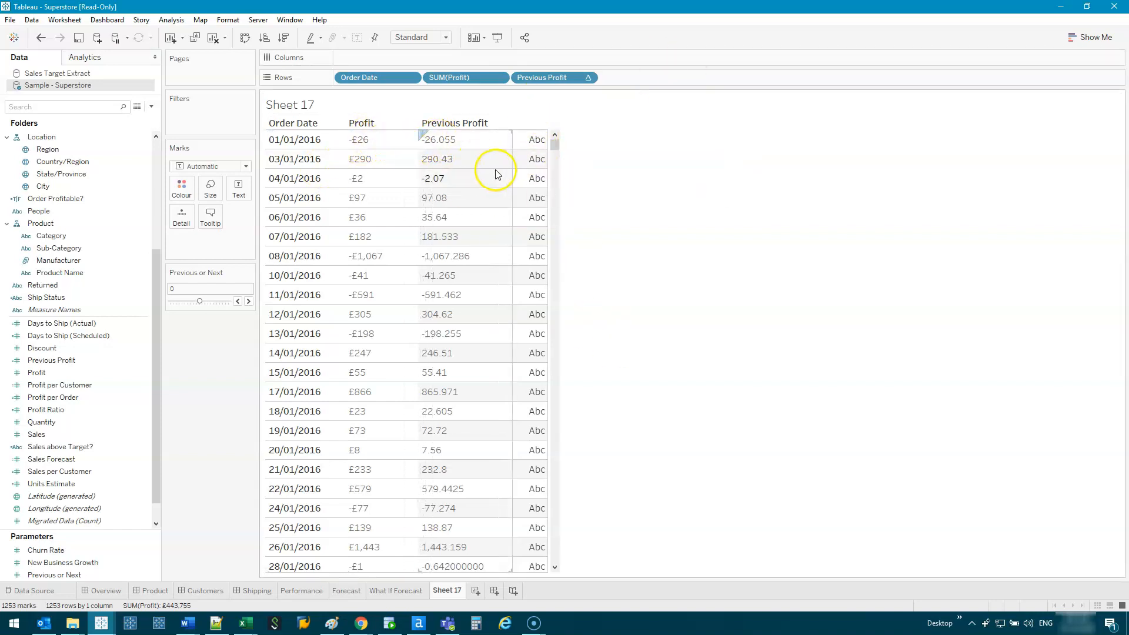
pyautogui.click(247, 302)
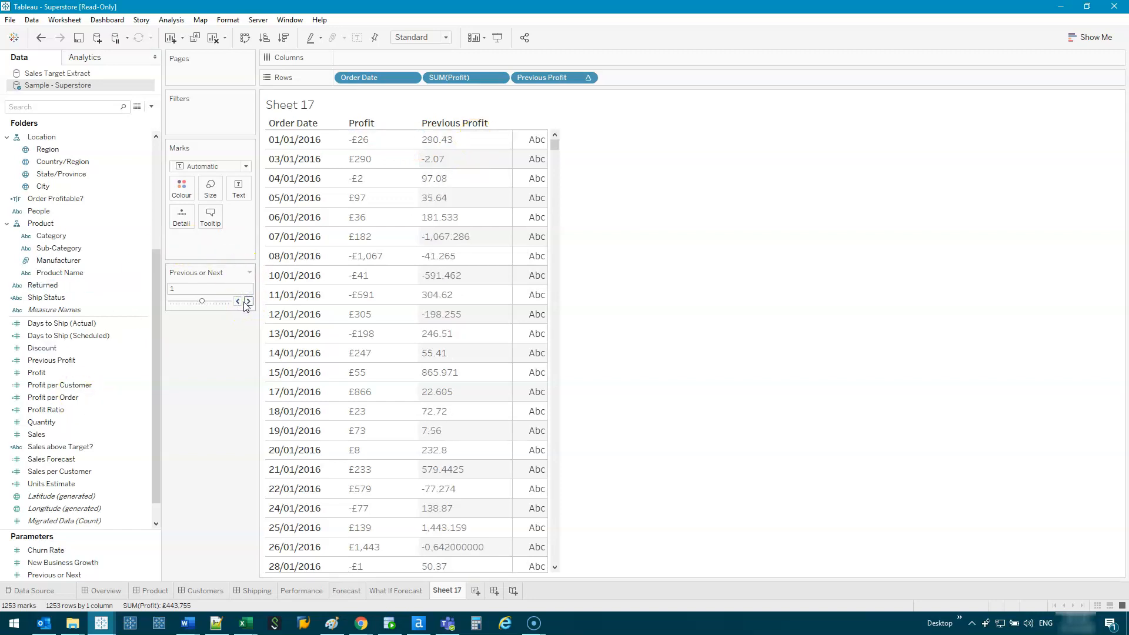
pyautogui.click(237, 302)
pyautogui.click(236, 302)
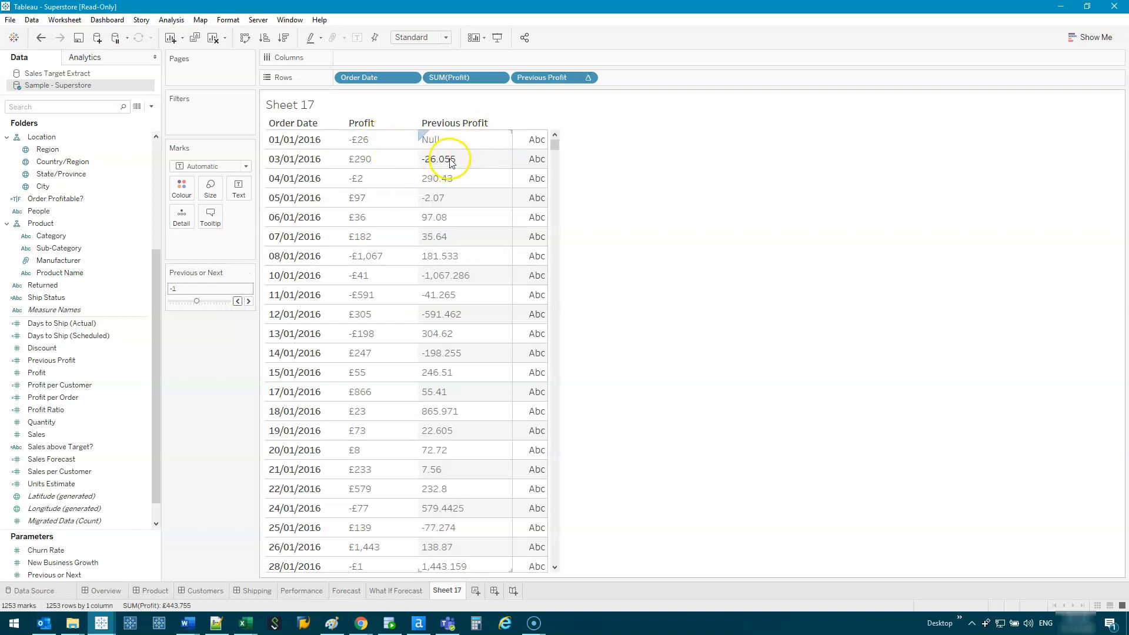
# Step: Step the Previous or Next parameter down to -5 and back up to -2
pyautogui.click(237, 302)
pyautogui.click(238, 302)
pyautogui.click(238, 302)
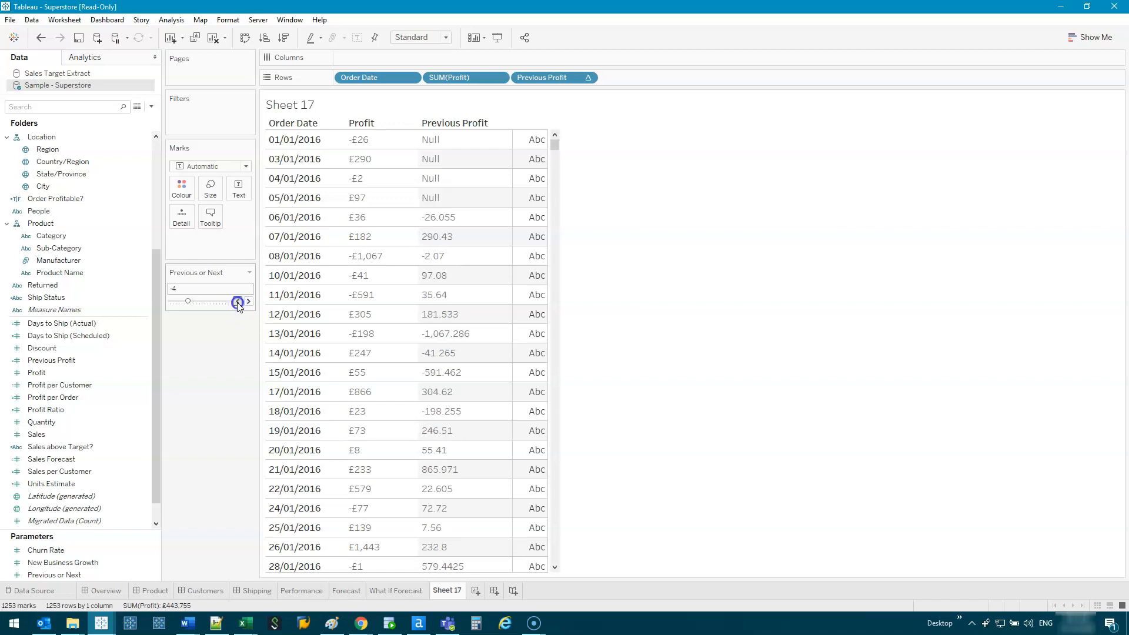
pyautogui.click(237, 302)
pyautogui.click(247, 302)
pyautogui.click(247, 302)
pyautogui.click(248, 302)
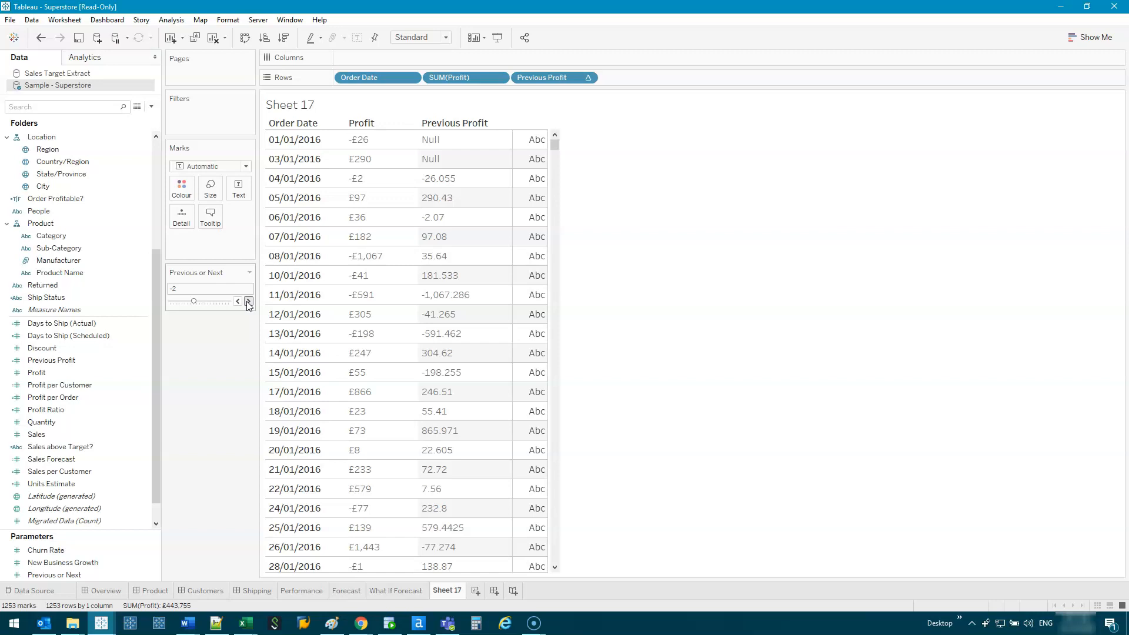
# Step: Step the Previous or Next parameter to -1 and check the Previous Profit values against the Profit column
pyautogui.click(301, 394)
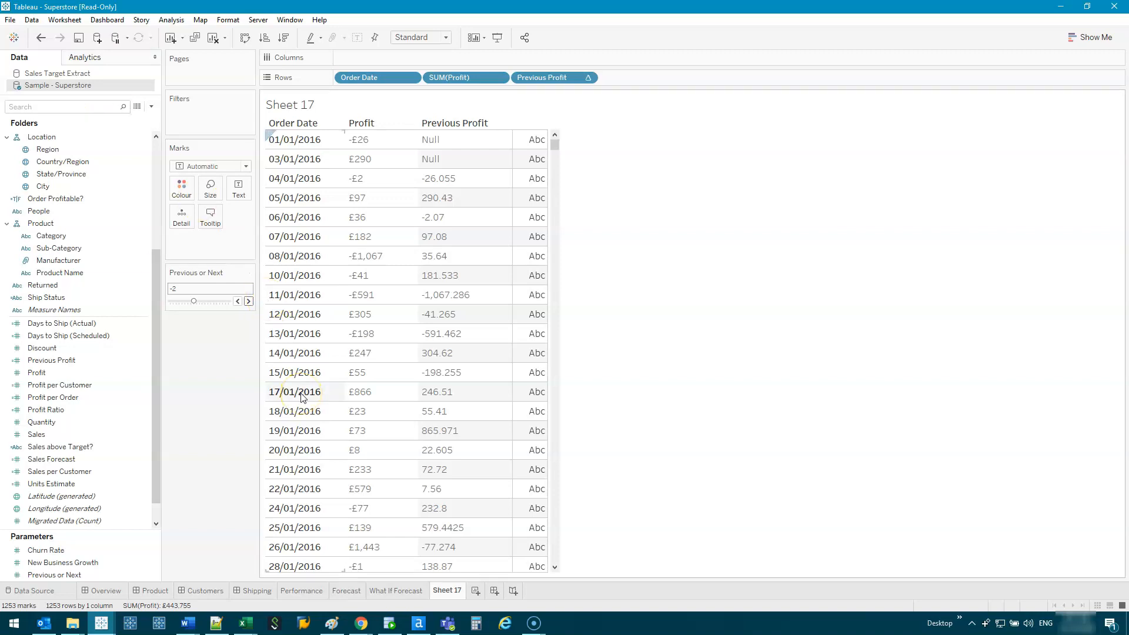
pyautogui.click(235, 301)
pyautogui.click(247, 301)
pyautogui.click(247, 301)
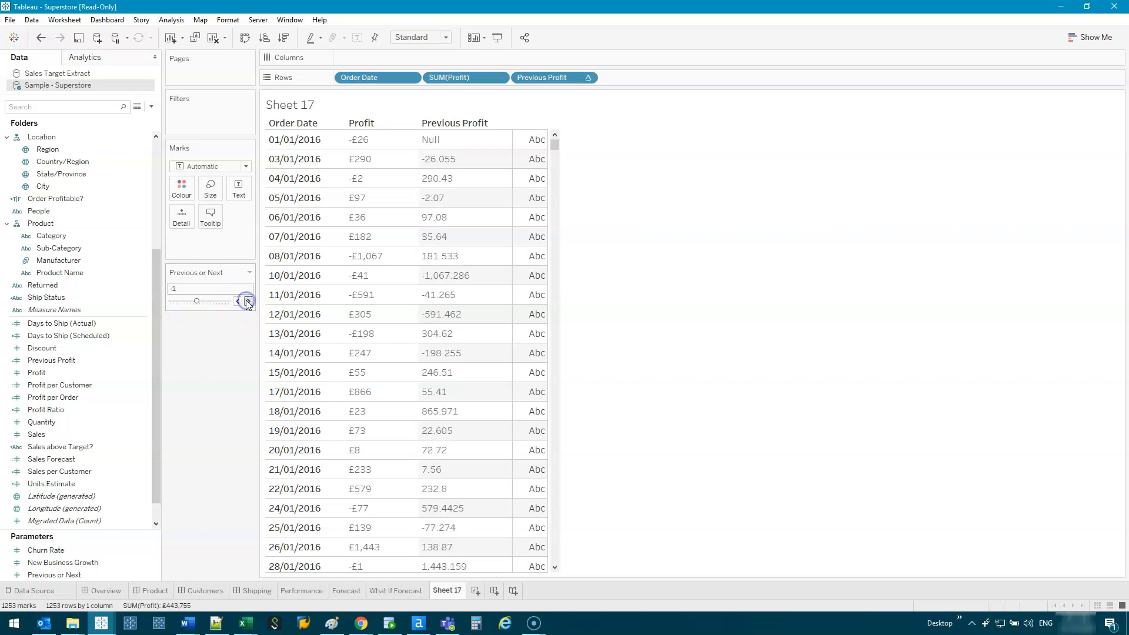
pyautogui.click(506, 129)
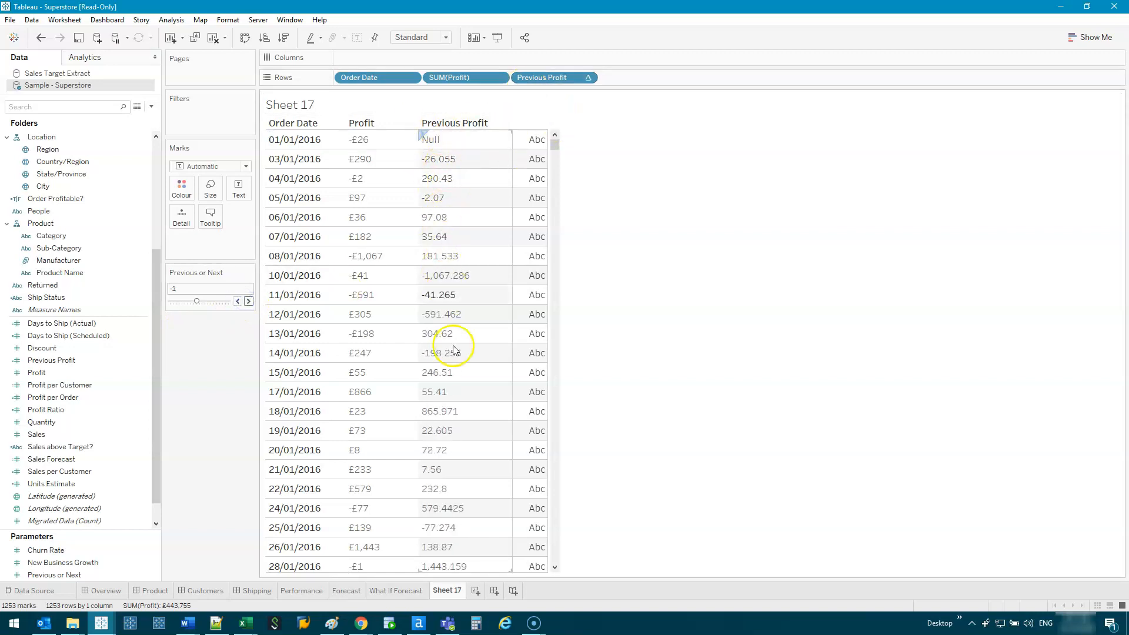
pyautogui.click(137, 460)
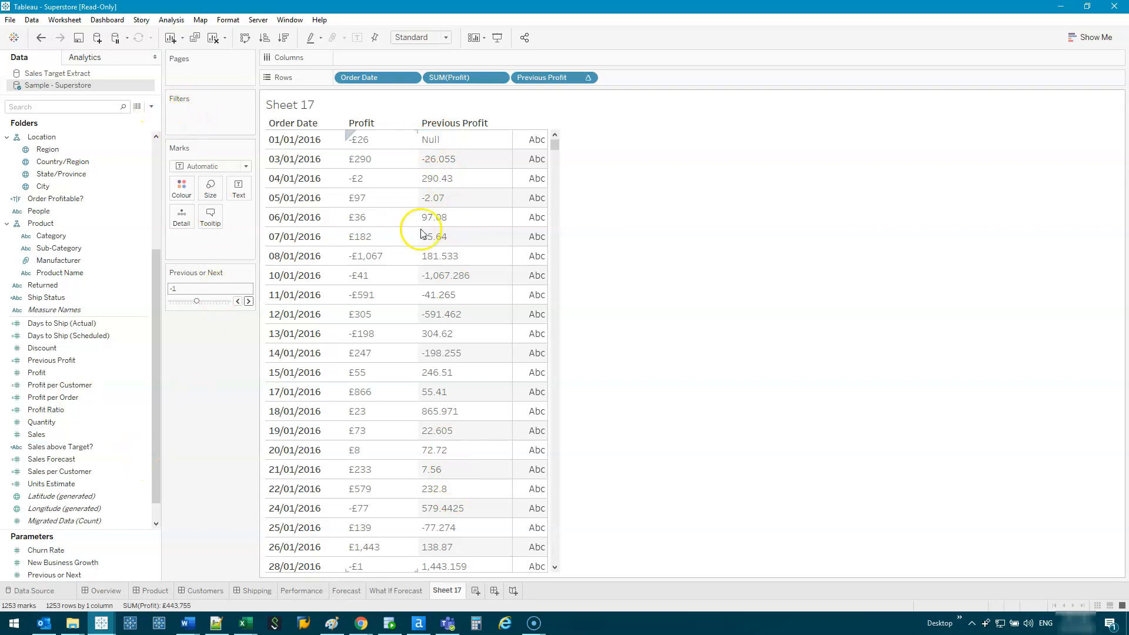
# Step: Create a calculated field named Difference with the formula SUM([Profit]) - [Previous Profit]
pyautogui.click(153, 107)
pyautogui.click(88, 118)
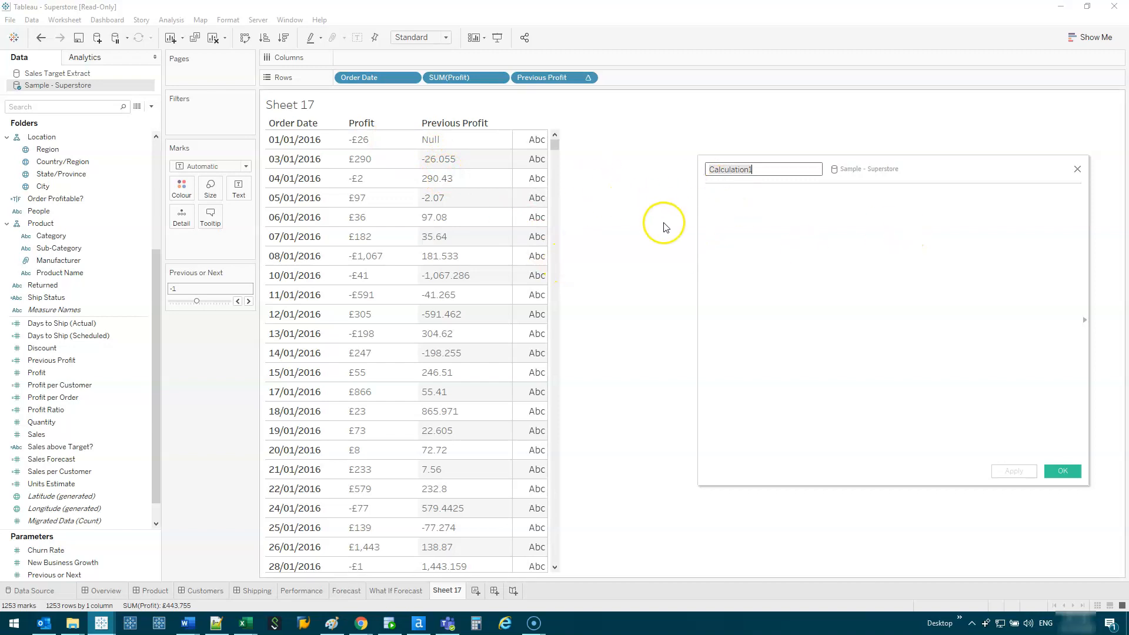
pyautogui.moveTo(458, 81); pyautogui.dragTo(824, 254)
pyautogui.write('-')
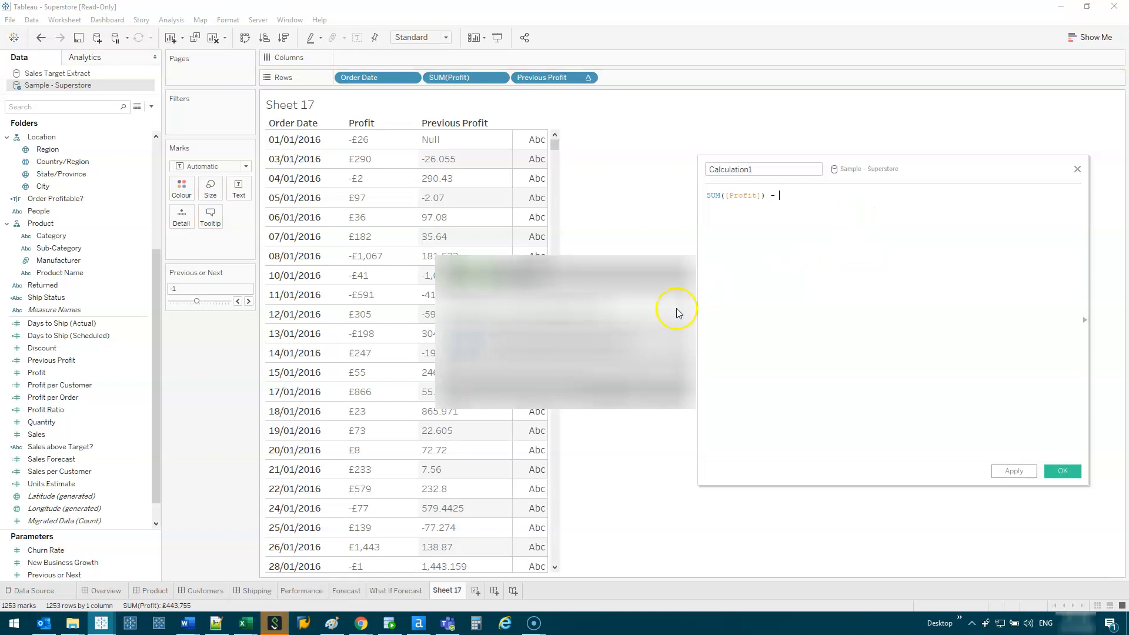
pyautogui.moveTo(536, 78); pyautogui.dragTo(863, 211)
pyautogui.moveTo(793, 171); pyautogui.dragTo(561, 146)
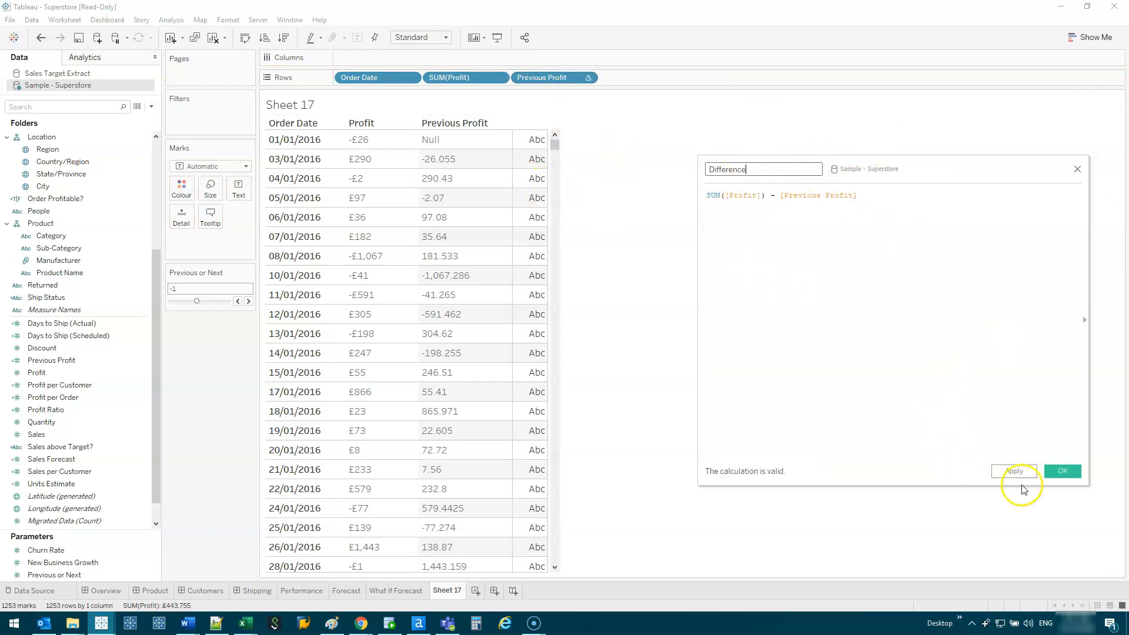
pyautogui.click(1056, 474)
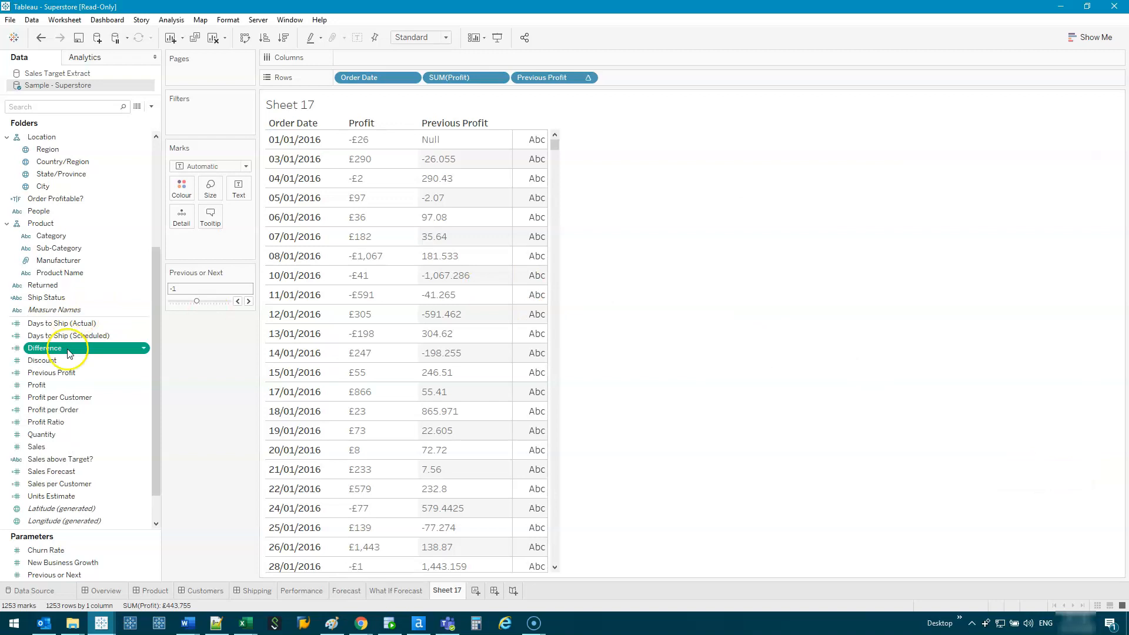
# Step: Add the Difference field to Rows as a discrete column and increase the table's row height
pyautogui.moveTo(59, 355); pyautogui.dragTo(640, 79)
pyautogui.rightClick(640, 78)
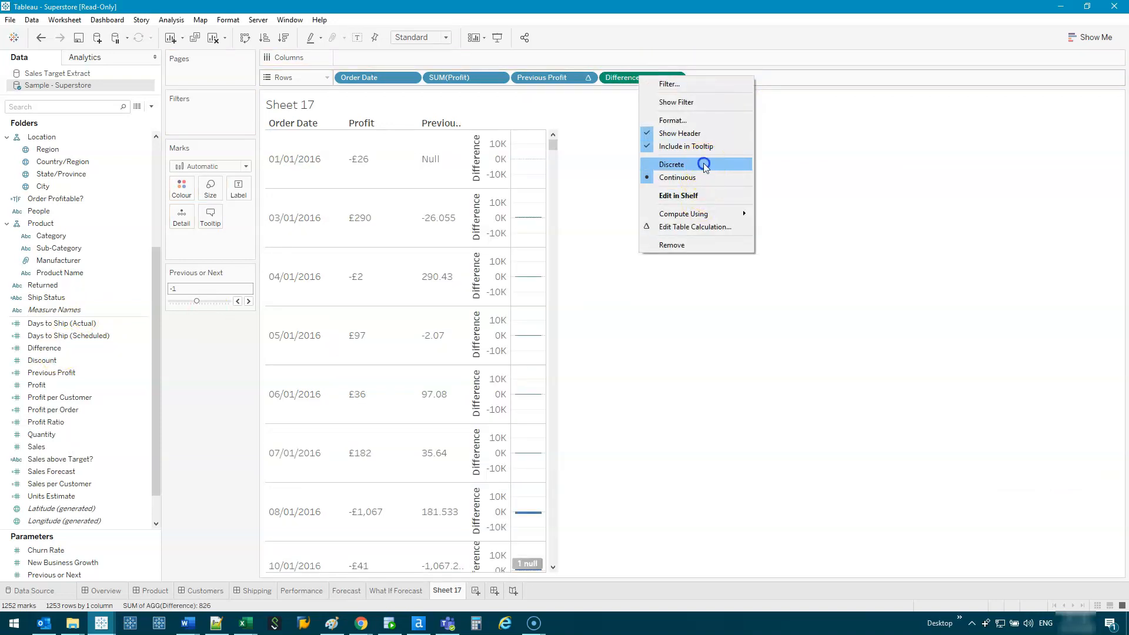
pyautogui.click(694, 166)
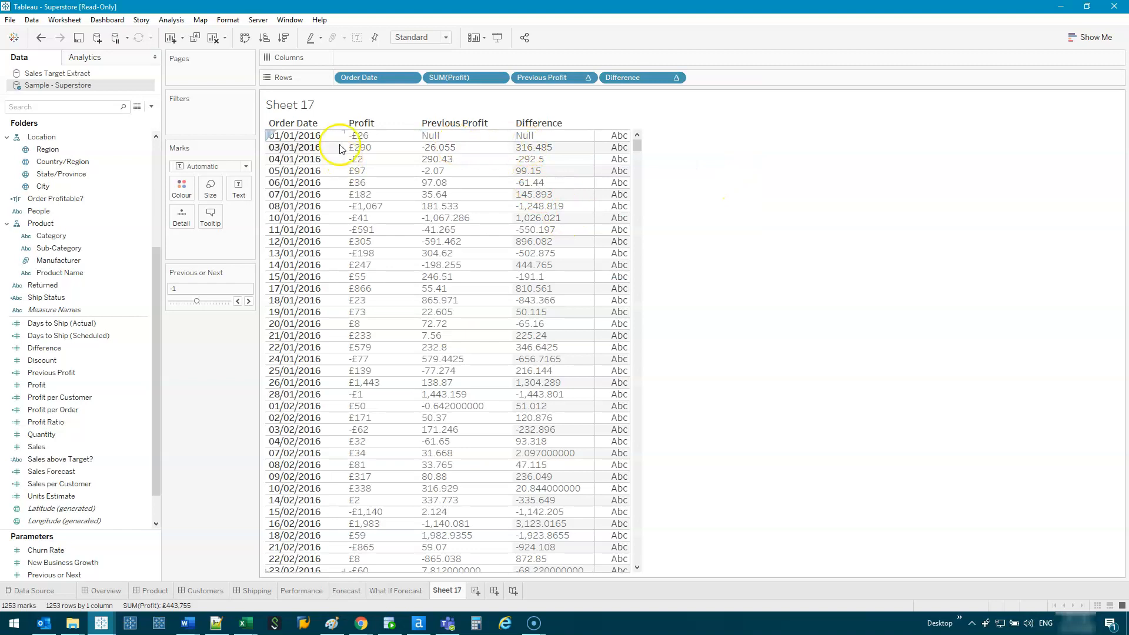
pyautogui.moveTo(311, 141); pyautogui.dragTo(312, 145)
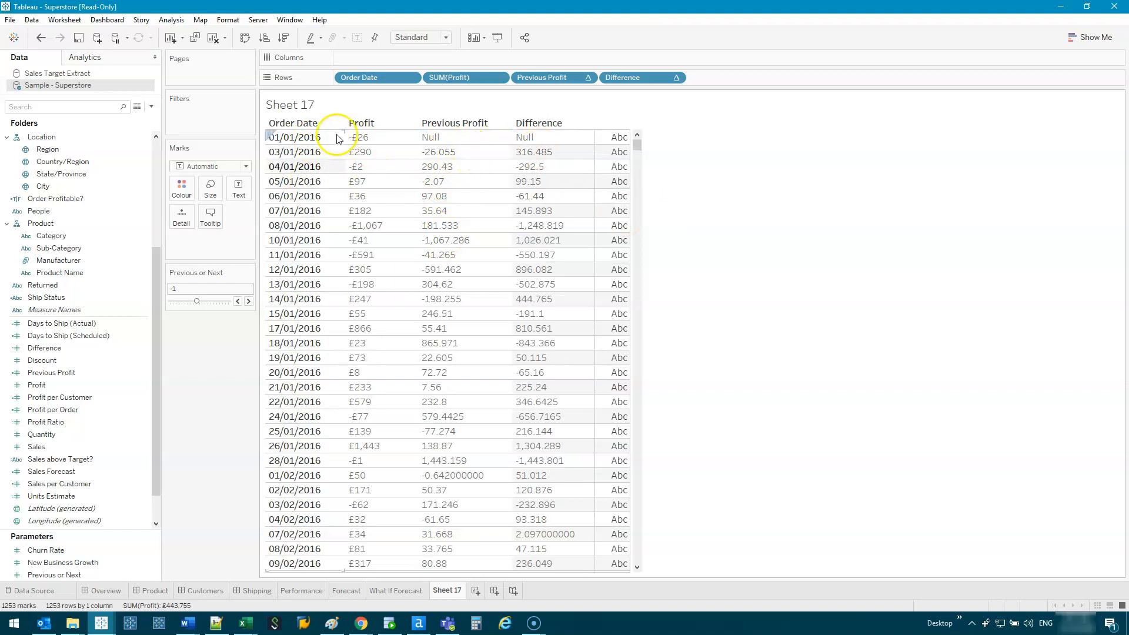
# Step: Step the Previous or Next parameter up to 0, down to -5 and back up to -1
pyautogui.click(248, 302)
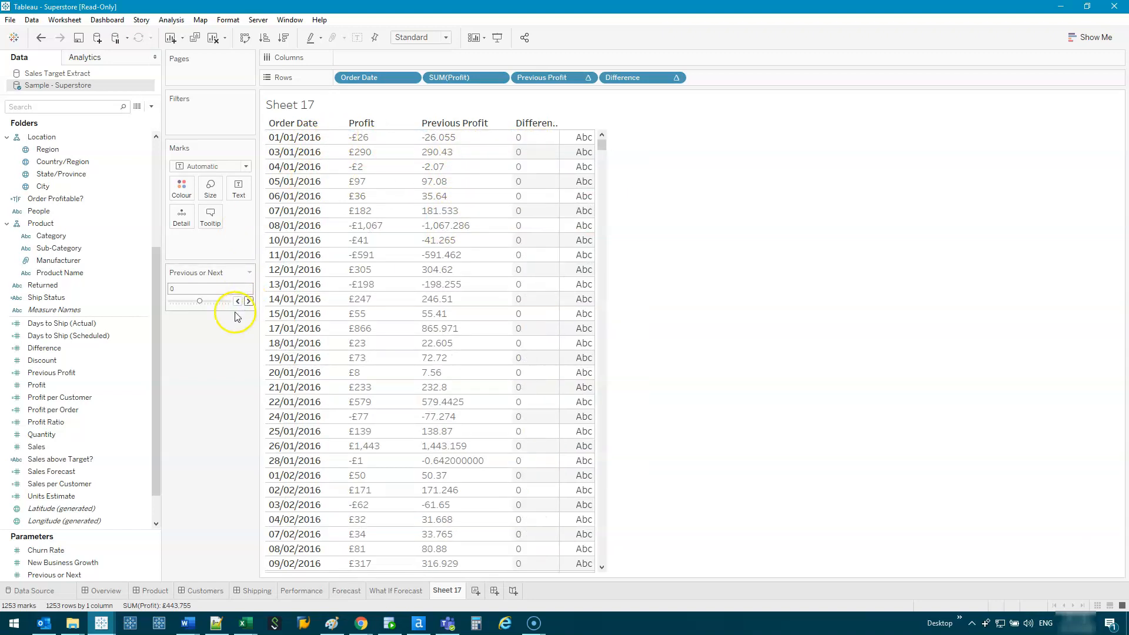
pyautogui.click(237, 301)
pyautogui.click(237, 301)
pyautogui.click(237, 301)
pyautogui.click(237, 301)
pyautogui.click(237, 301)
pyautogui.click(248, 301)
pyautogui.click(248, 301)
pyautogui.click(248, 302)
pyautogui.click(248, 301)
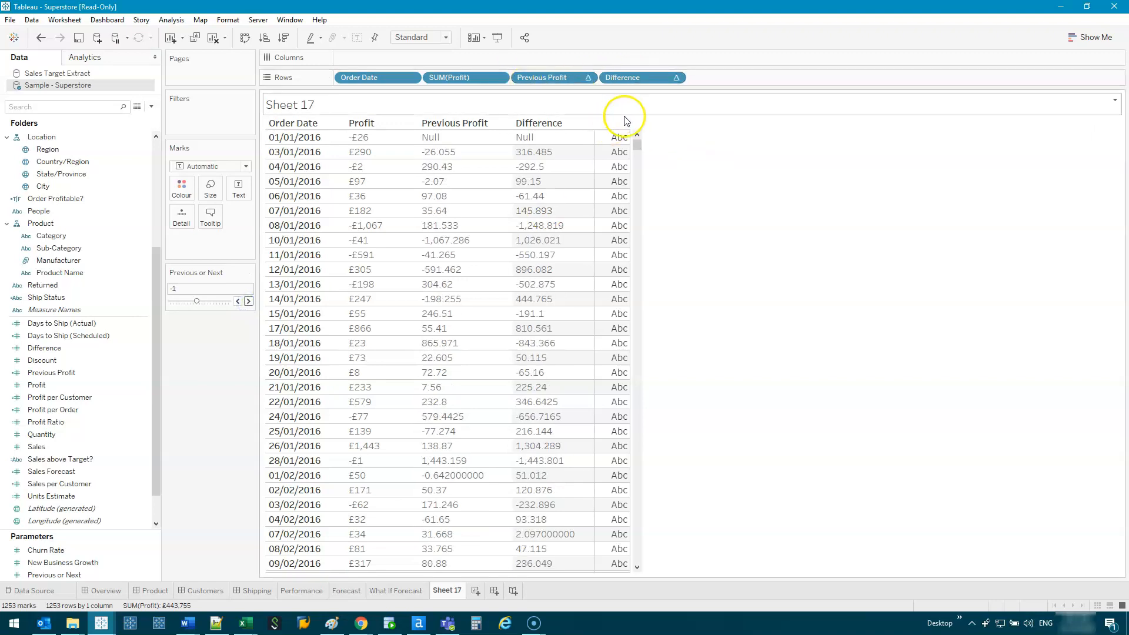
# Step: Remove the Difference field from Rows
pyautogui.moveTo(658, 78); pyautogui.dragTo(214, 420)
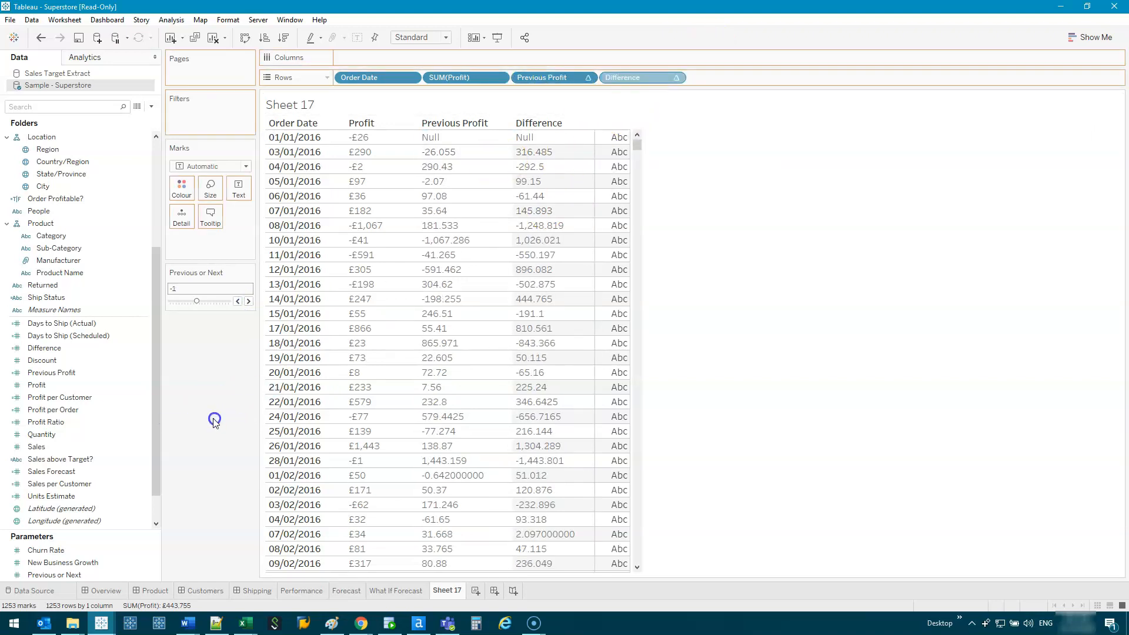
pyautogui.rightClick(565, 89)
pyautogui.click(565, 87)
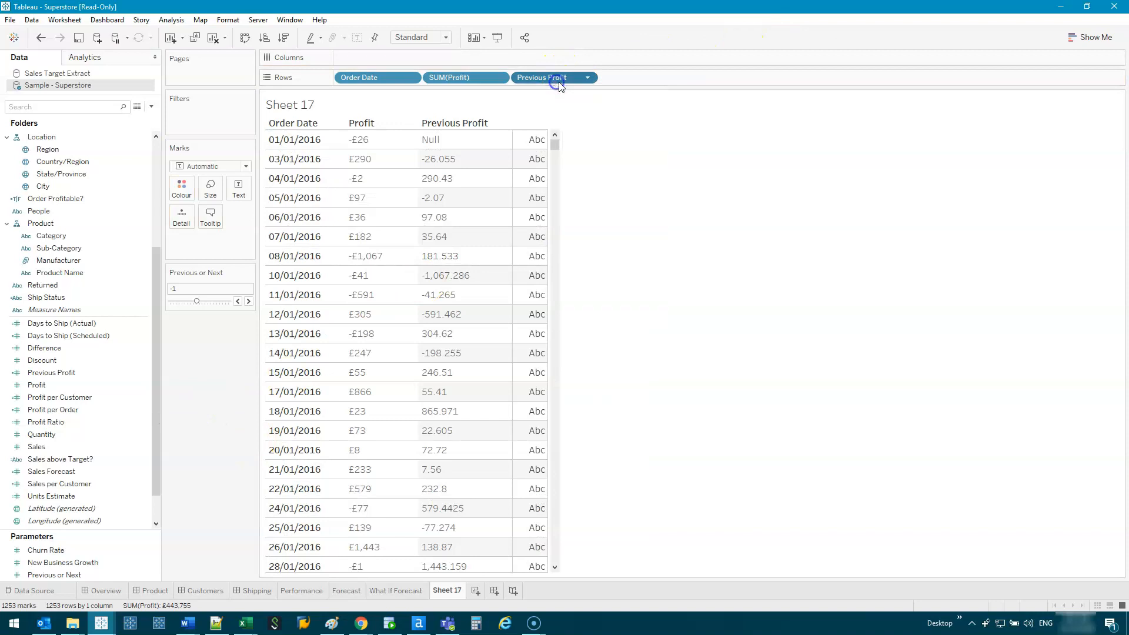
# Step: Examine the Compute Using options of the Previous Profit field and the direction its table calculation follows
pyautogui.click(587, 77)
pyautogui.moveTo(612, 241)
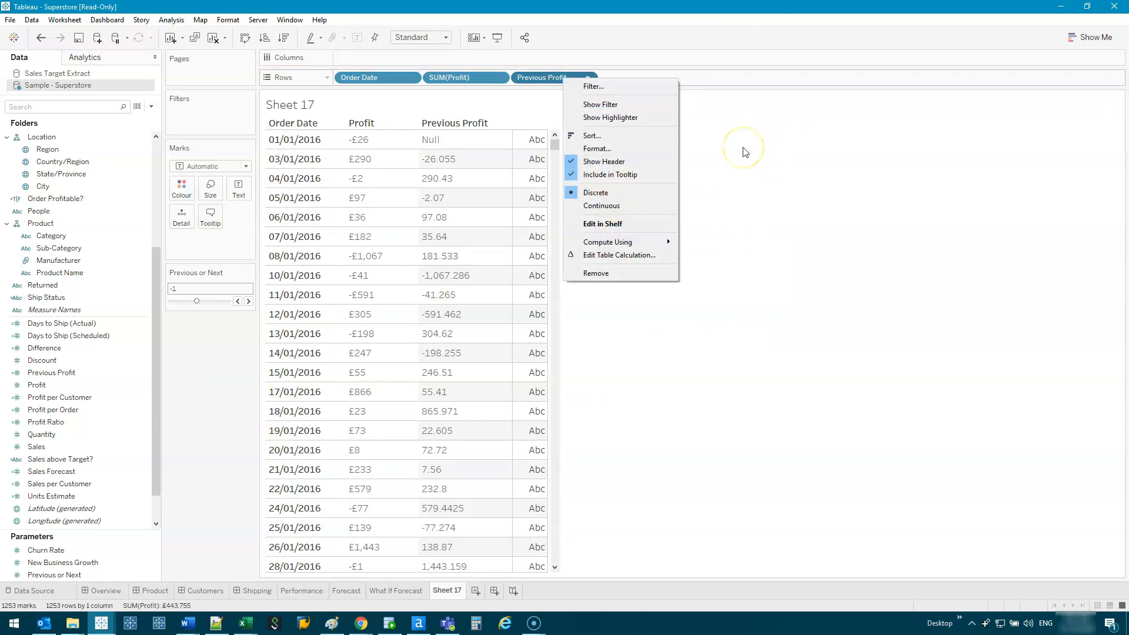
pyautogui.click(806, 368)
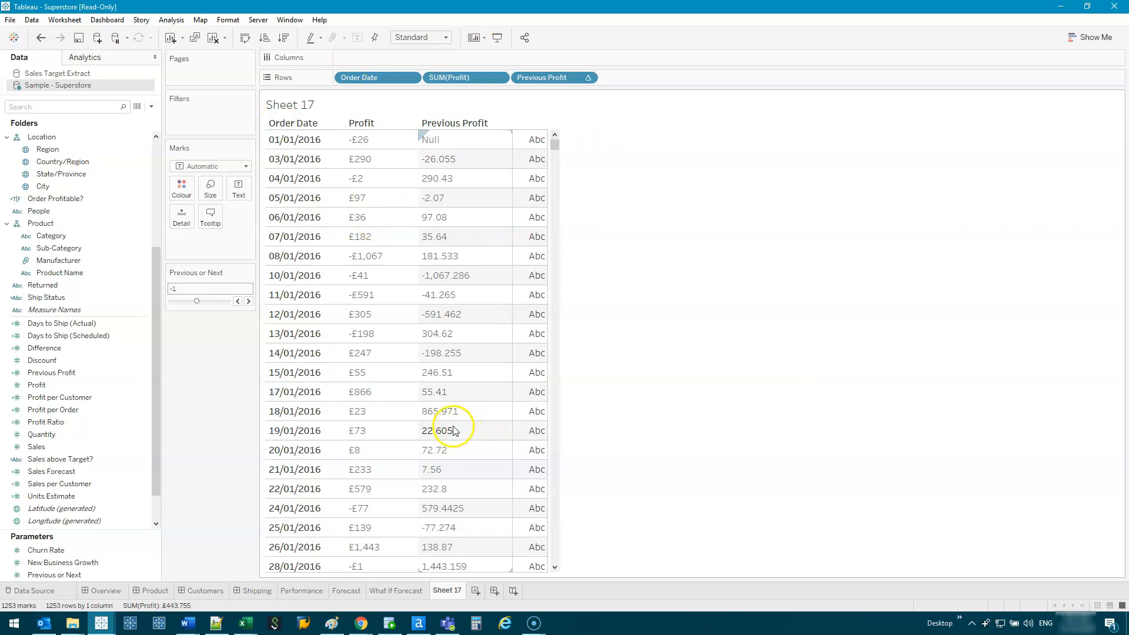
pyautogui.moveTo(331, 188)
pyautogui.mouseDown()
pyautogui.moveTo(937, 203)
pyautogui.moveTo(902, 245)
pyautogui.mouseUp()
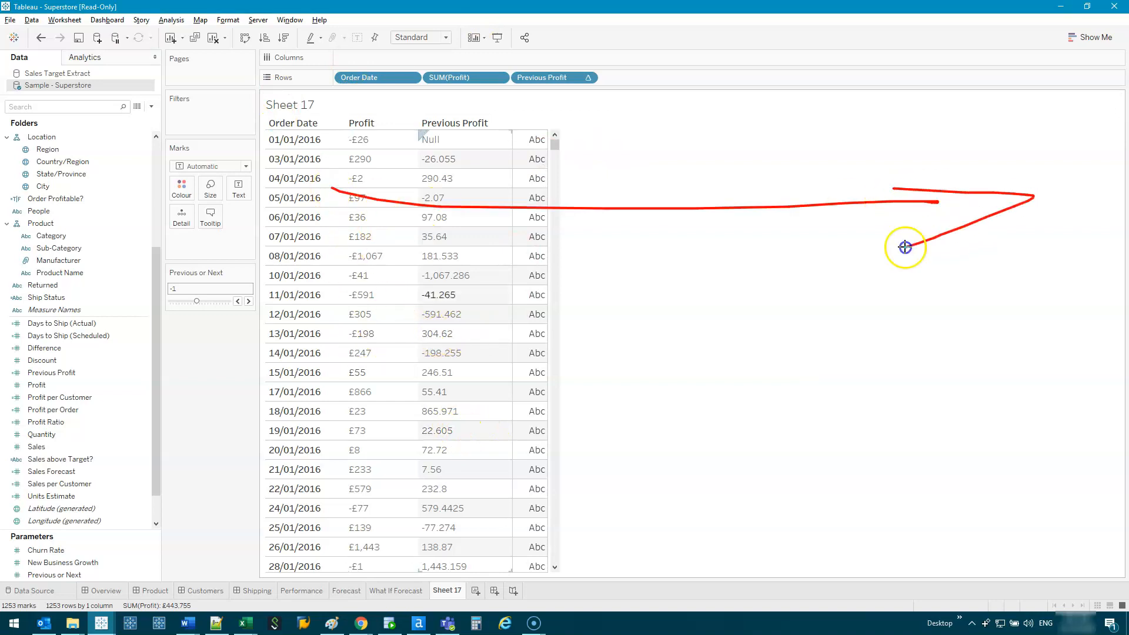
pyautogui.moveTo(303, 223)
pyautogui.mouseDown()
pyautogui.moveTo(298, 513)
pyautogui.moveTo(351, 423)
pyautogui.mouseUp()
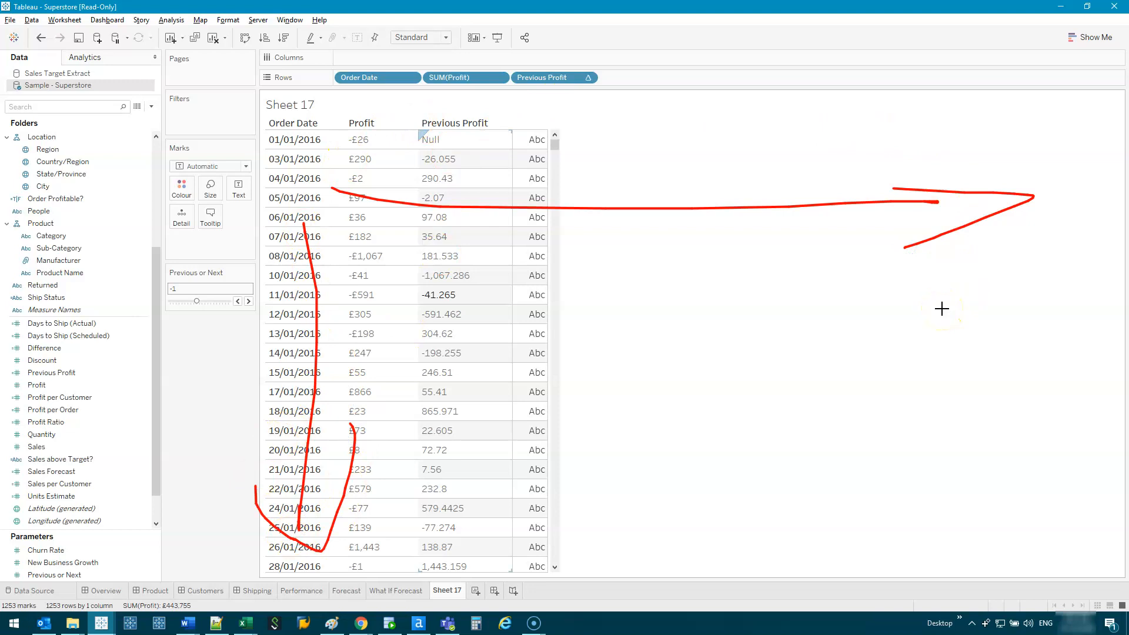
pyautogui.press('Escape')
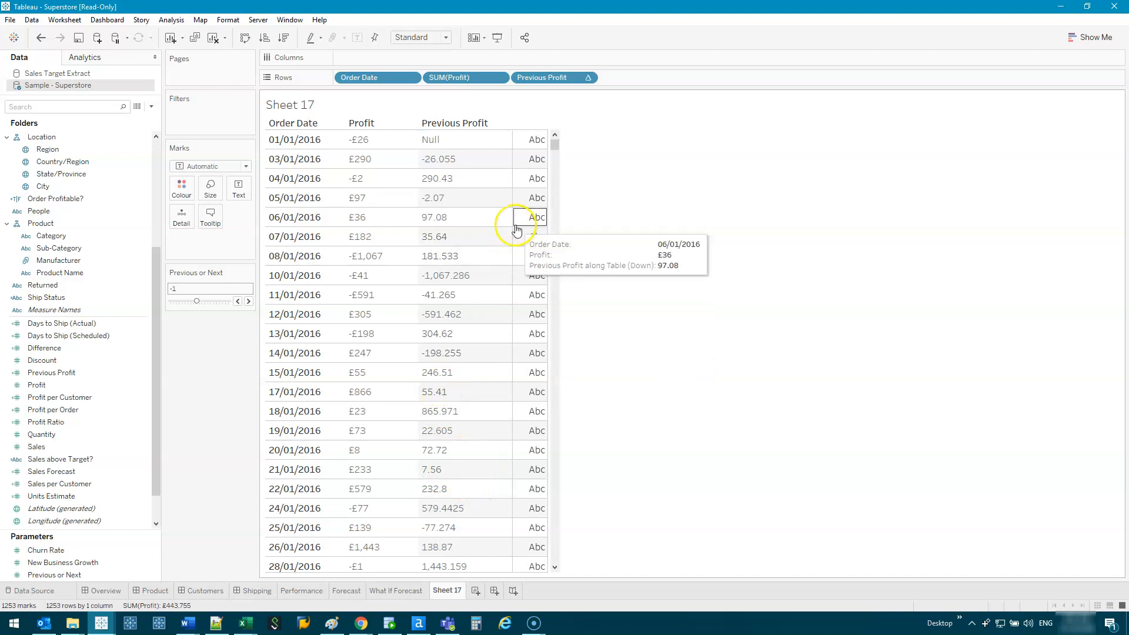
pyautogui.rightClick(567, 76)
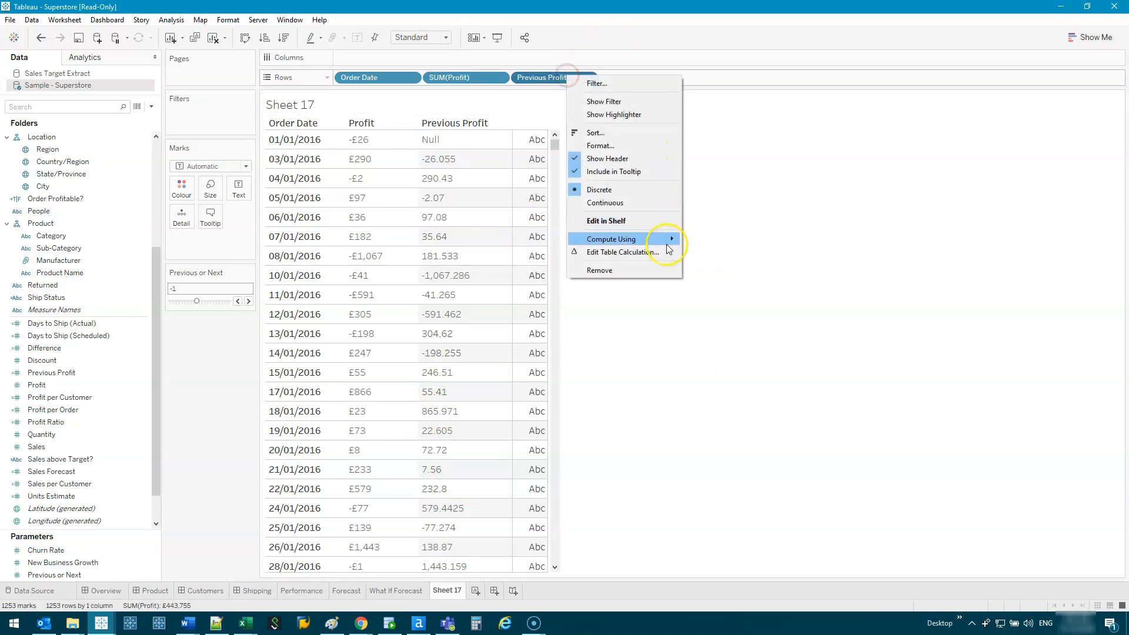
pyautogui.moveTo(662, 245)
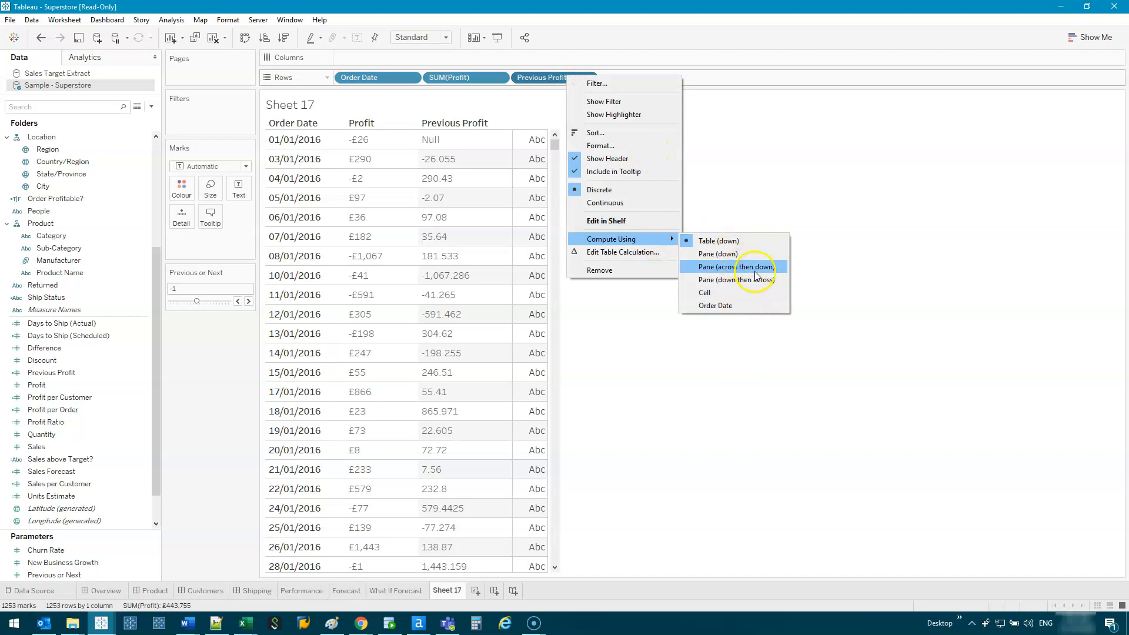
pyautogui.click(668, 465)
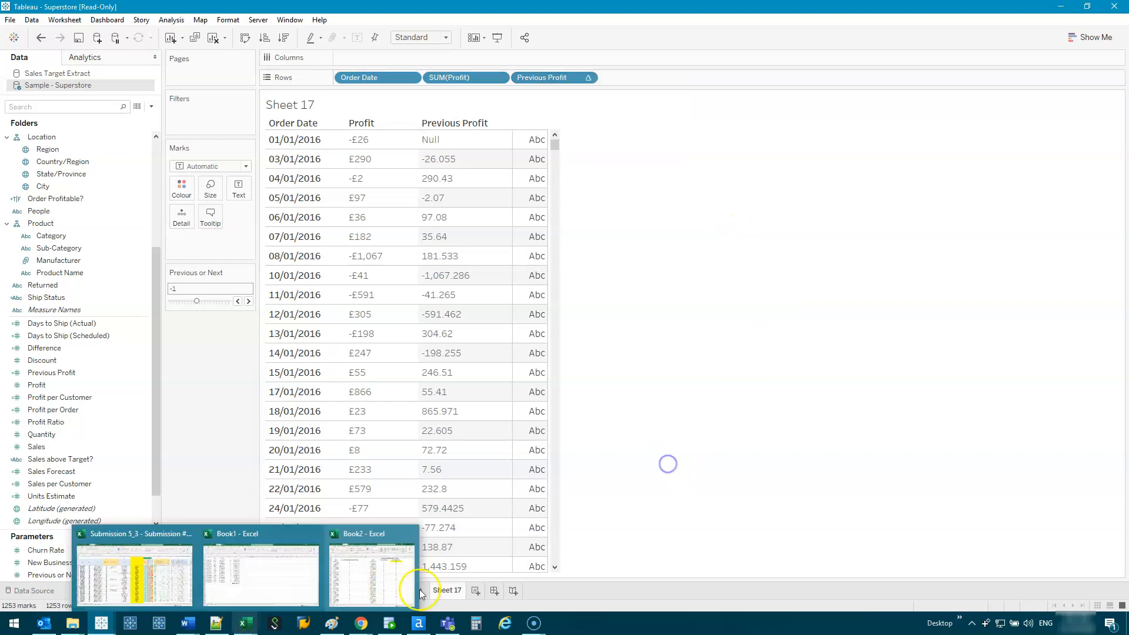
# Step: Create a new worksheet and place Order Date on Columns as discrete YEAR(Order Date)
pyautogui.click(475, 590)
pyautogui.scroll(3, 131, 233)
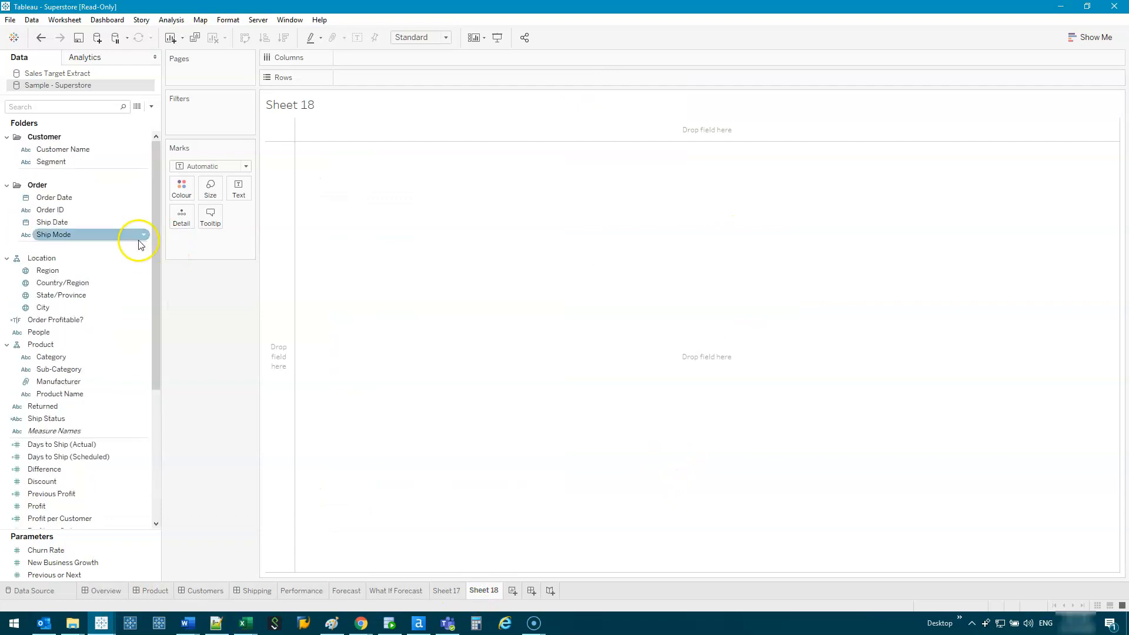
pyautogui.click(52, 199)
pyautogui.moveTo(53, 204); pyautogui.dragTo(374, 83)
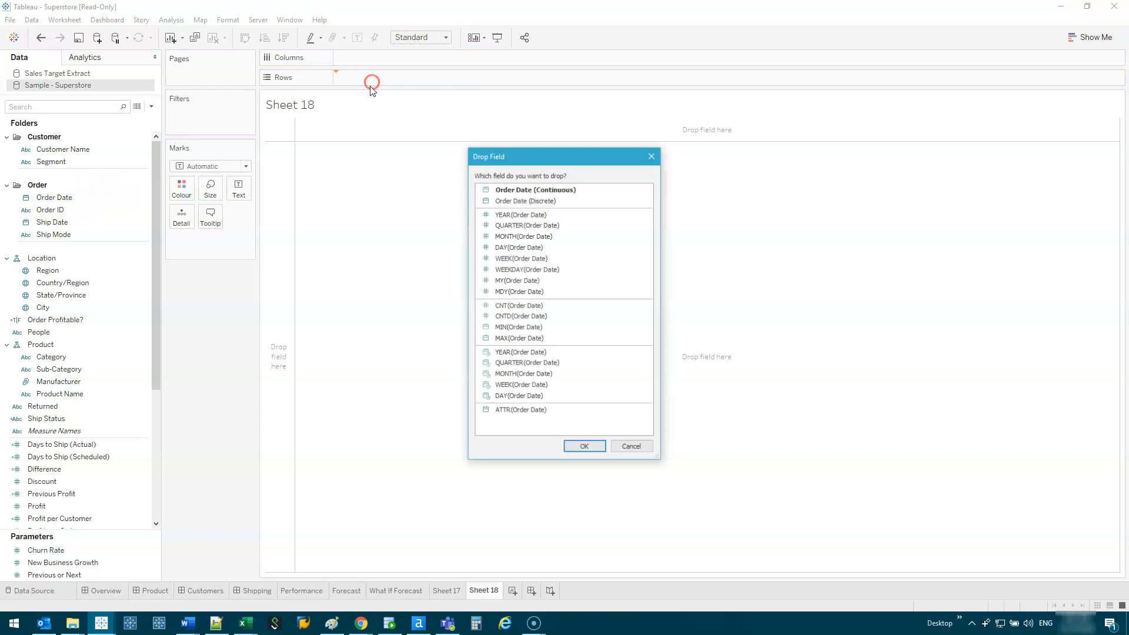
pyautogui.doubleClick(525, 216)
pyautogui.moveTo(378, 75); pyautogui.dragTo(377, 61)
# Step: Place Order Date on Rows as discrete MONTH(Order Date) and add Sales as the table's values
pyautogui.click(35, 235)
pyautogui.moveTo(53, 197); pyautogui.dragTo(390, 83)
pyautogui.doubleClick(546, 235)
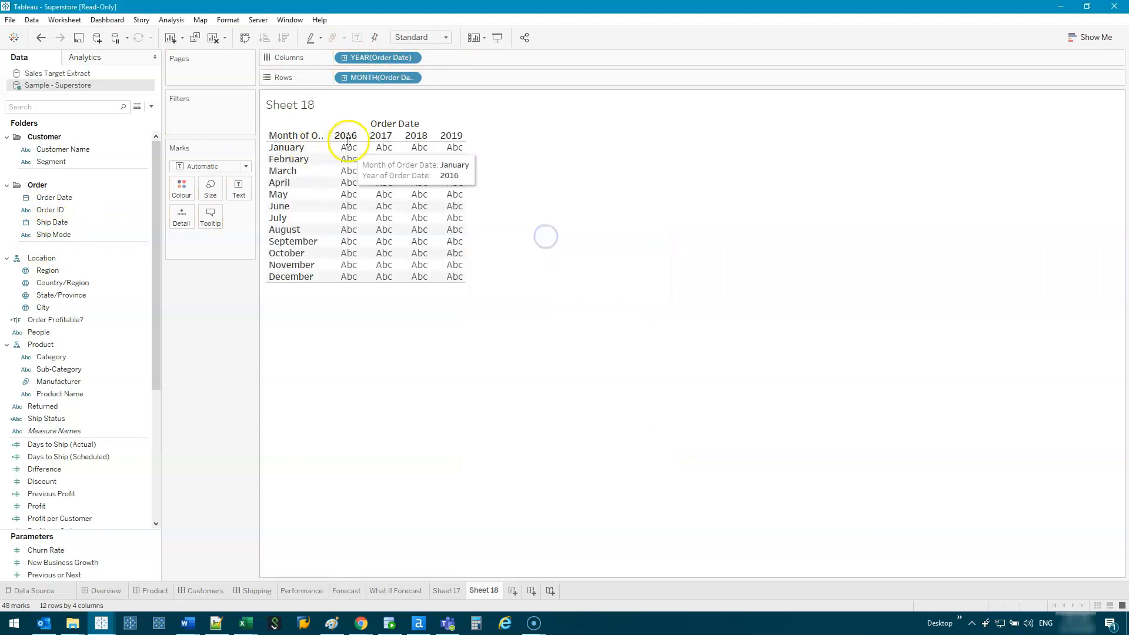
pyautogui.scroll(-3, 67, 485)
pyautogui.doubleClick(70, 456)
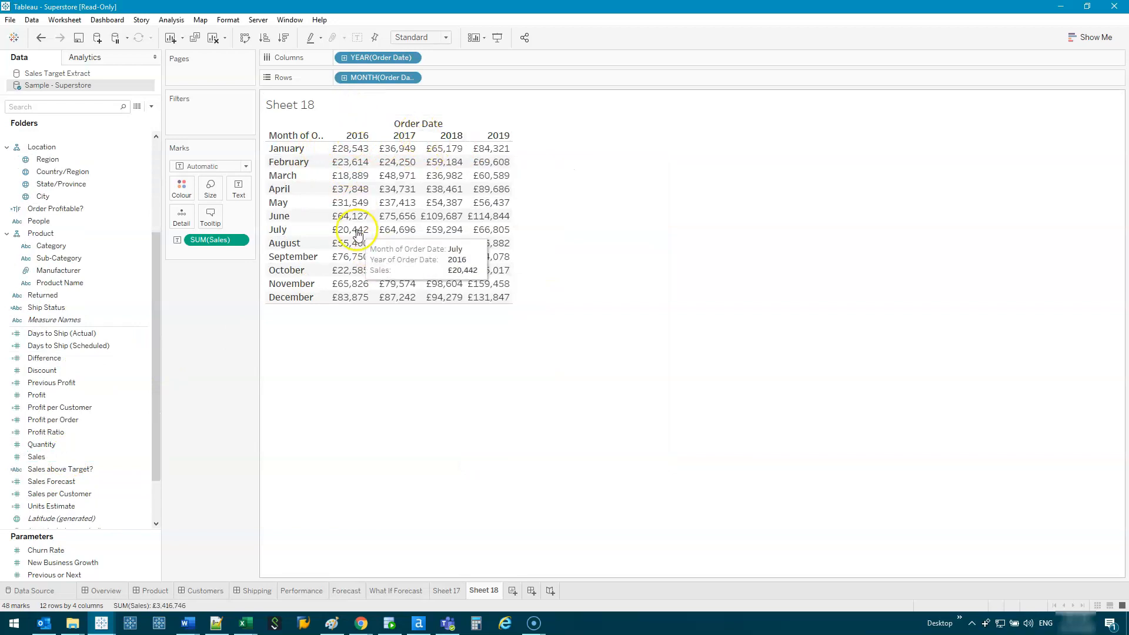
# Step: Apply a running total quick table calculation to SUM(Sales) and add a second, plain Sales measure as text
pyautogui.rightClick(209, 242)
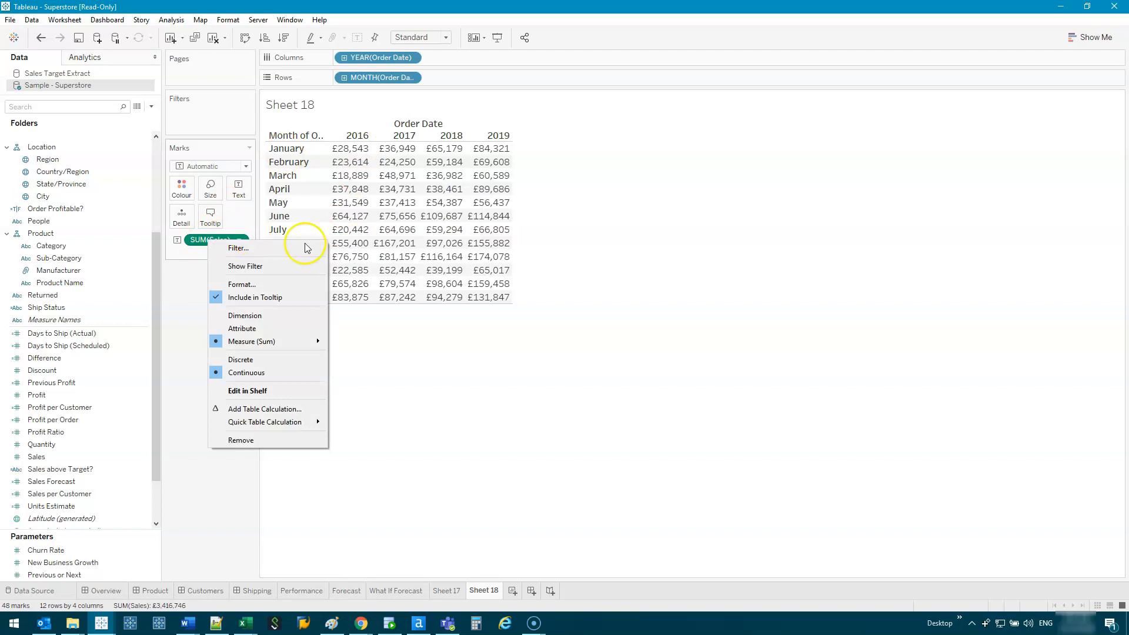
pyautogui.click(300, 421)
pyautogui.click(379, 424)
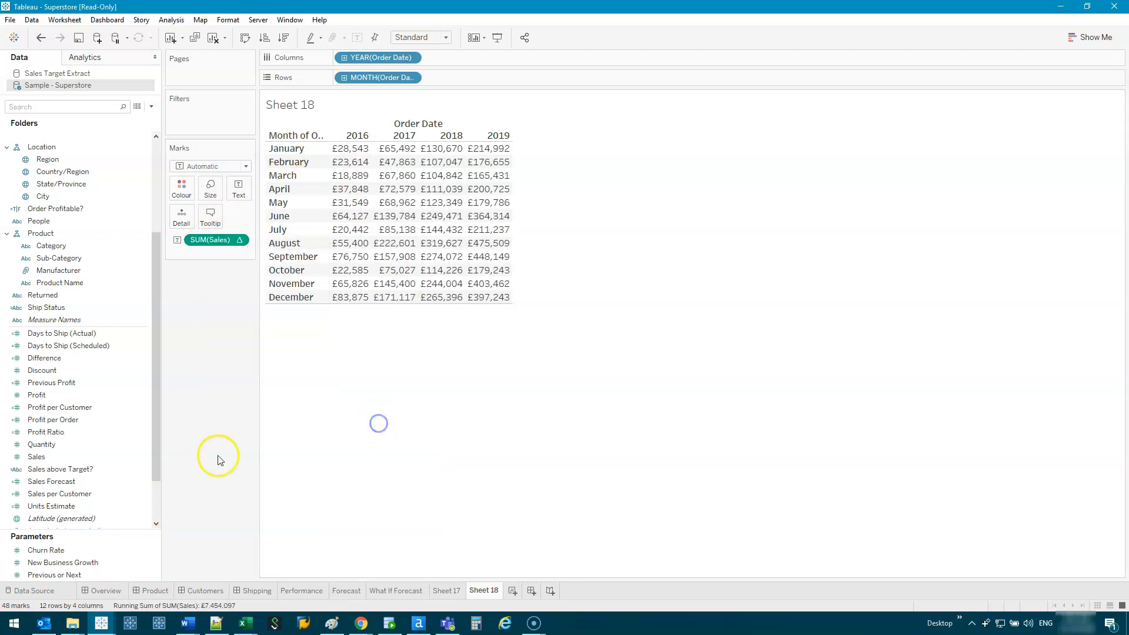
pyautogui.moveTo(81, 455); pyautogui.dragTo(238, 188)
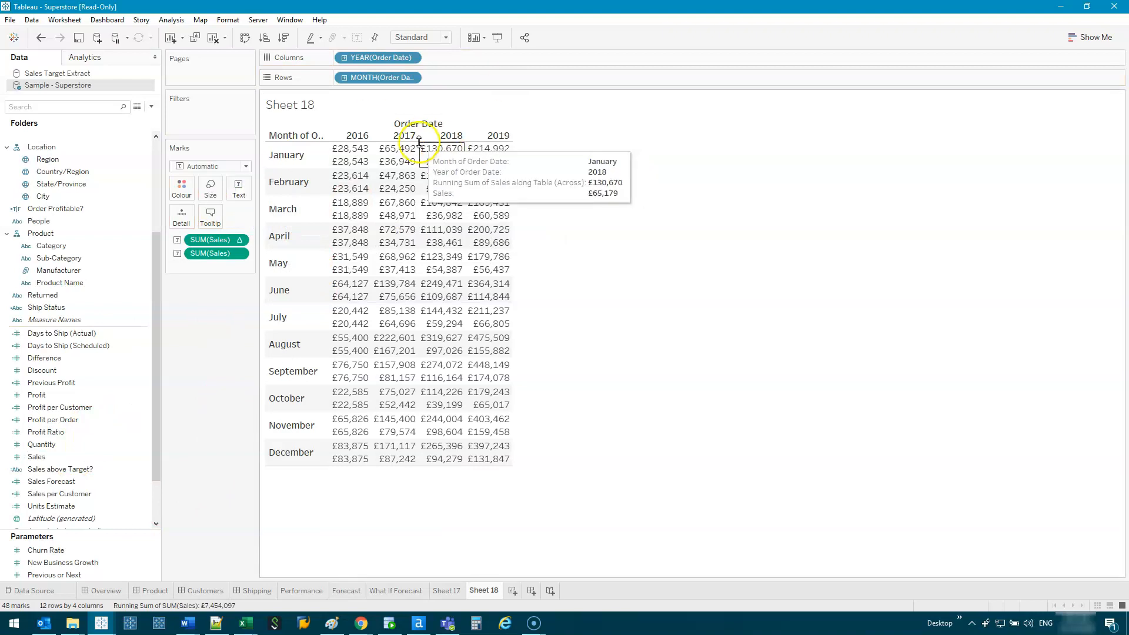
# Step: Format the running sum of Sales as Number (Custom) with 0 decimal places and display units of Thousands (K)
pyautogui.rightClick(224, 239)
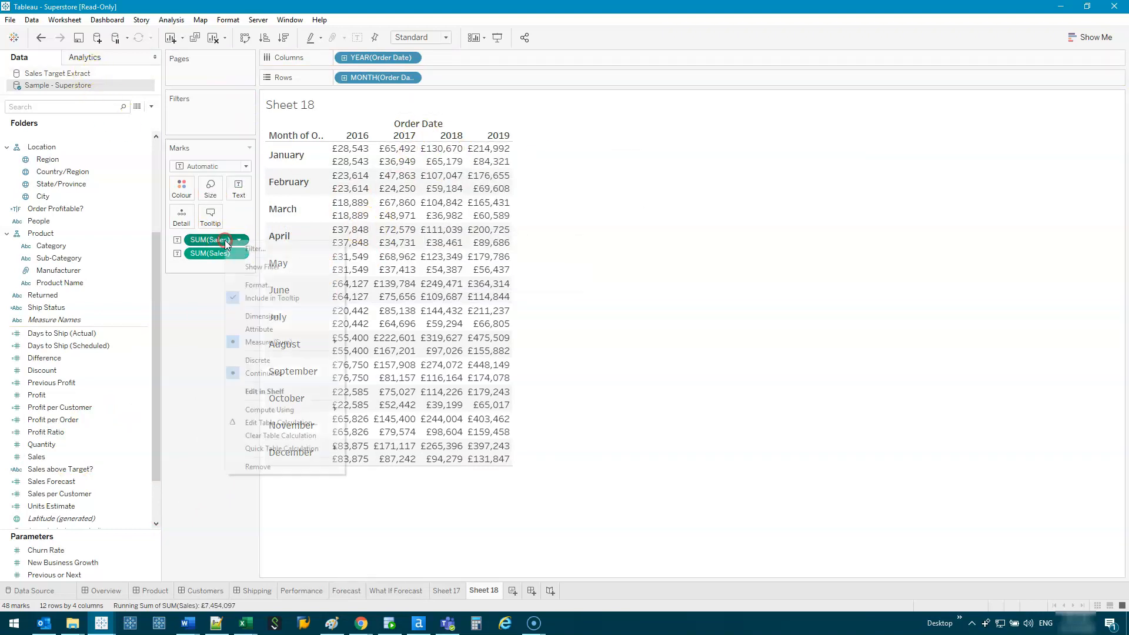
pyautogui.click(274, 286)
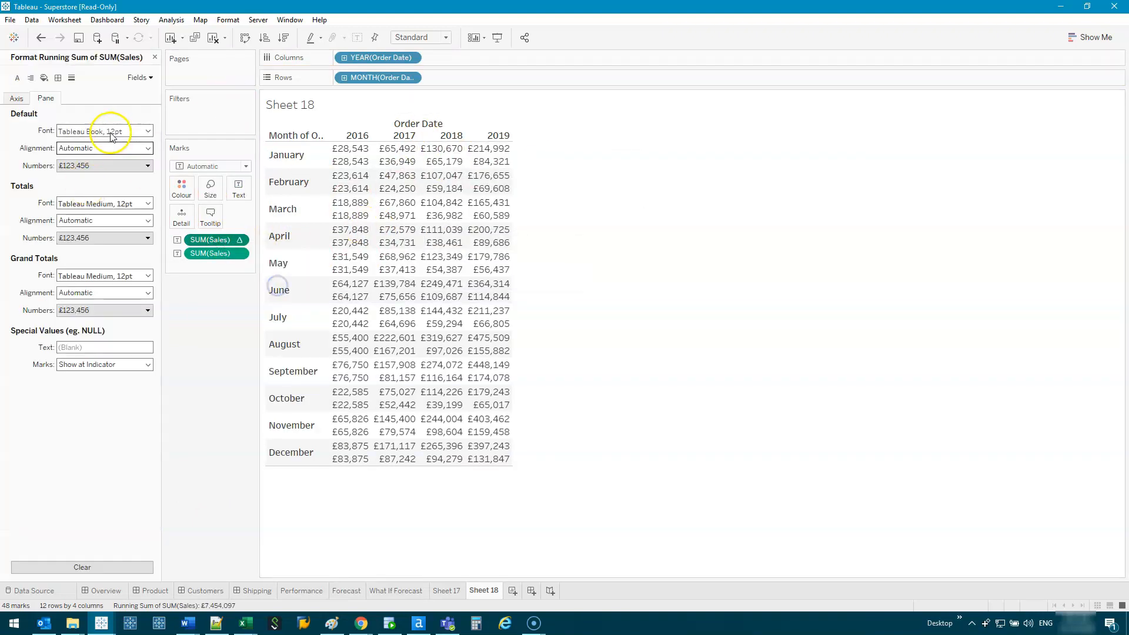
pyautogui.click(143, 166)
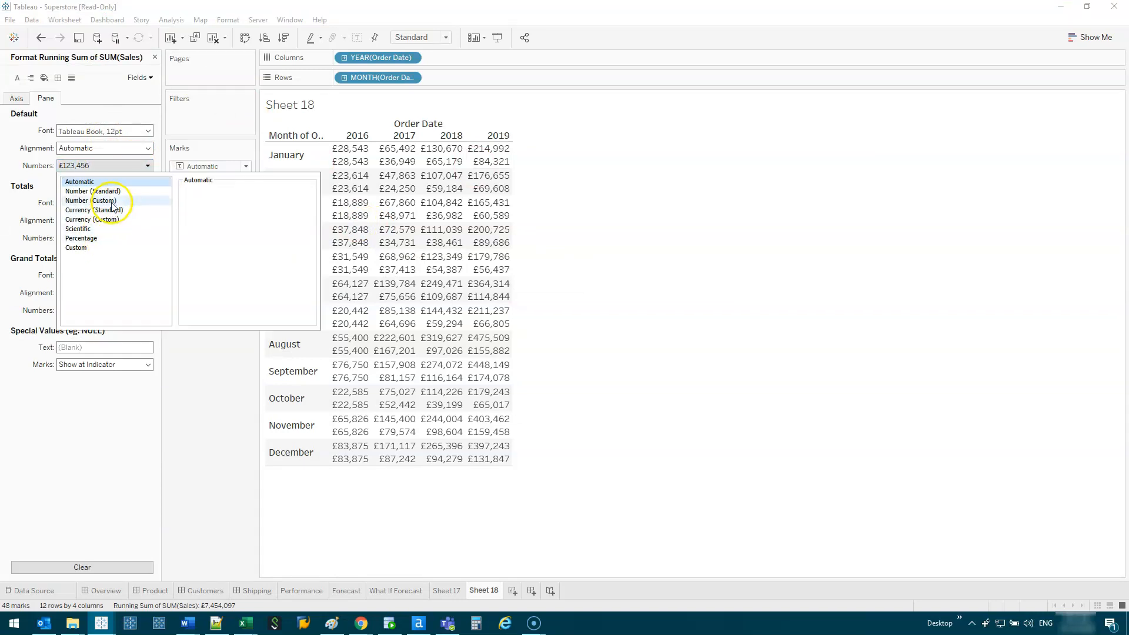
pyautogui.click(103, 201)
pyautogui.click(216, 206)
pyautogui.click(216, 207)
pyautogui.click(227, 264)
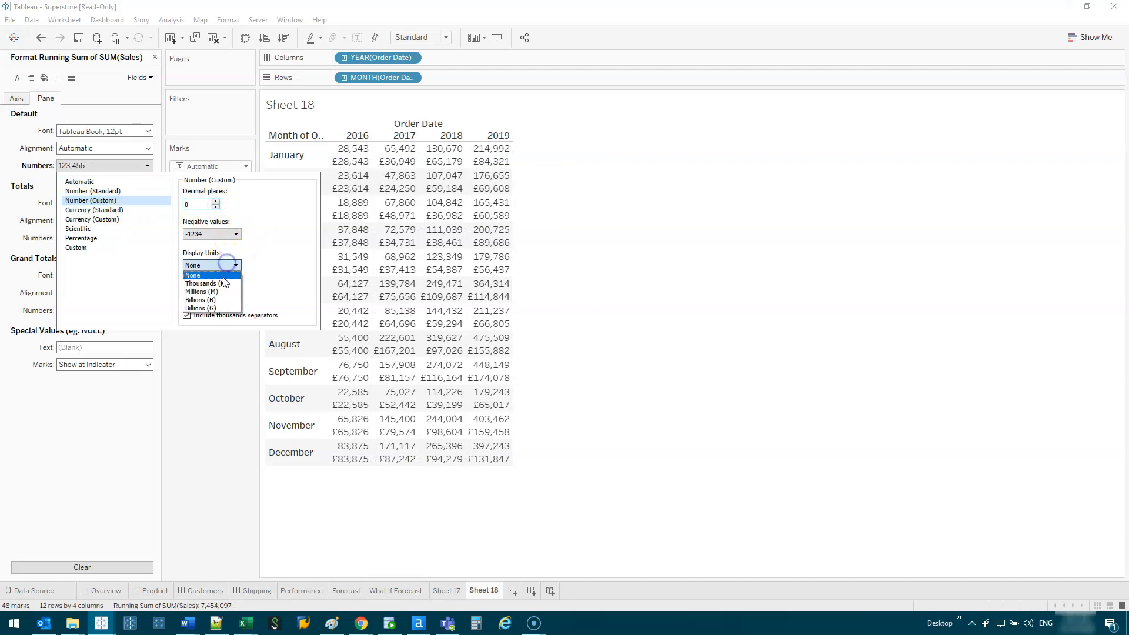
pyautogui.click(224, 284)
pyautogui.click(208, 289)
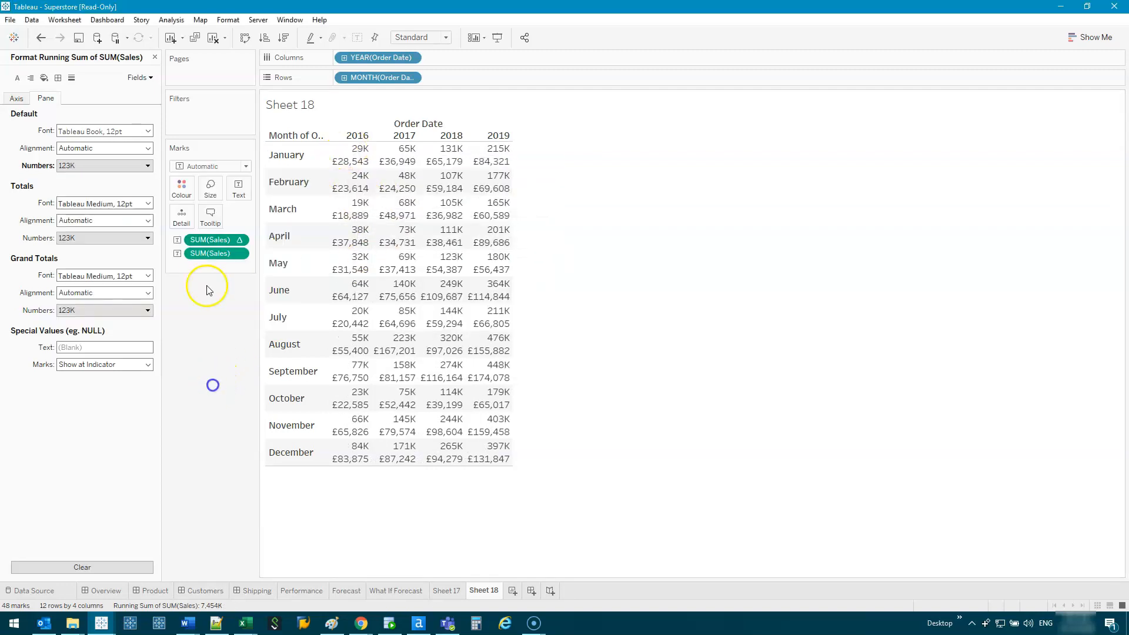
# Step: Format the plain SUM(Sales) measure as Number (Custom) with 0 decimal places and display units of Thousands (K)
pyautogui.rightClick(211, 253)
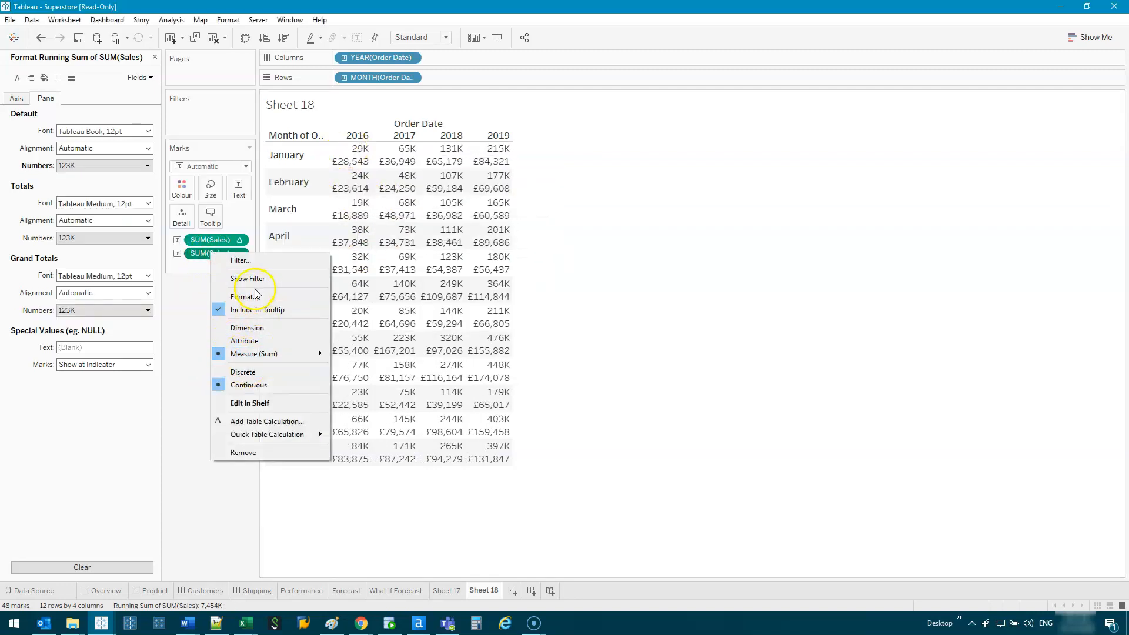
pyautogui.click(242, 296)
pyautogui.click(94, 166)
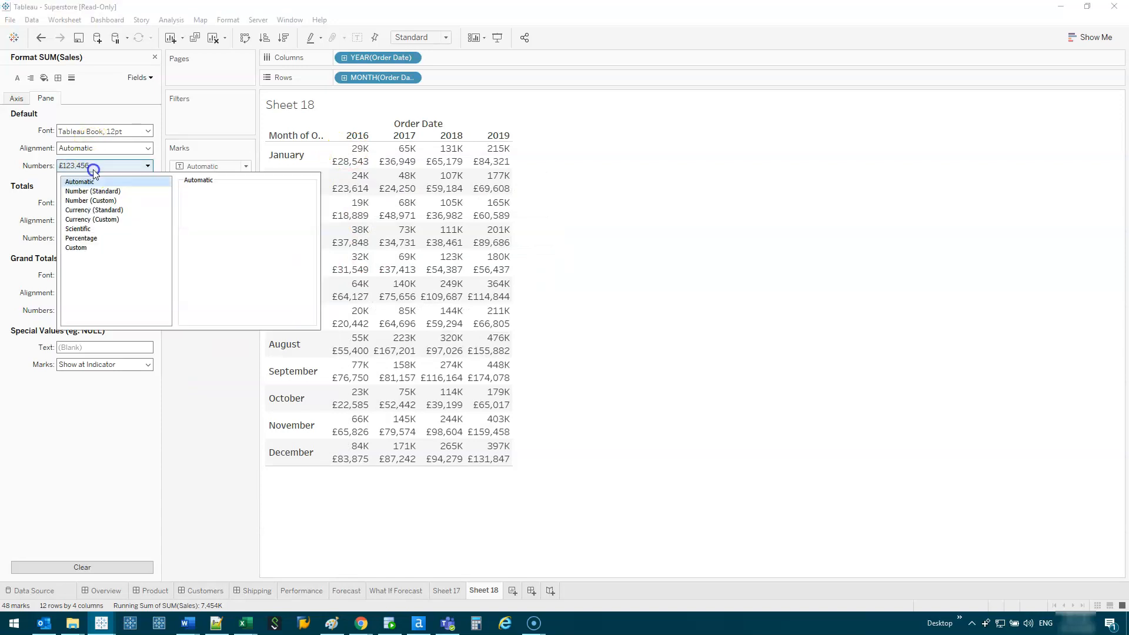
pyautogui.click(97, 201)
pyautogui.click(216, 208)
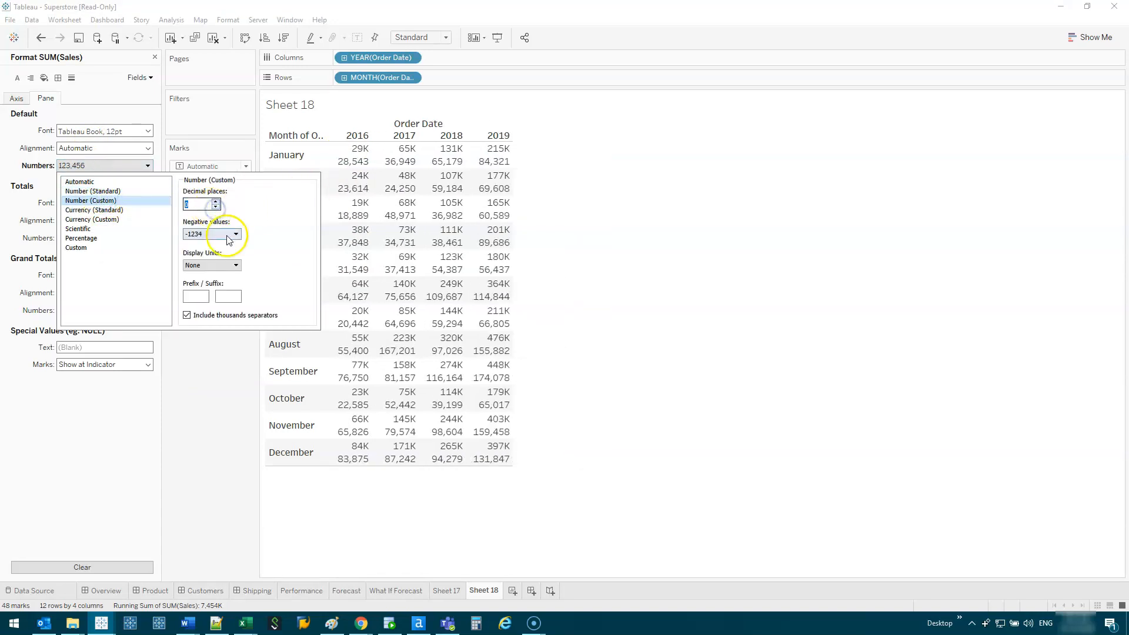
pyautogui.click(206, 283)
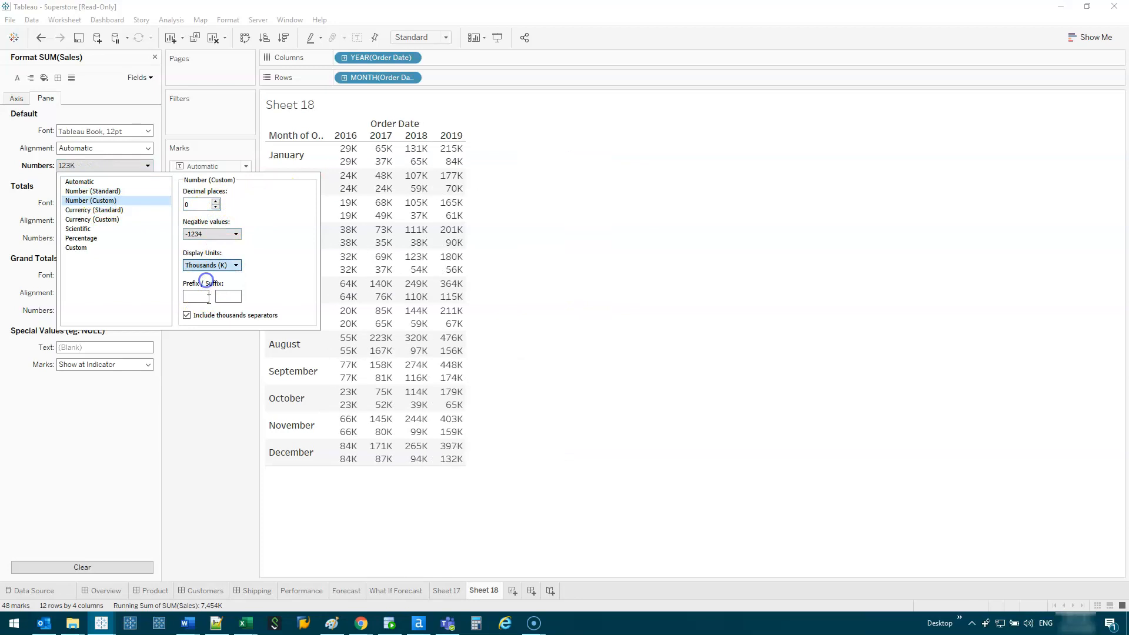
pyautogui.click(197, 420)
# Step: Edit the text label and set the SUM(Sales) line to font size 14
pyautogui.click(236, 187)
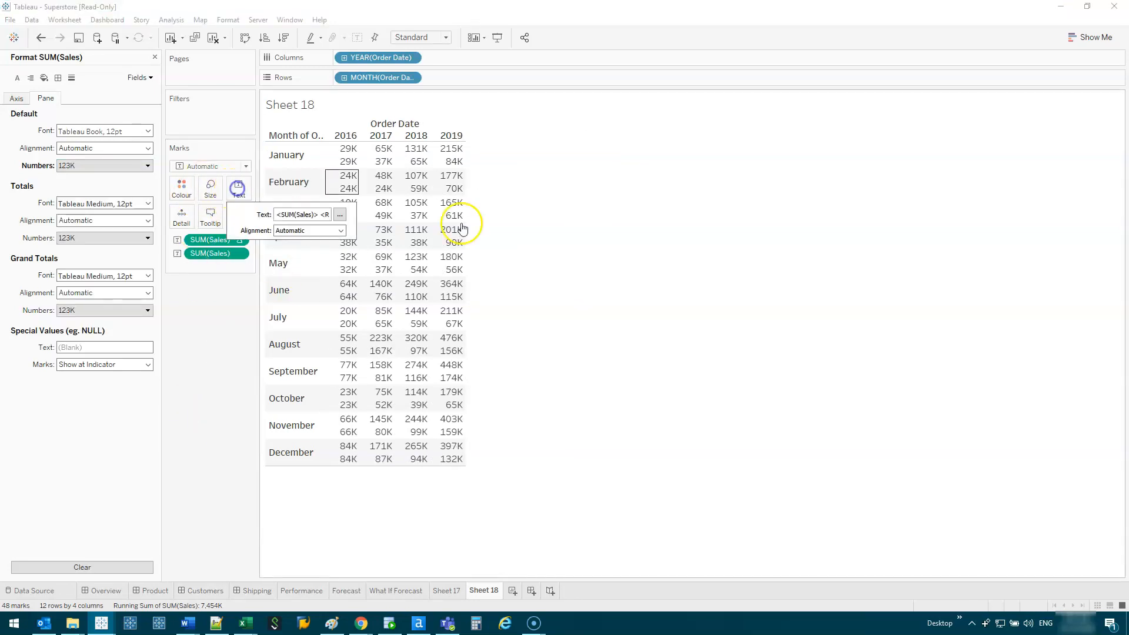
pyautogui.click(336, 216)
pyautogui.doubleClick(516, 203)
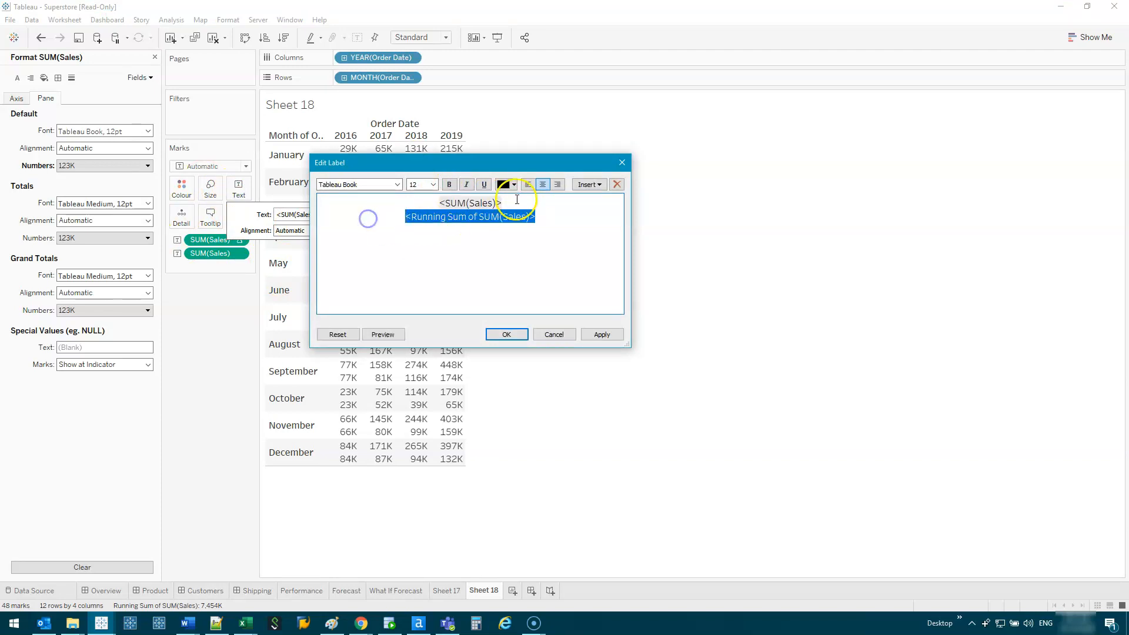
pyautogui.moveTo(516, 199); pyautogui.dragTo(438, 204)
pyautogui.click(421, 184)
pyautogui.click(423, 235)
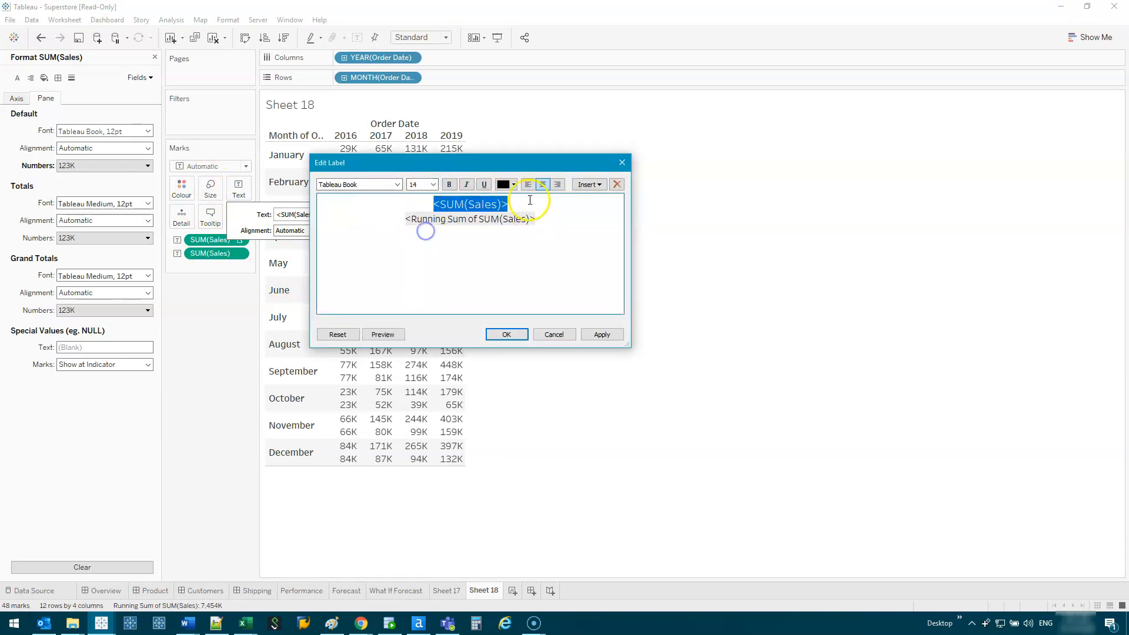
# Step: Colour the Running Sum of SUM(Sales) line of the label red and apply the label changes
pyautogui.moveTo(547, 218); pyautogui.dragTo(367, 224)
pyautogui.click(512, 184)
pyautogui.click(551, 217)
pyautogui.click(602, 334)
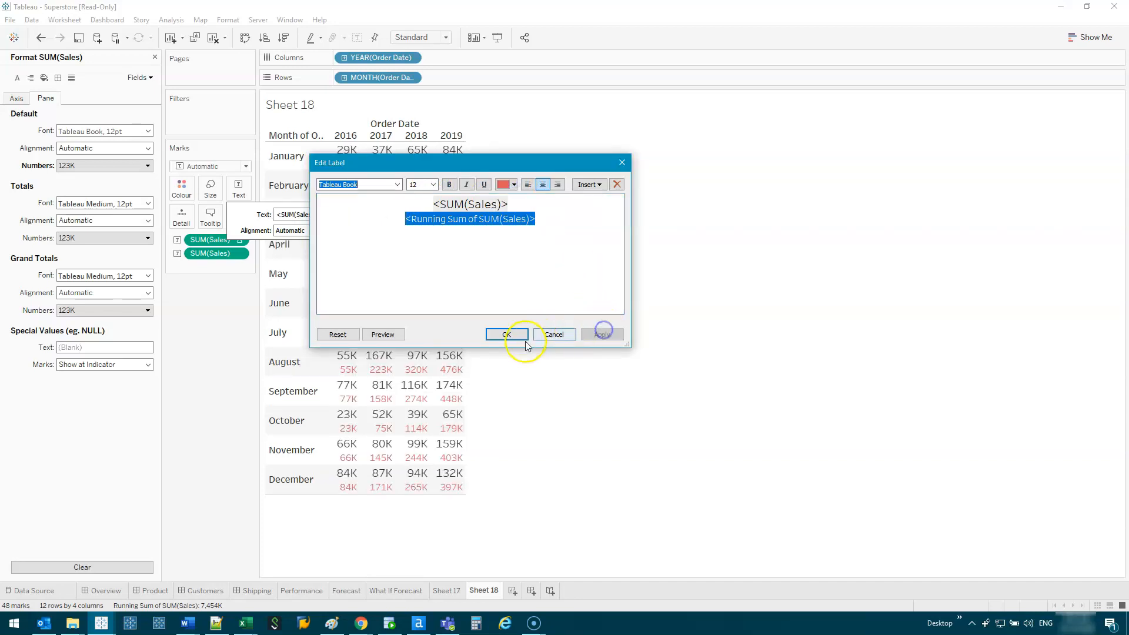
pyautogui.click(499, 334)
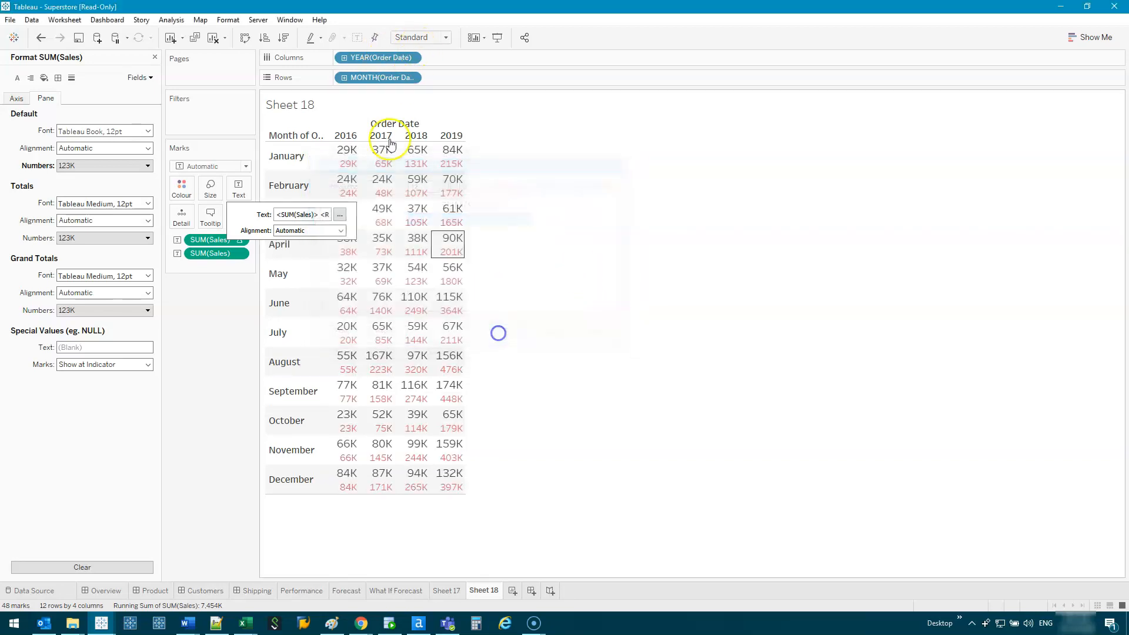
# Step: Widen the year columns, centre the mark text horizontally and close the formatting options
pyautogui.moveTo(360, 136); pyautogui.dragTo(393, 139)
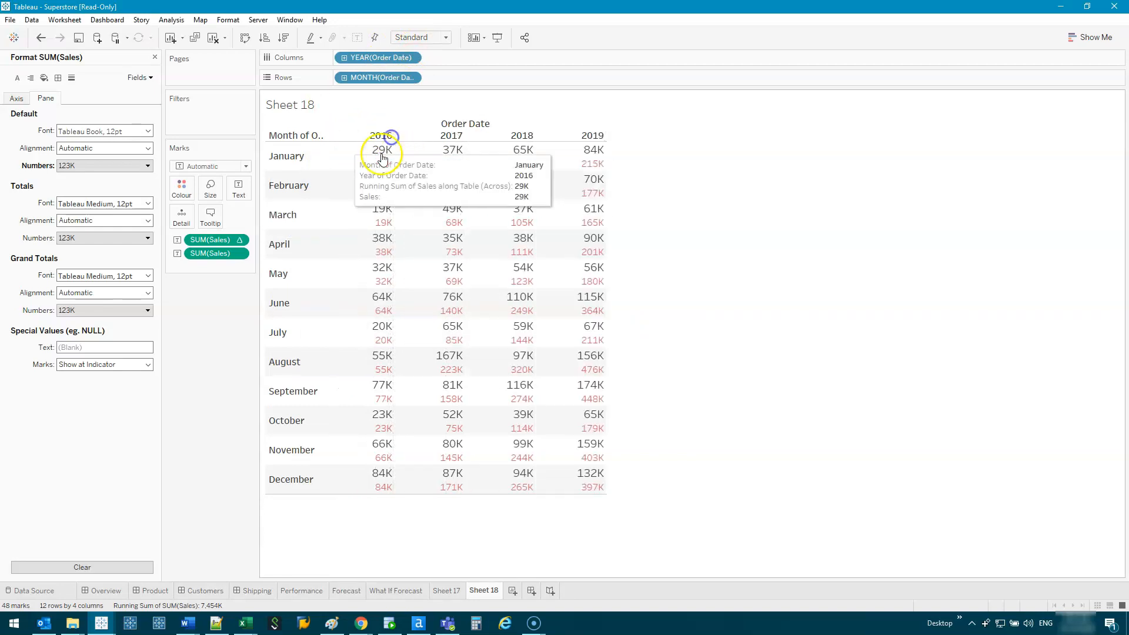
pyautogui.click(241, 188)
pyautogui.click(303, 230)
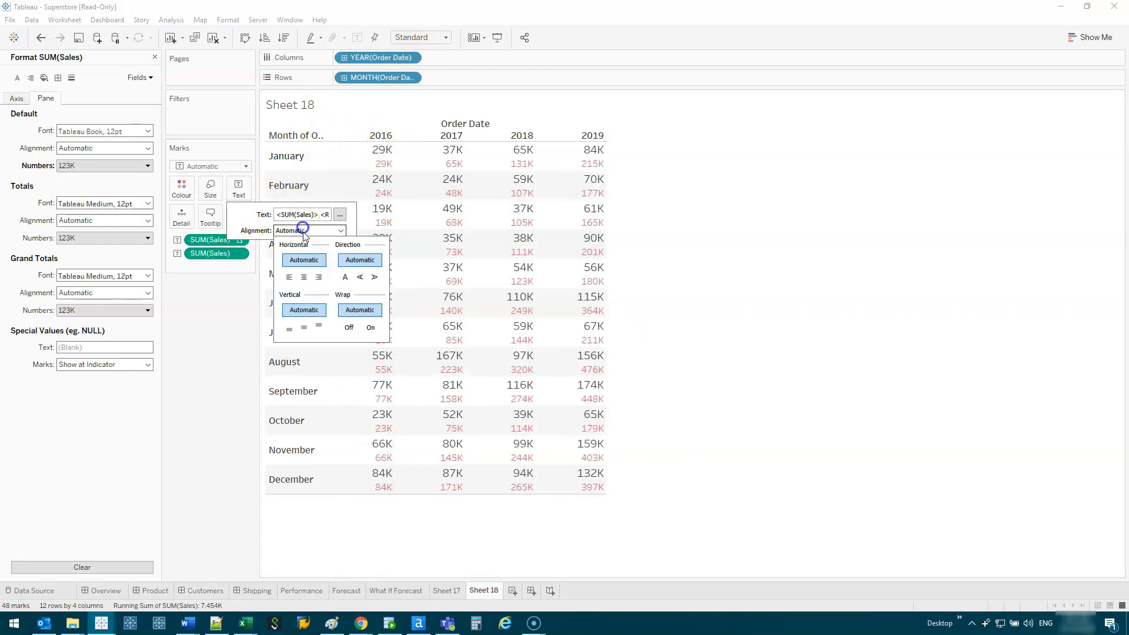
pyautogui.click(304, 269)
pyautogui.click(201, 371)
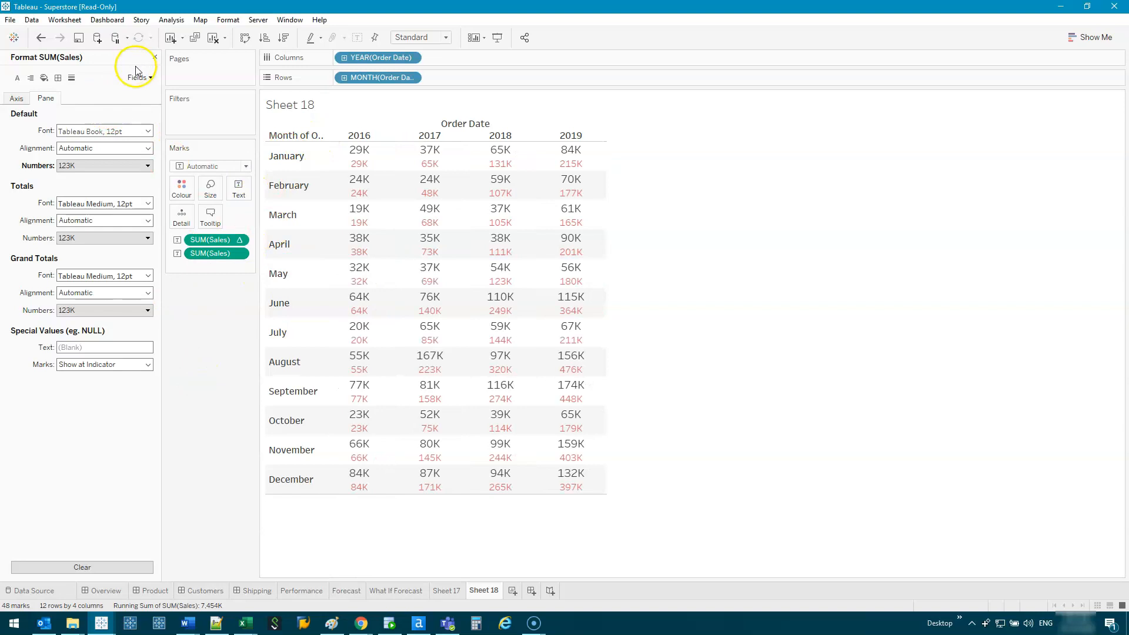
pyautogui.click(155, 59)
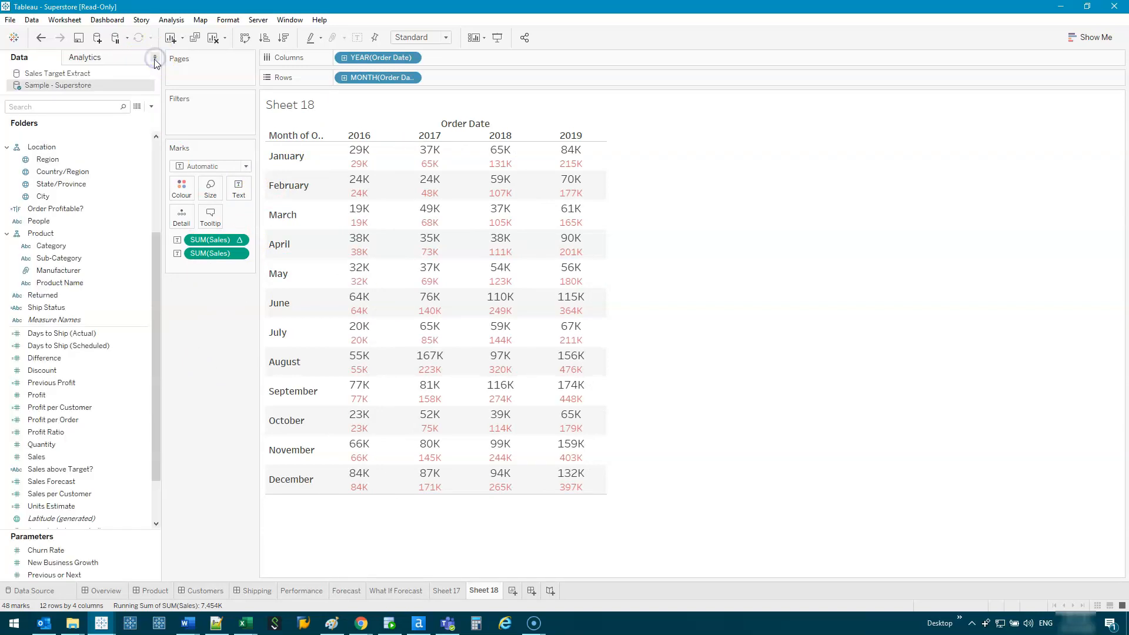
# Step: Set the running sum of Sales to compute using Table (across)
pyautogui.rightClick(213, 239)
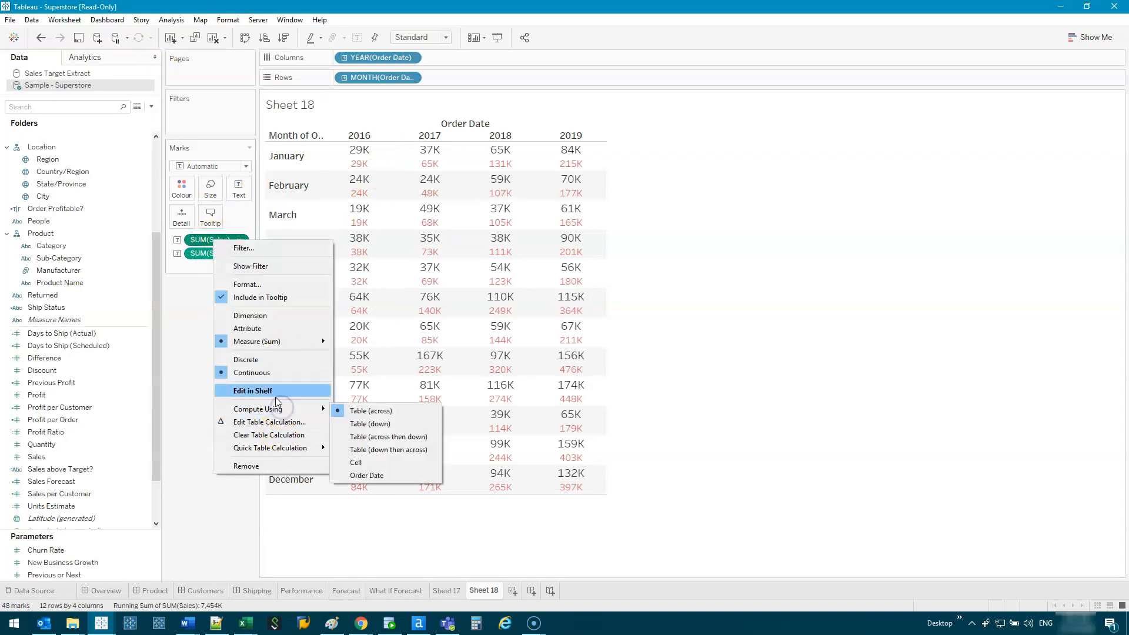
pyautogui.moveTo(274, 408)
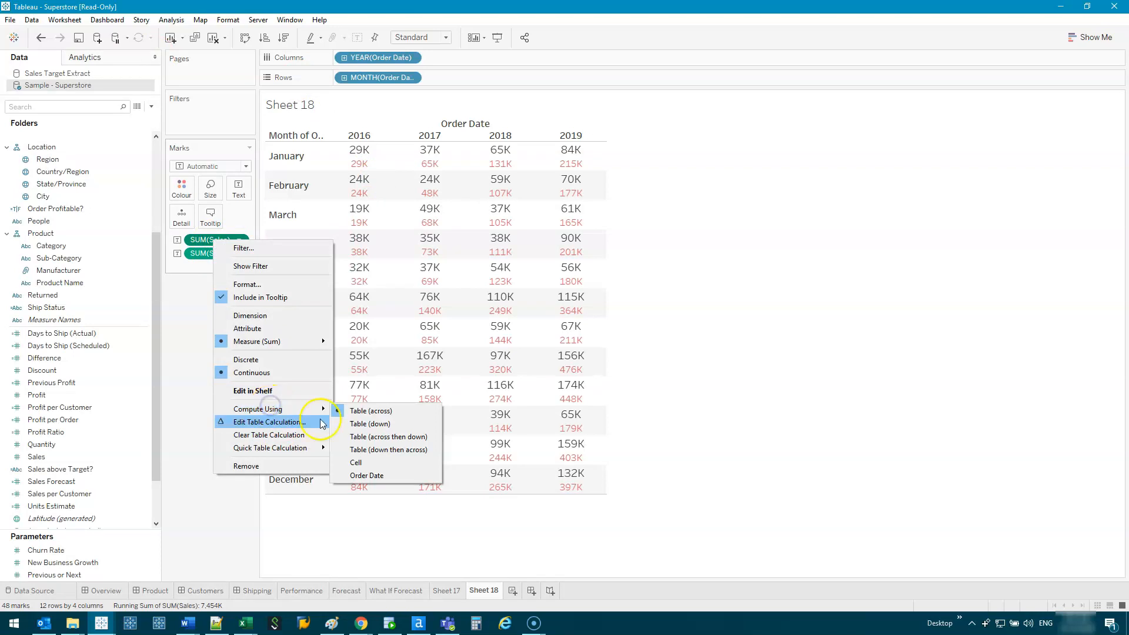
pyautogui.click(397, 410)
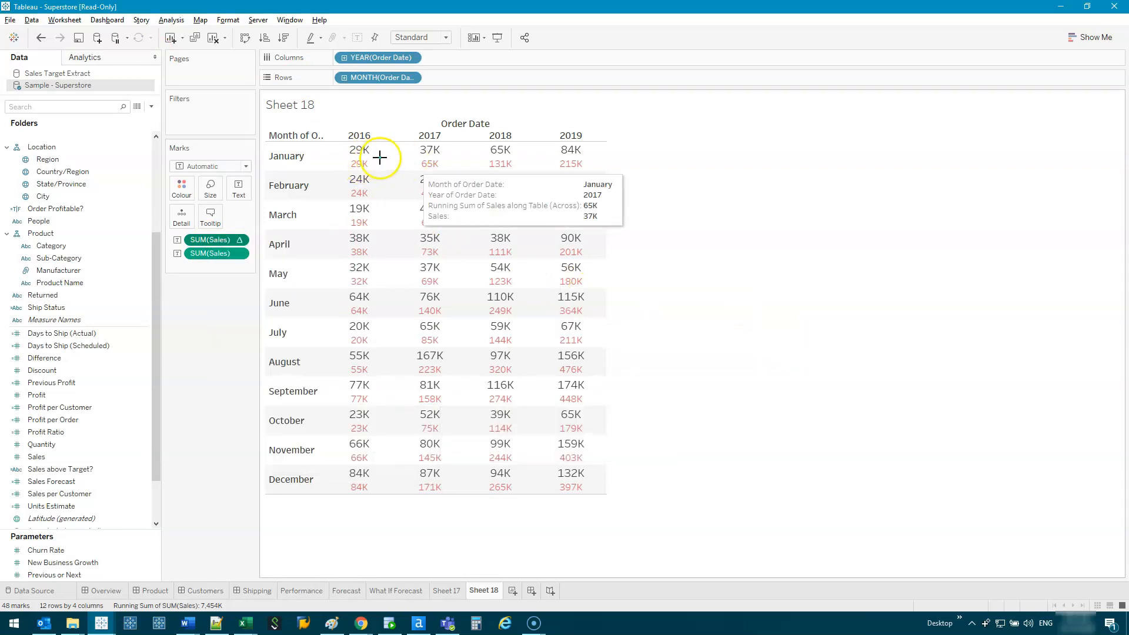
# Step: Examine how the running sum accumulates from 2016 to 2019 within the January, February and March rows
pyautogui.moveTo(439, 158); pyautogui.dragTo(422, 168)
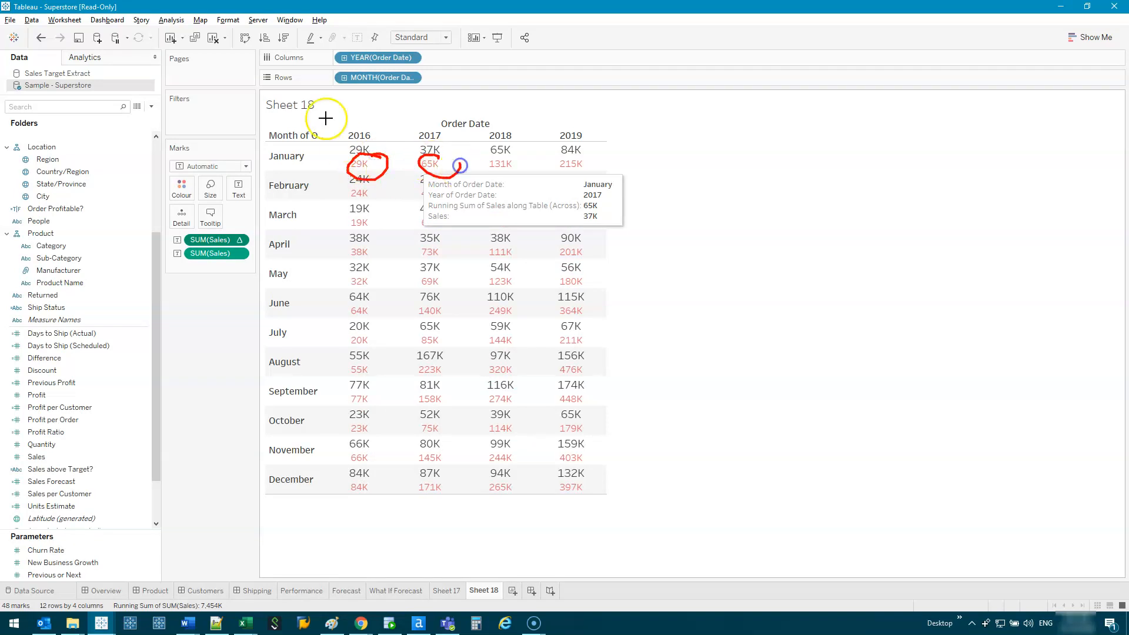
pyautogui.moveTo(278, 131)
pyautogui.mouseDown()
pyautogui.moveTo(630, 348)
pyautogui.moveTo(198, 237)
pyautogui.moveTo(259, 69)
pyautogui.mouseUp()
pyautogui.press('Escape')
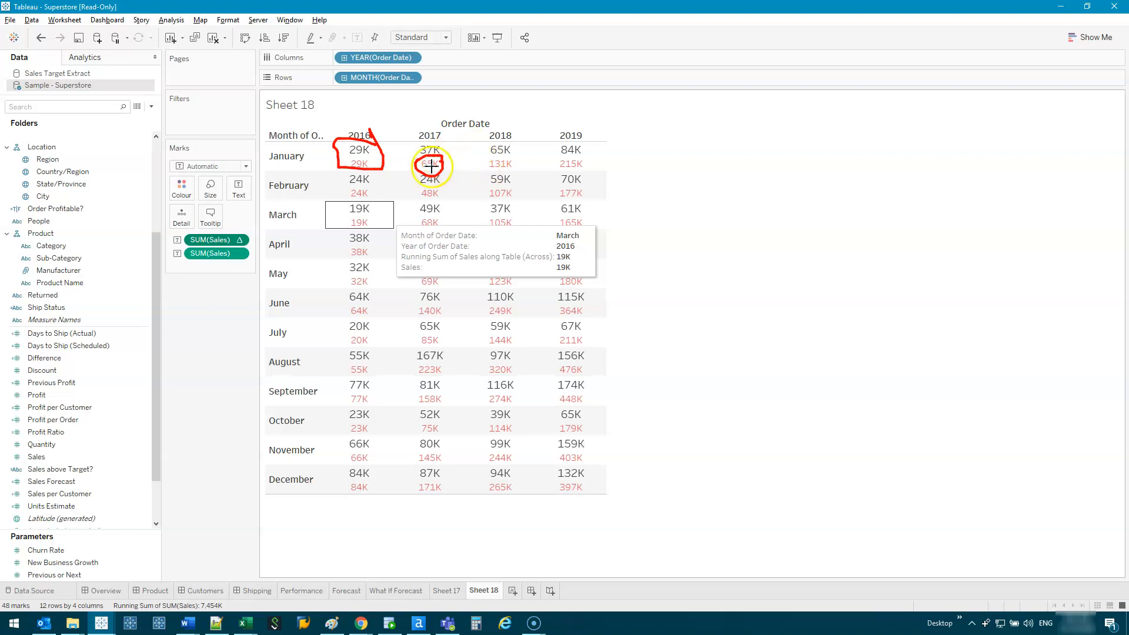
pyautogui.moveTo(496, 141)
pyautogui.mouseDown()
pyautogui.moveTo(526, 156)
pyautogui.moveTo(491, 168)
pyautogui.moveTo(502, 141)
pyautogui.mouseUp()
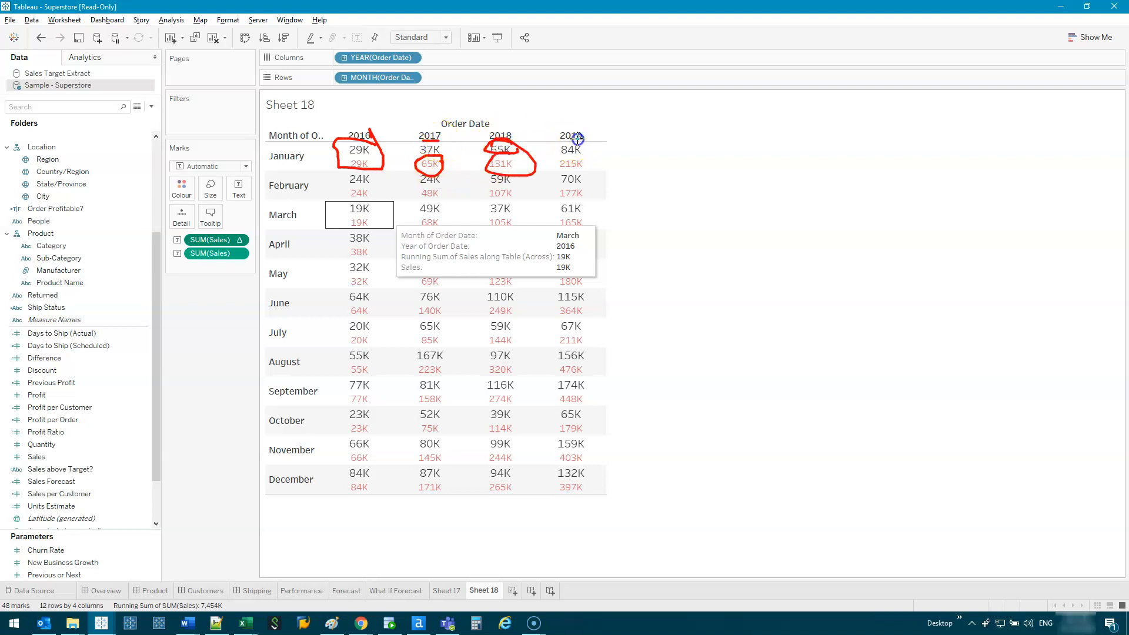
pyautogui.moveTo(593, 135)
pyautogui.mouseDown()
pyautogui.moveTo(596, 147)
pyautogui.moveTo(557, 160)
pyautogui.mouseUp()
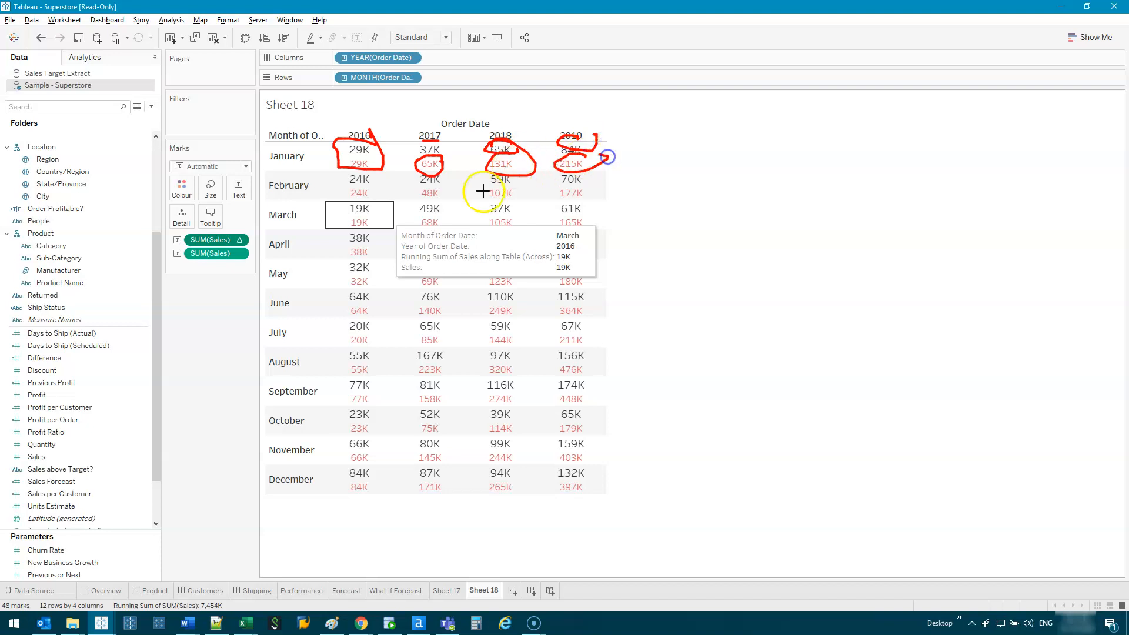
pyautogui.moveTo(371, 127); pyautogui.dragTo(555, 130)
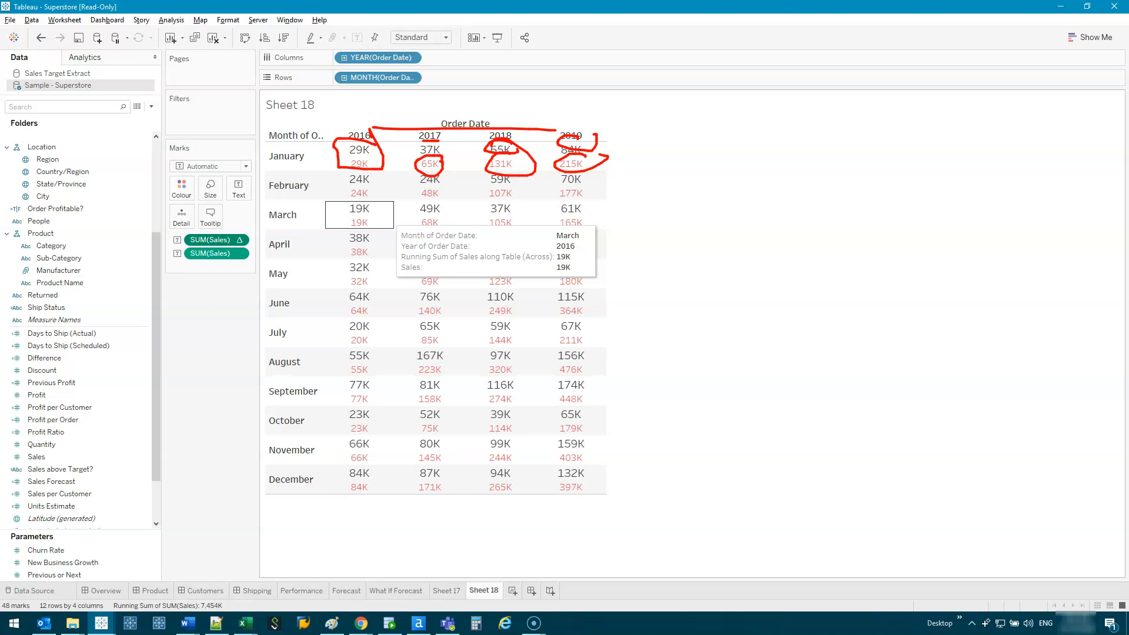
pyautogui.press('e')
pyautogui.moveTo(362, 156); pyautogui.dragTo(560, 154)
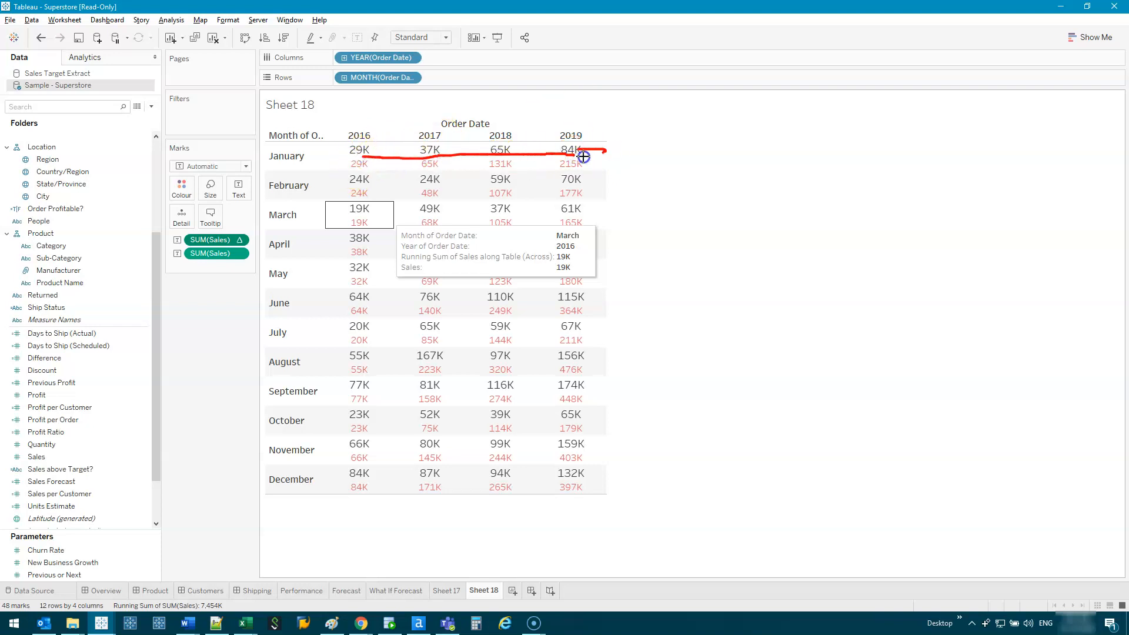
pyautogui.moveTo(350, 190)
pyautogui.mouseDown()
pyautogui.moveTo(556, 185)
pyautogui.moveTo(575, 194)
pyautogui.mouseUp()
pyautogui.moveTo(350, 222); pyautogui.dragTo(590, 219)
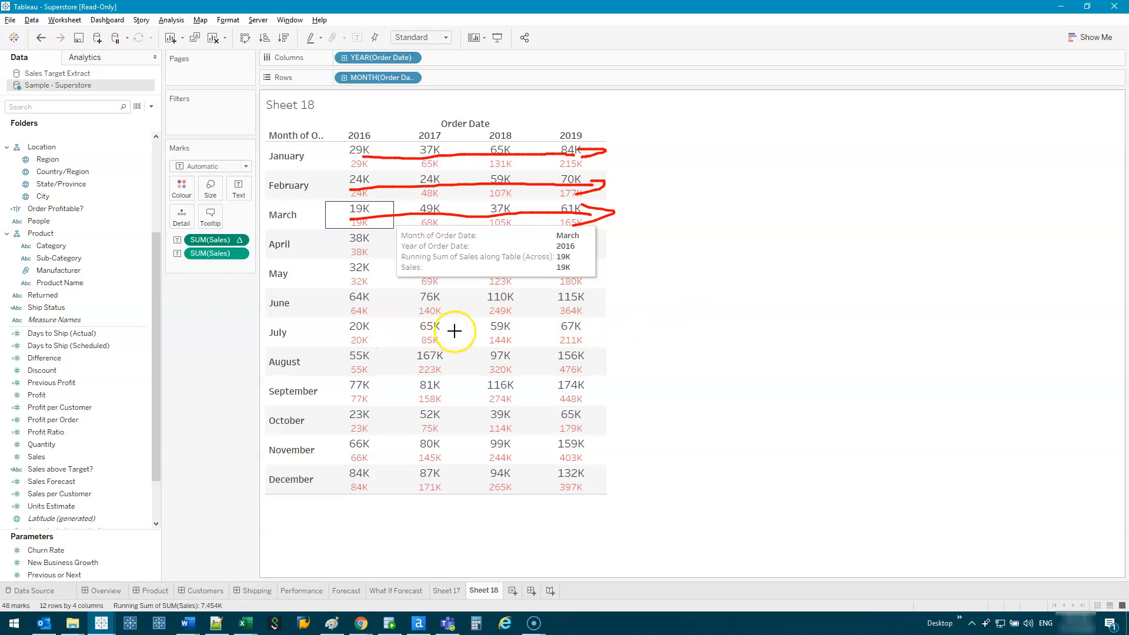
pyautogui.press('Escape')
# Step: Set the running sum of Sales to compute using Table (down) and trace it down the months of 2016
pyautogui.rightClick(199, 241)
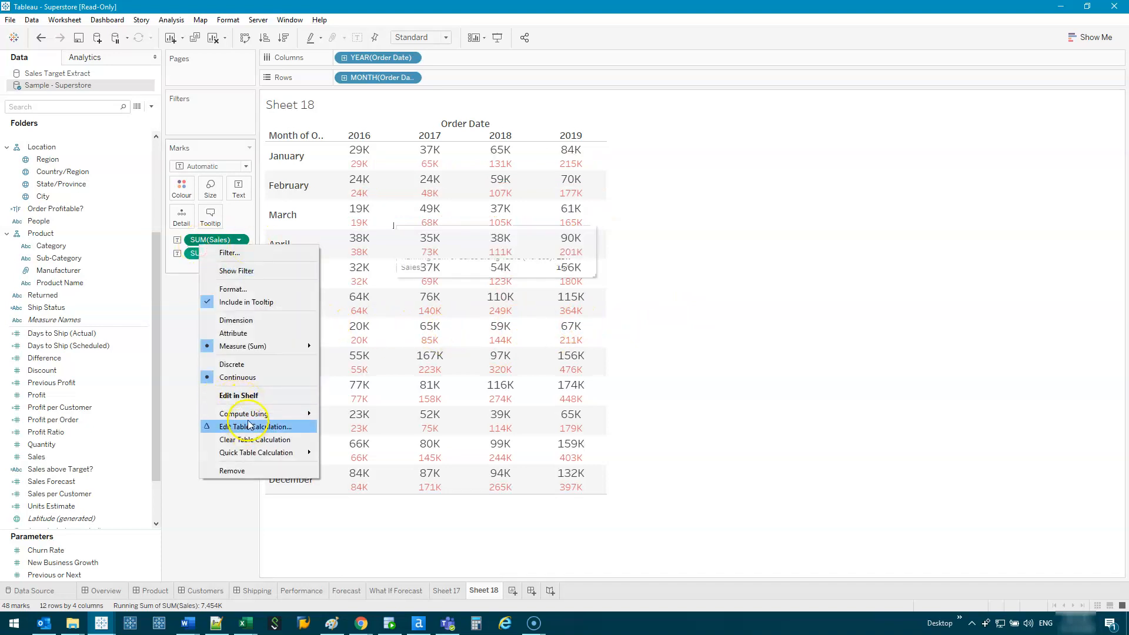
pyautogui.moveTo(250, 413)
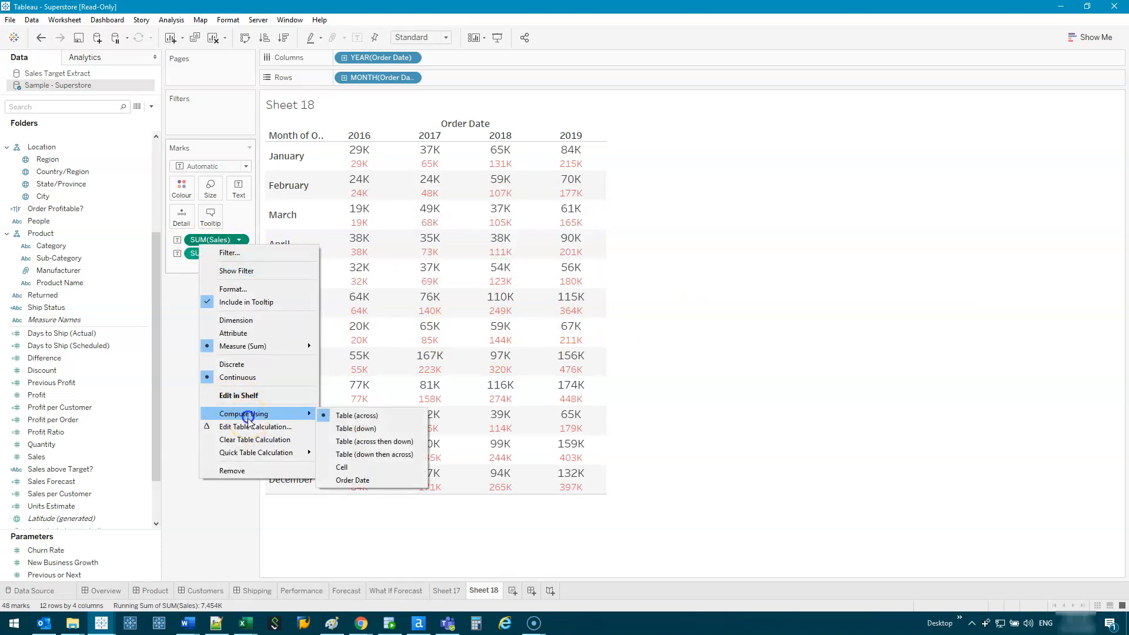
pyautogui.click(387, 434)
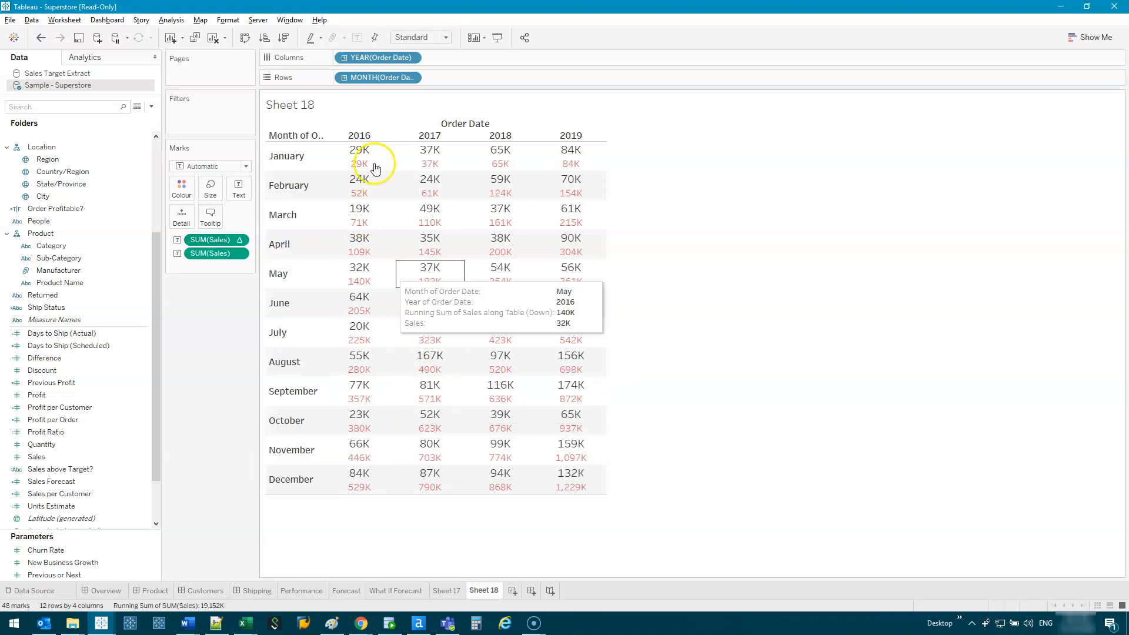
pyautogui.hotkey('ctrl', '2')
pyautogui.moveTo(381, 158); pyautogui.dragTo(394, 289)
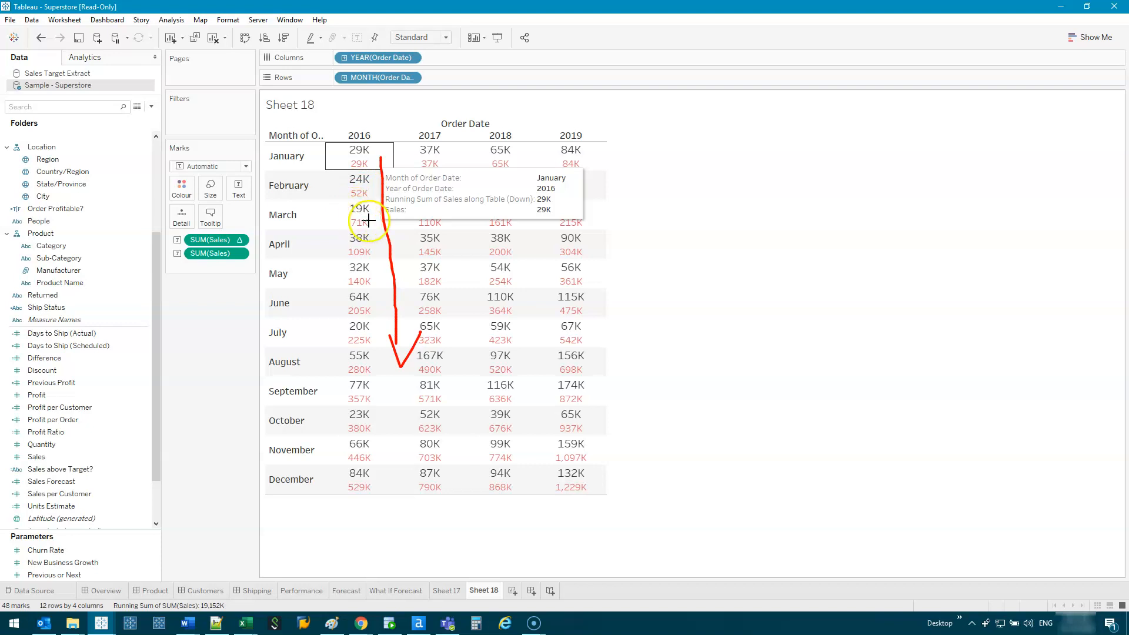
pyautogui.press('Escape')
# Step: Set the running sum of Sales to compute using Table (across then down)
pyautogui.rightClick(216, 241)
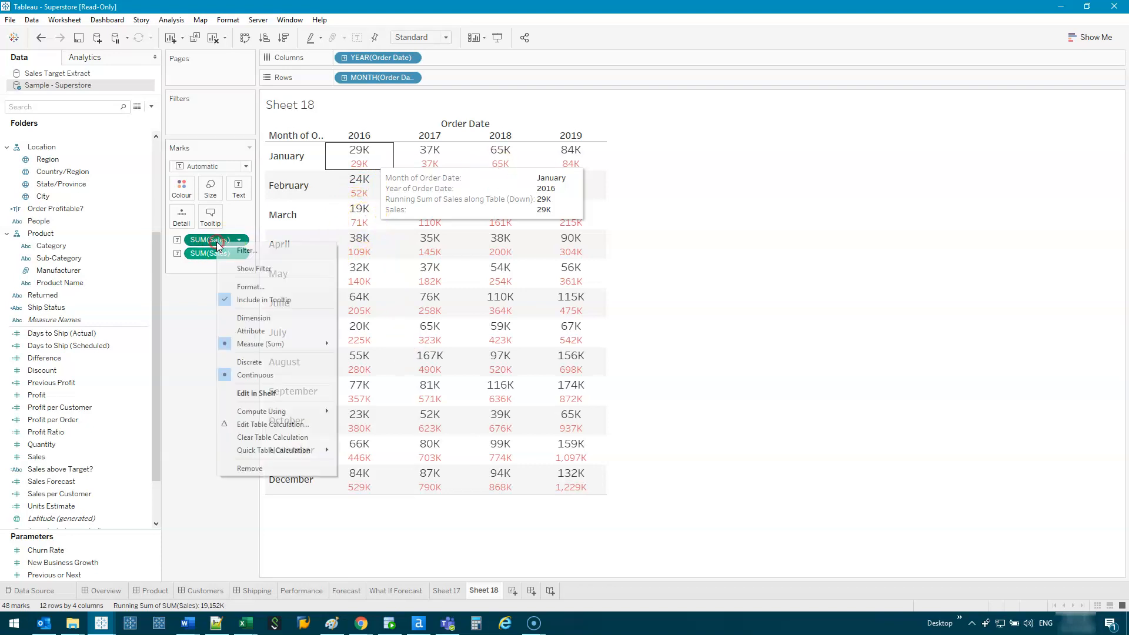
pyautogui.click(285, 410)
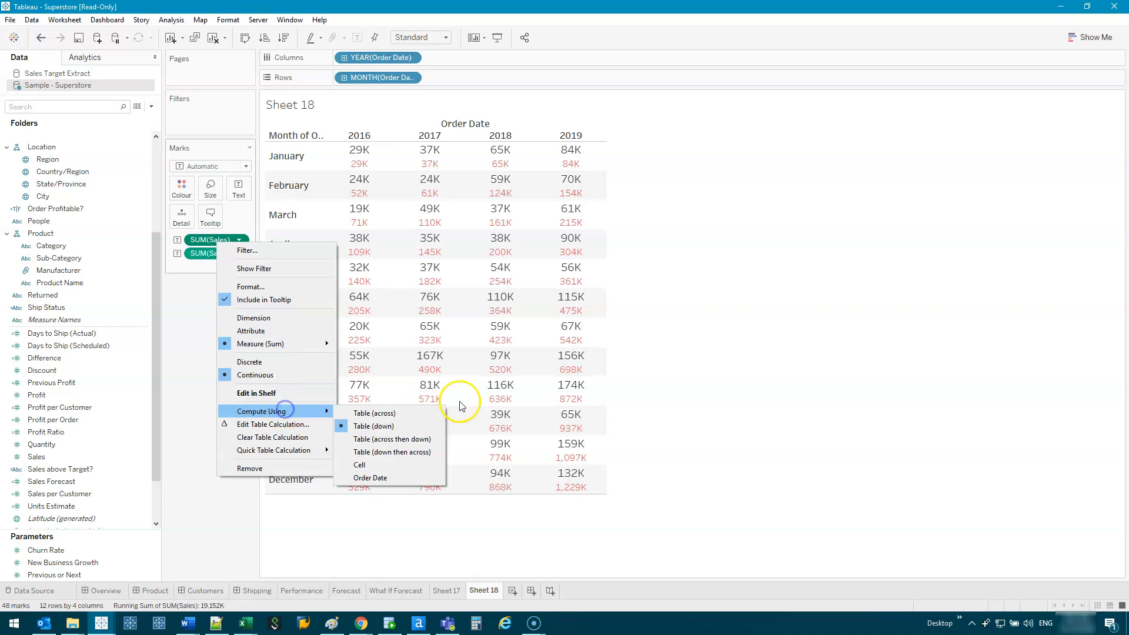
pyautogui.click(392, 439)
# Step: Examine how the running sum moves across the years and carries over to the following month, from January to May
pyautogui.moveTo(348, 163); pyautogui.dragTo(581, 161)
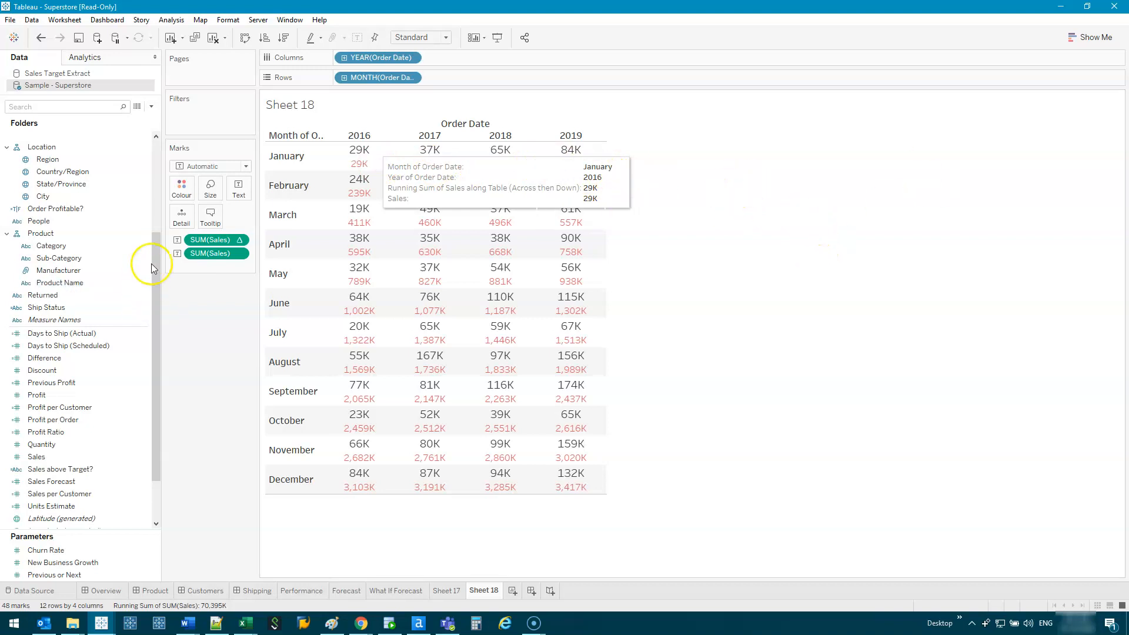
pyautogui.click(209, 216)
pyautogui.hotkey('ctrl', 'a')
pyautogui.press('Delete')
pyautogui.click(619, 348)
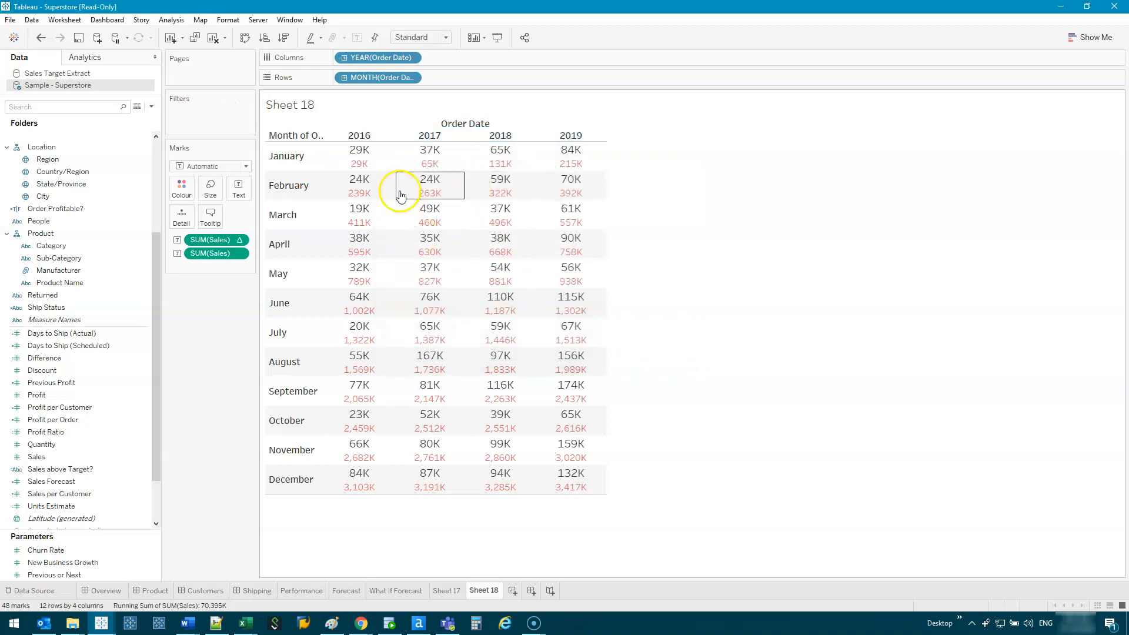
pyautogui.moveTo(368, 153); pyautogui.dragTo(490, 161)
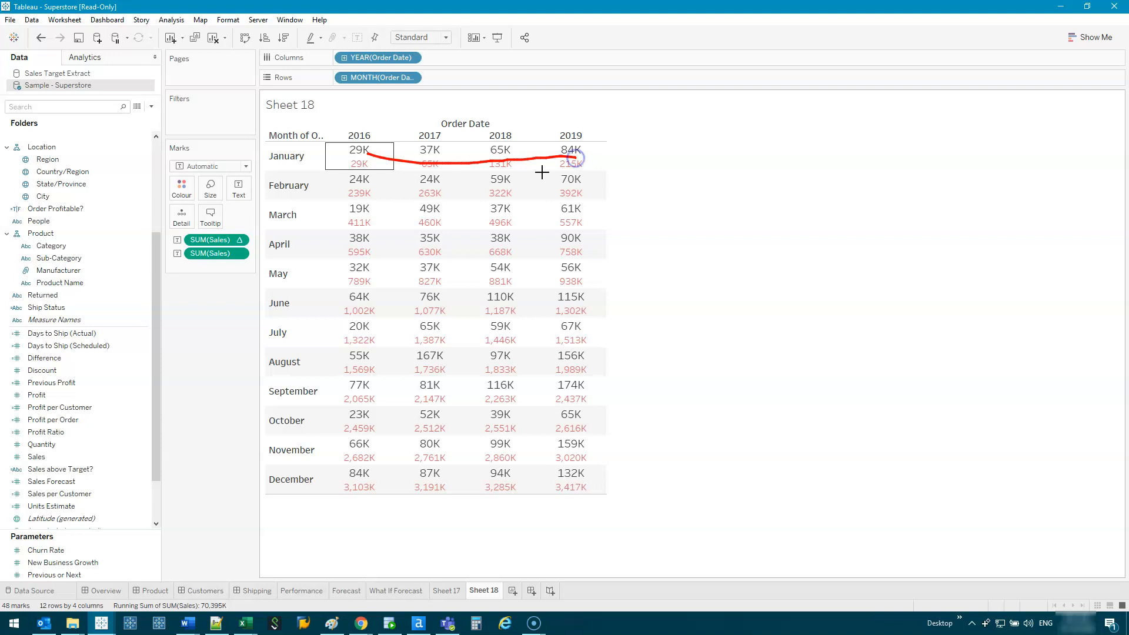
pyautogui.moveTo(575, 156)
pyautogui.mouseDown()
pyautogui.moveTo(381, 184)
pyautogui.moveTo(544, 187)
pyautogui.moveTo(386, 220)
pyautogui.moveTo(552, 214)
pyautogui.moveTo(363, 245)
pyautogui.moveTo(509, 247)
pyautogui.moveTo(494, 273)
pyautogui.moveTo(549, 281)
pyautogui.mouseUp()
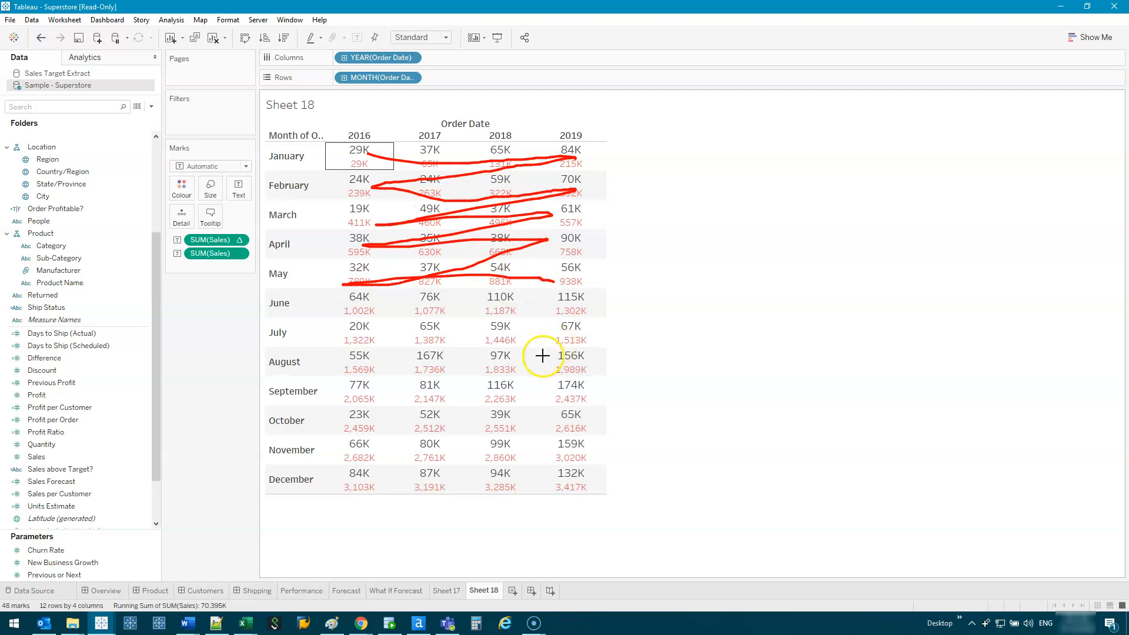
pyautogui.press('Escape')
# Step: Switch to Sheet 17 and review the Compute Using options of the Previous Profit calculation
pyautogui.click(453, 590)
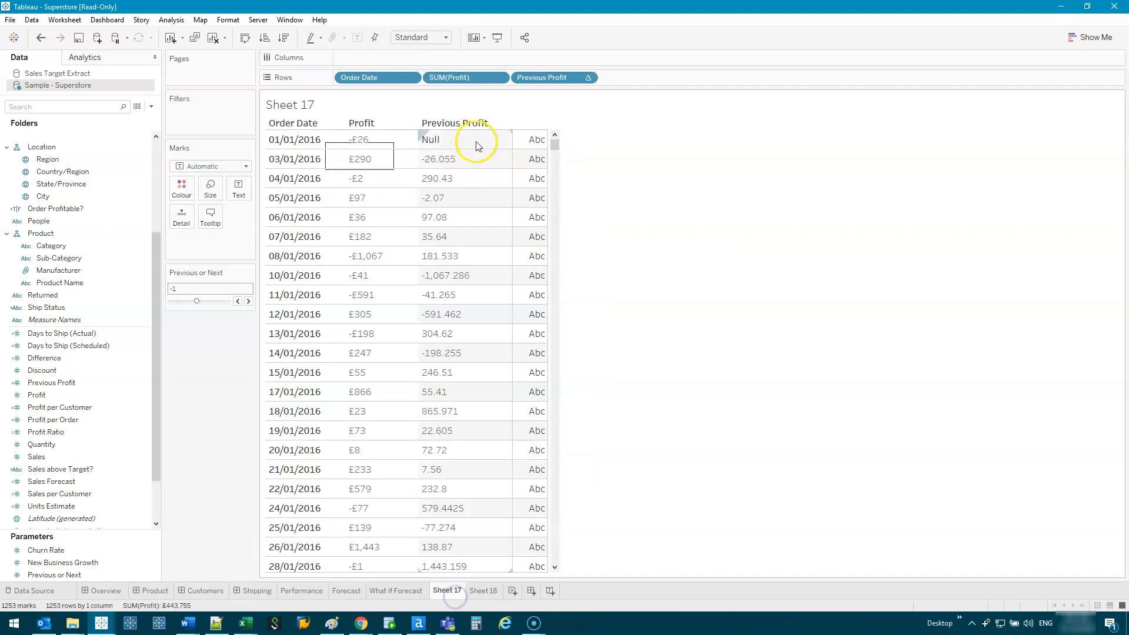
pyautogui.rightClick(563, 77)
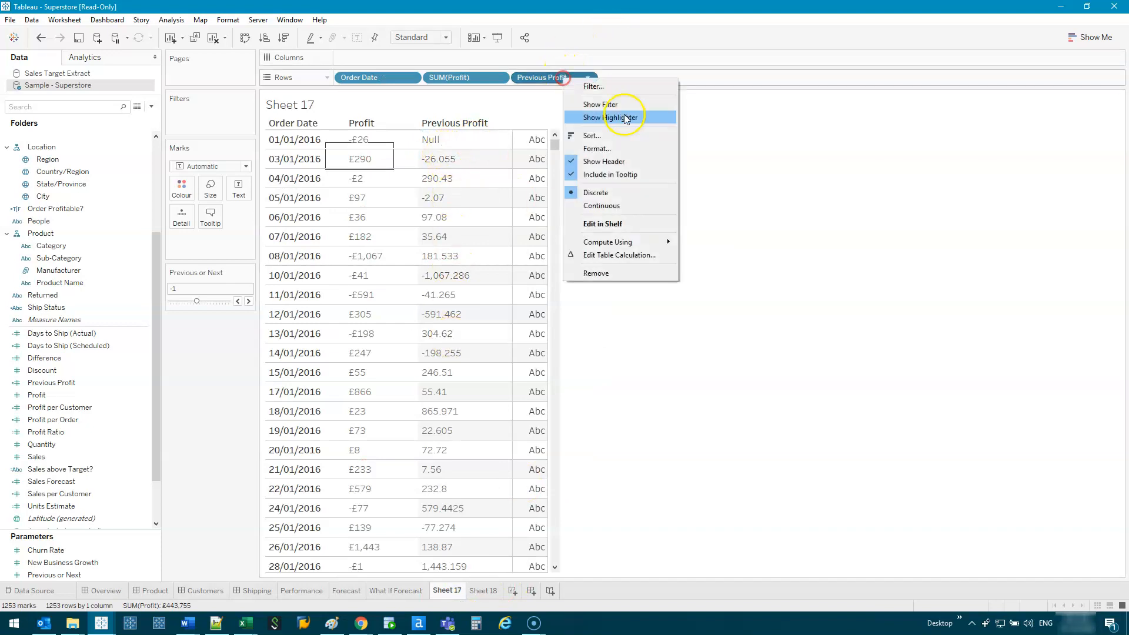
pyautogui.moveTo(617, 242)
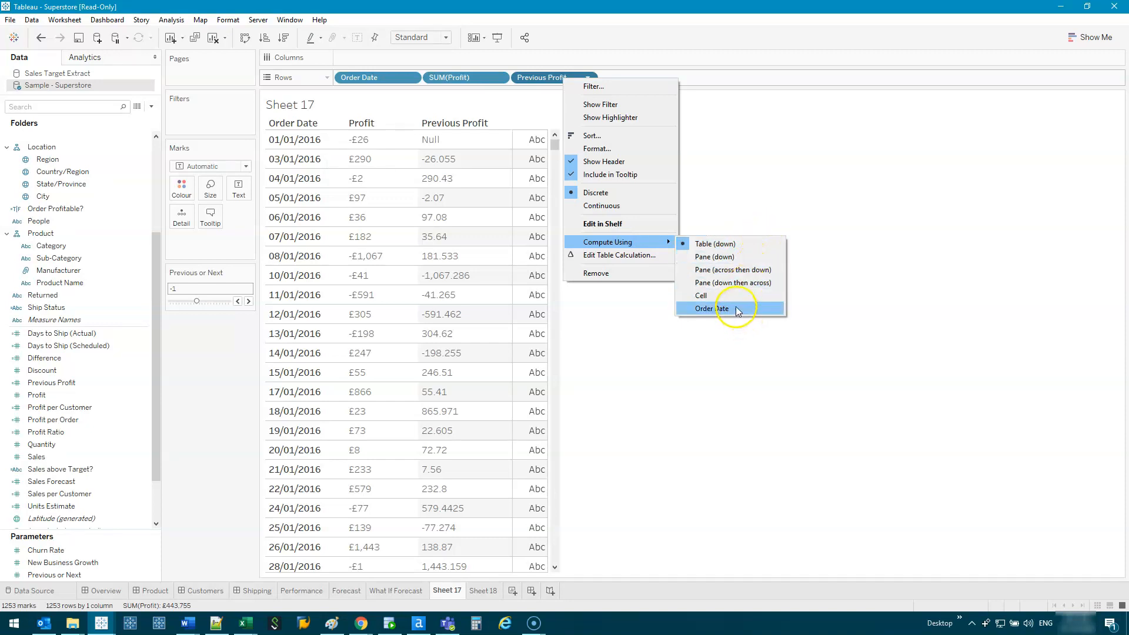
pyautogui.click(749, 257)
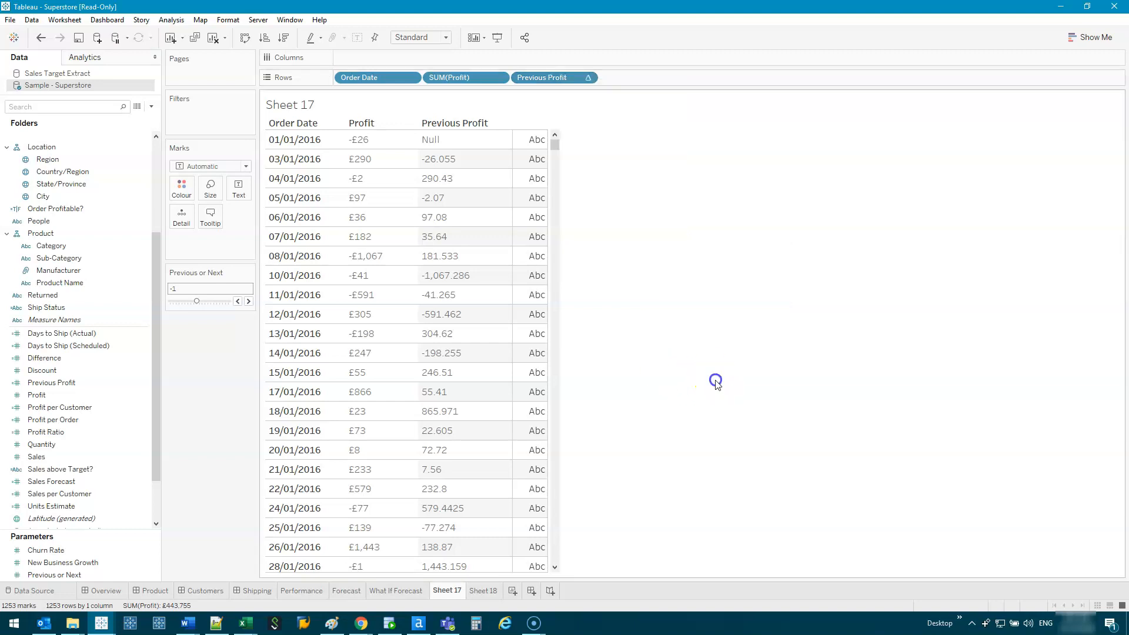